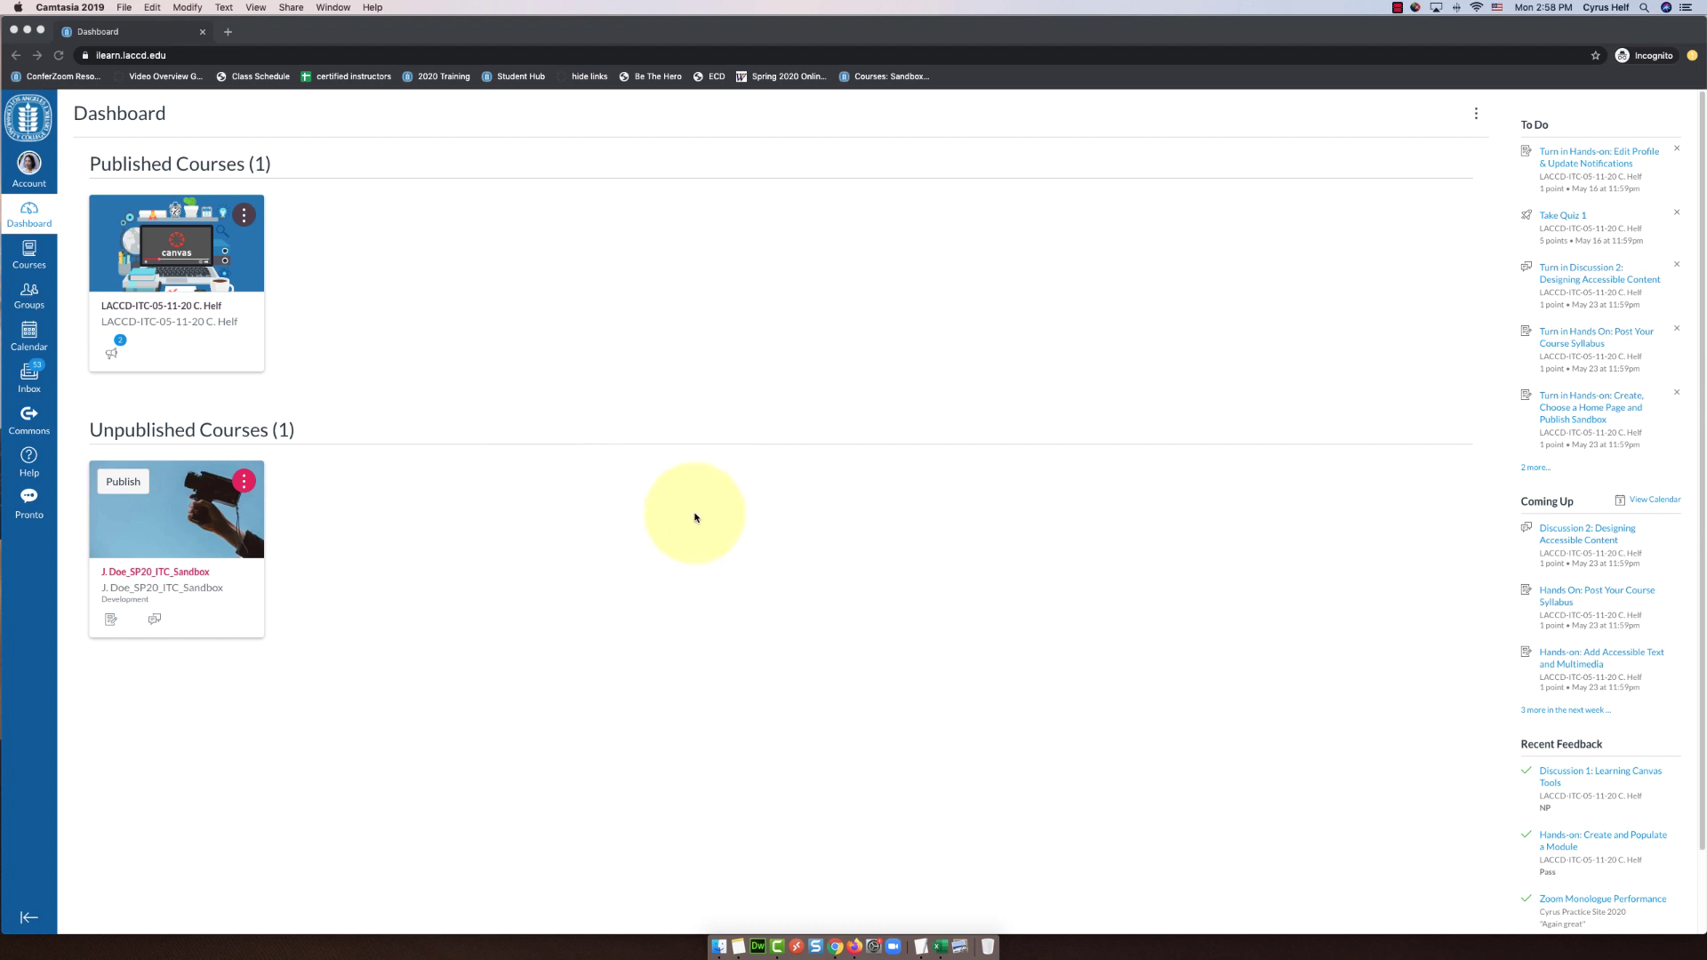
# Open the unpublished sandbox course card from the Dashboard.
pyautogui.click(149, 574)
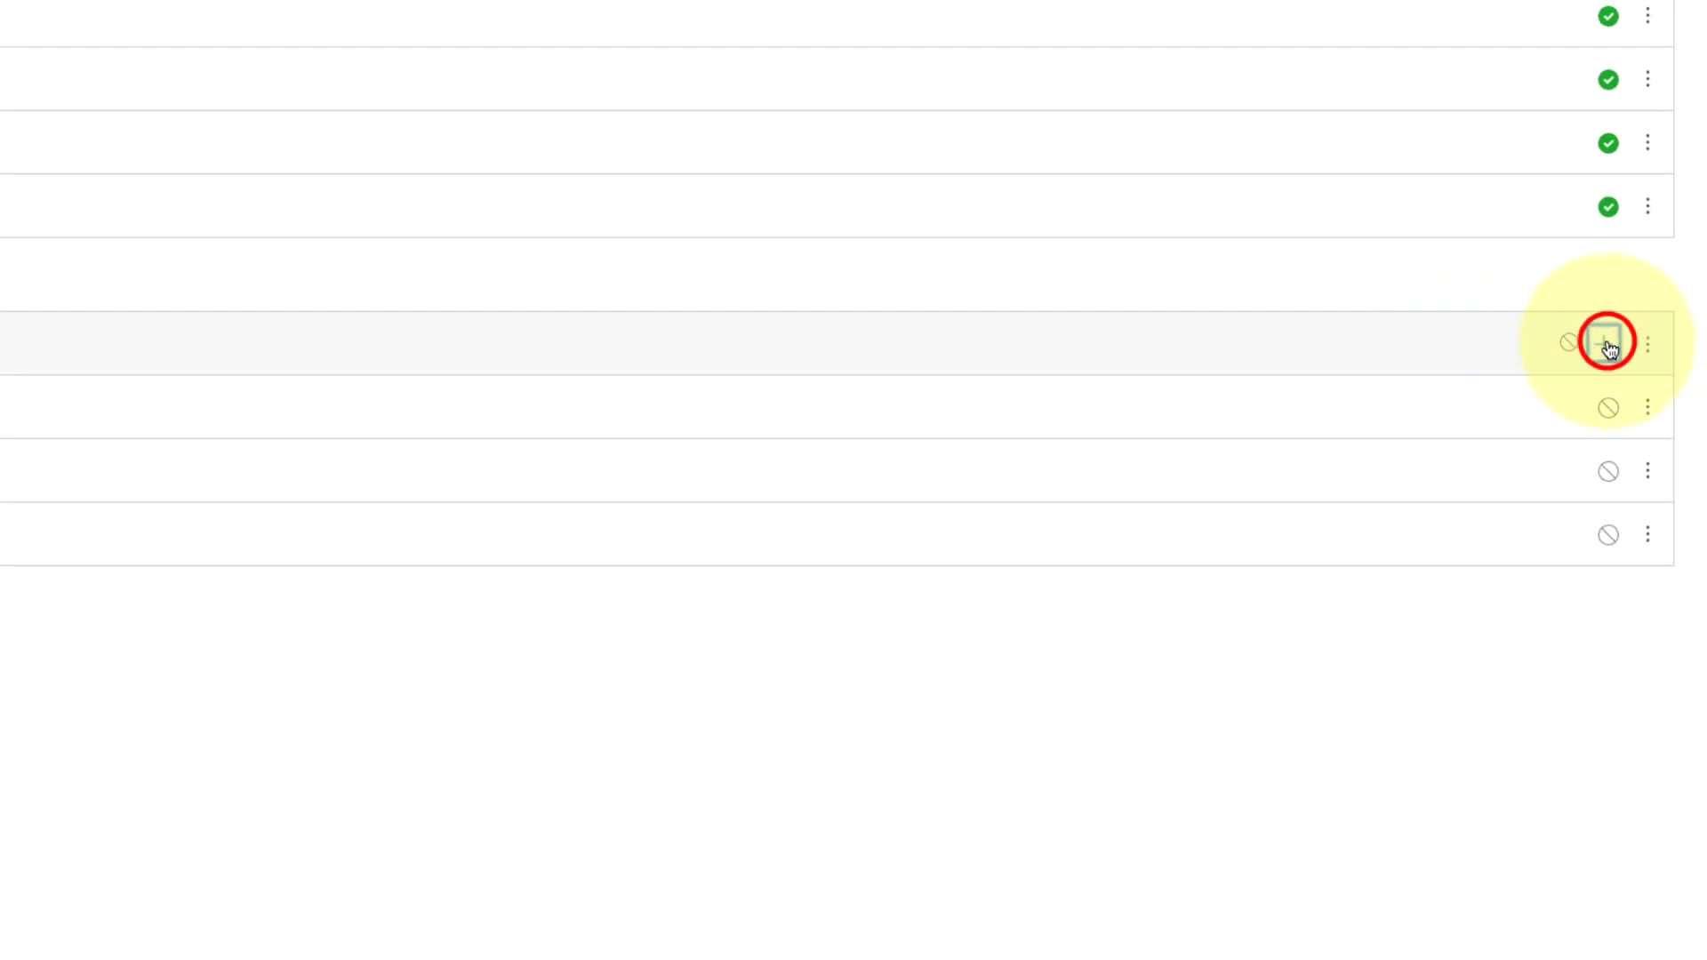
# Add a [ New Page ] item named 'Accessible Page' to My first Module.
pyautogui.click(1610, 348)
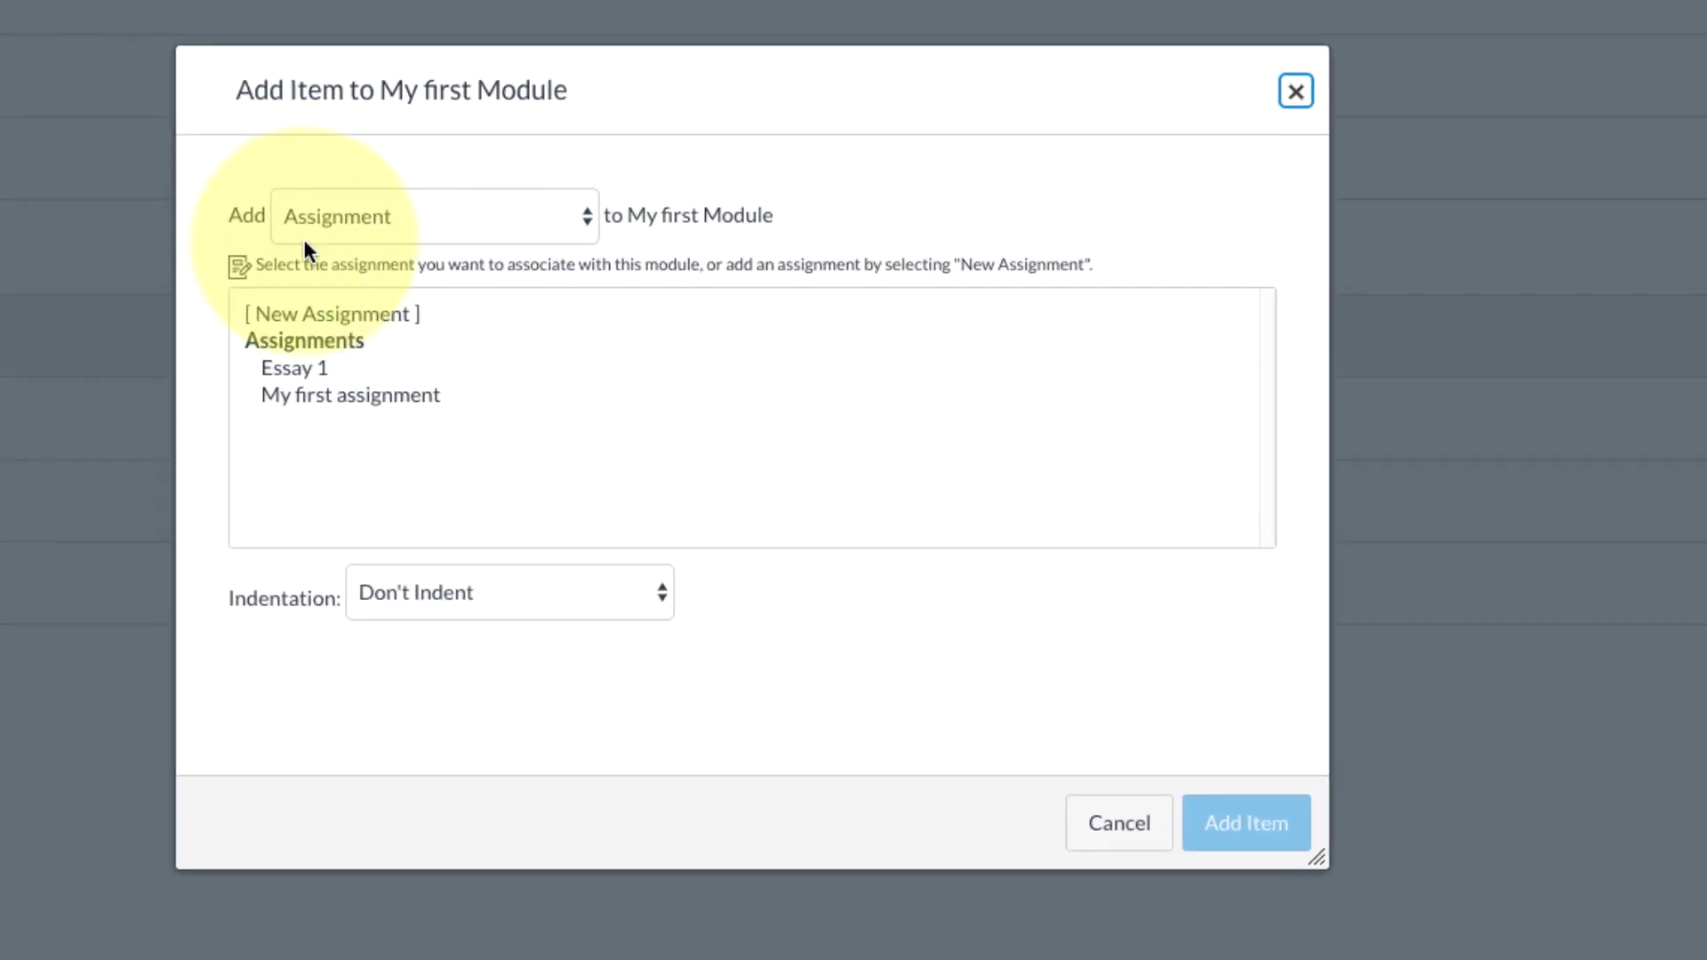
pyautogui.click(464, 194)
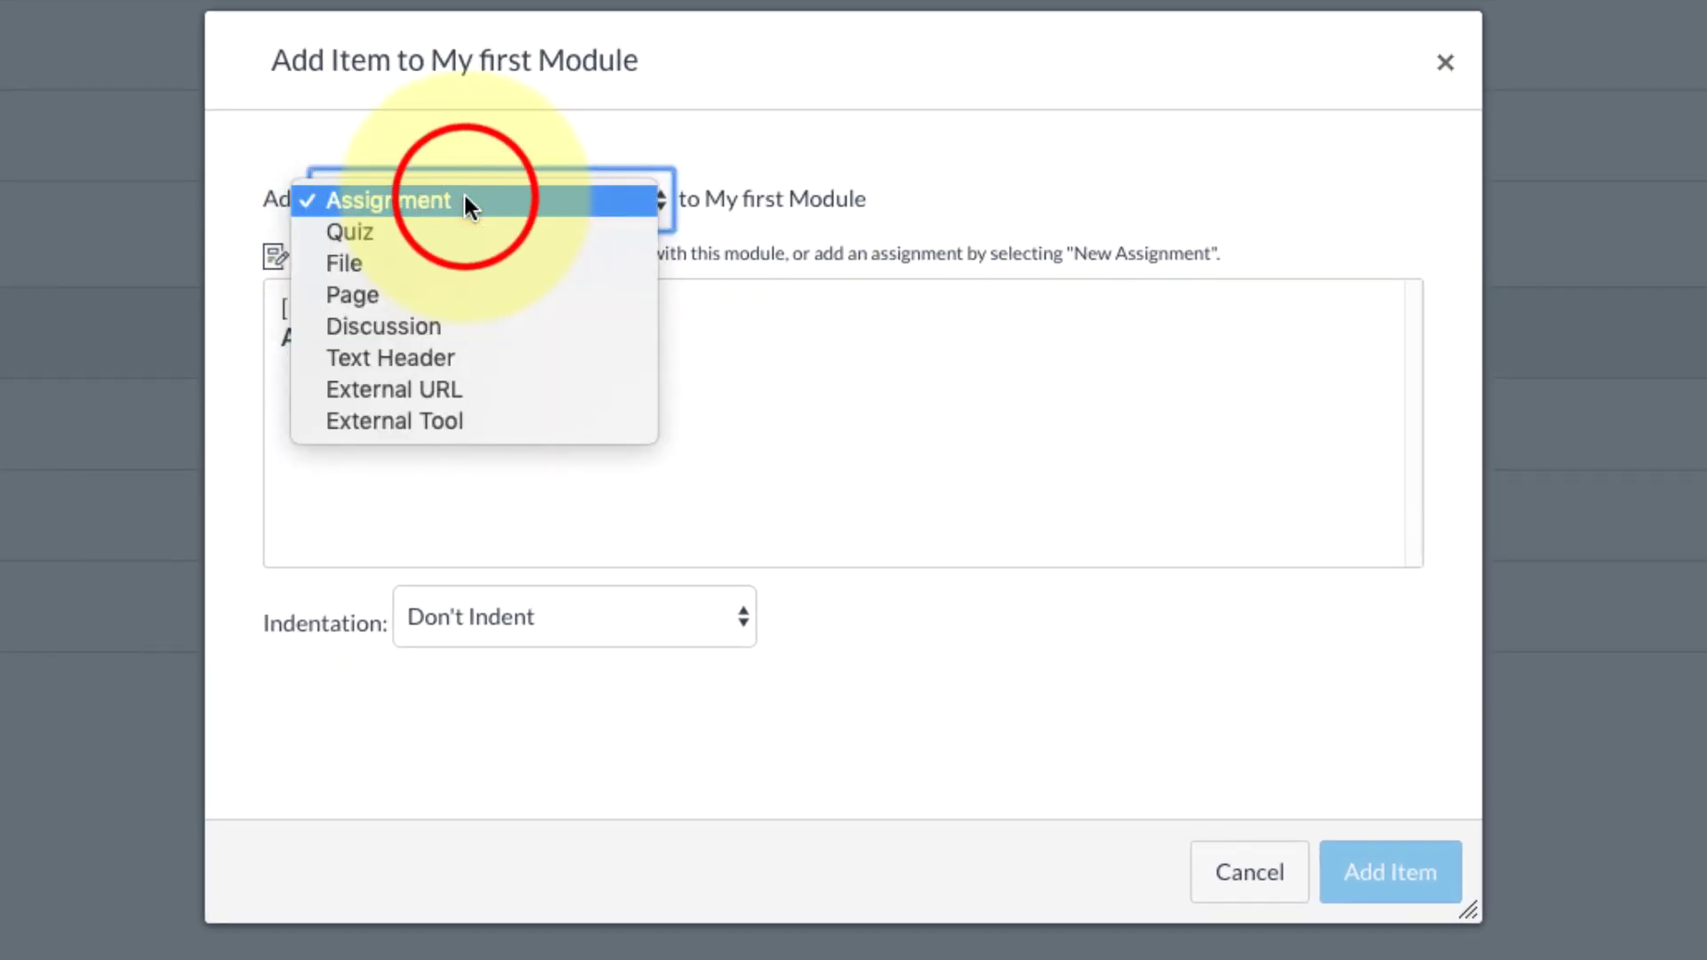
pyautogui.click(468, 292)
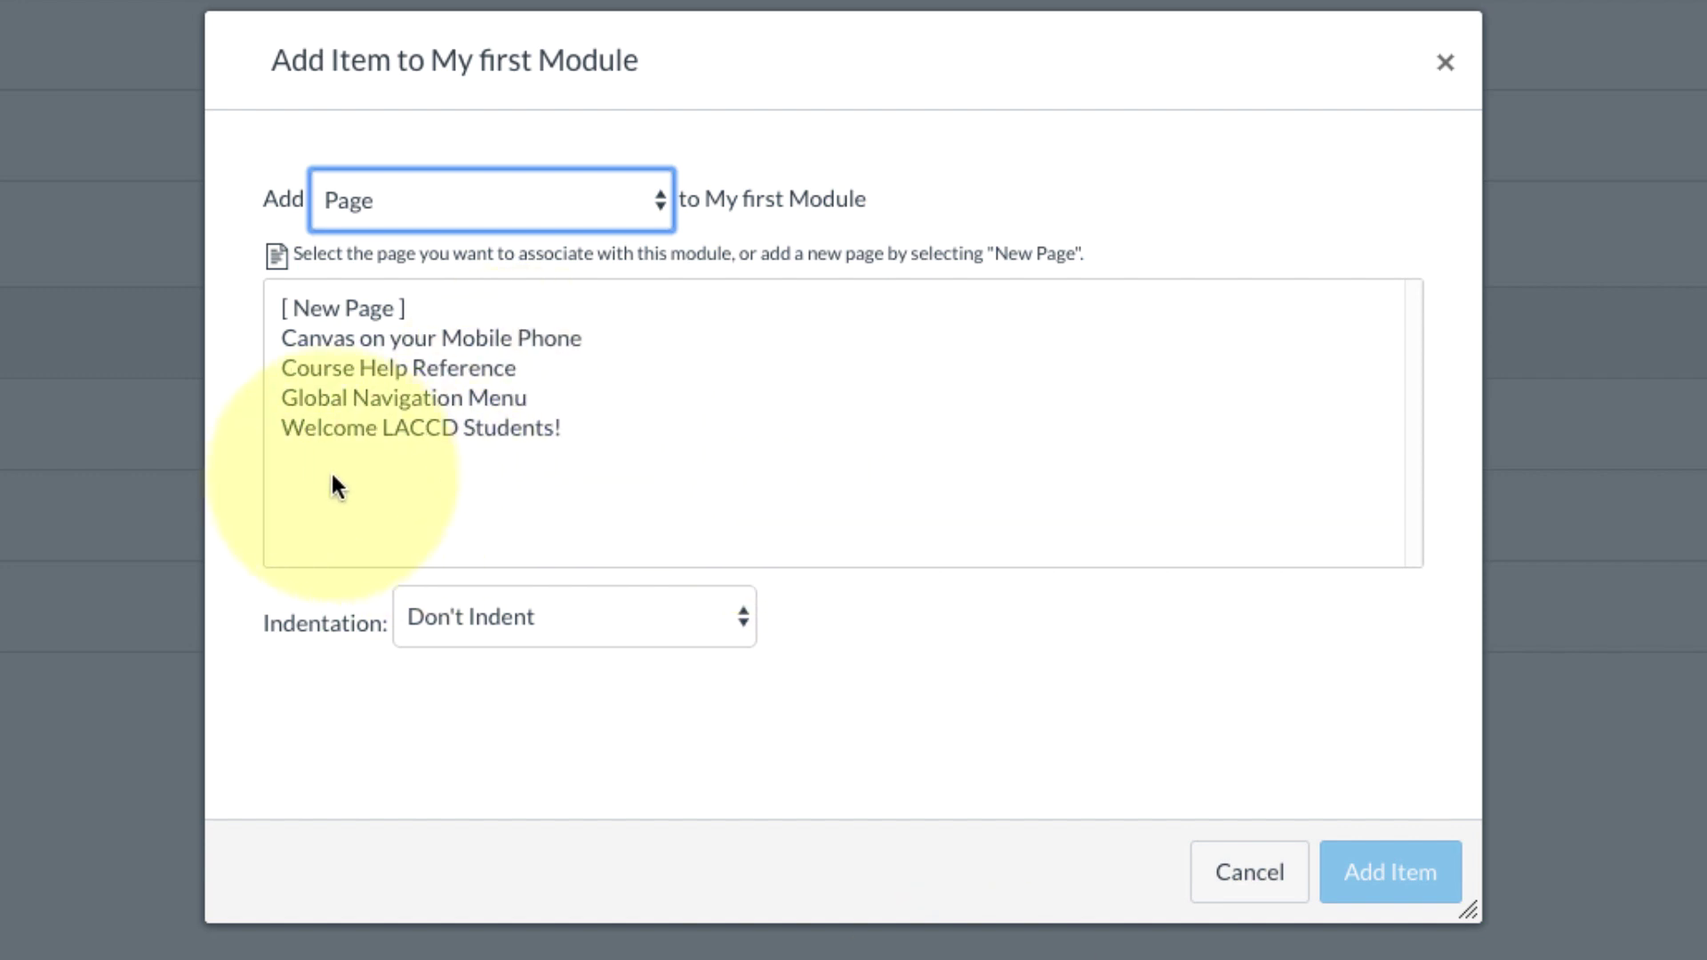
pyautogui.click(314, 310)
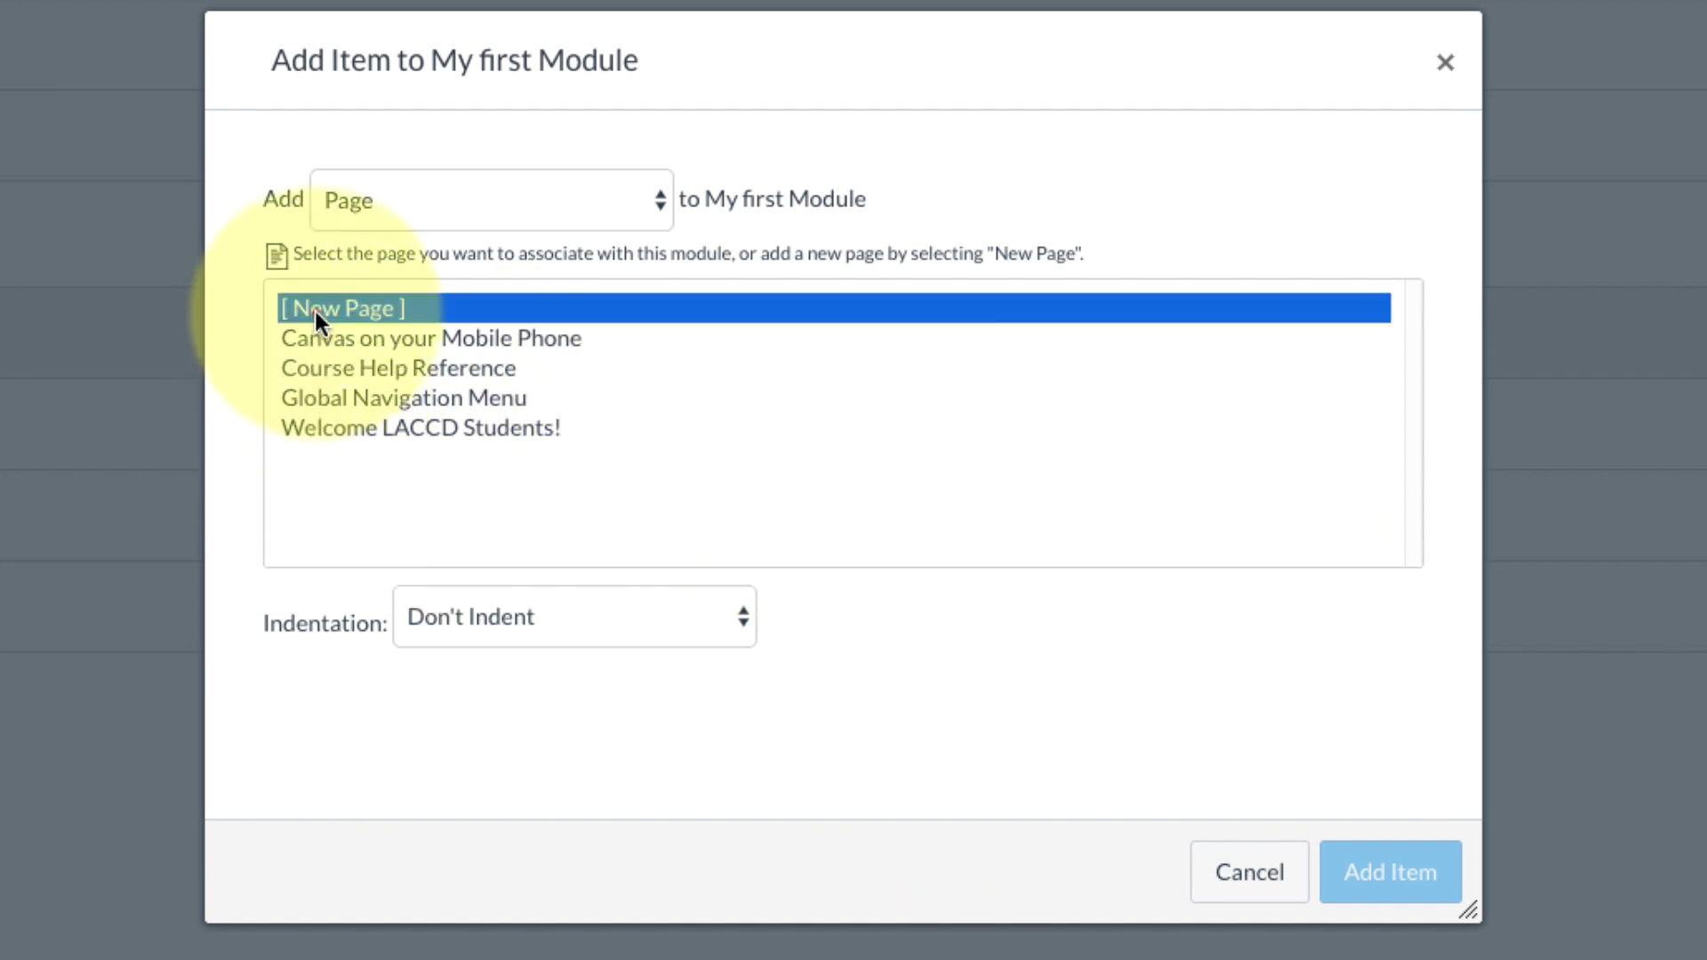
pyautogui.click(447, 621)
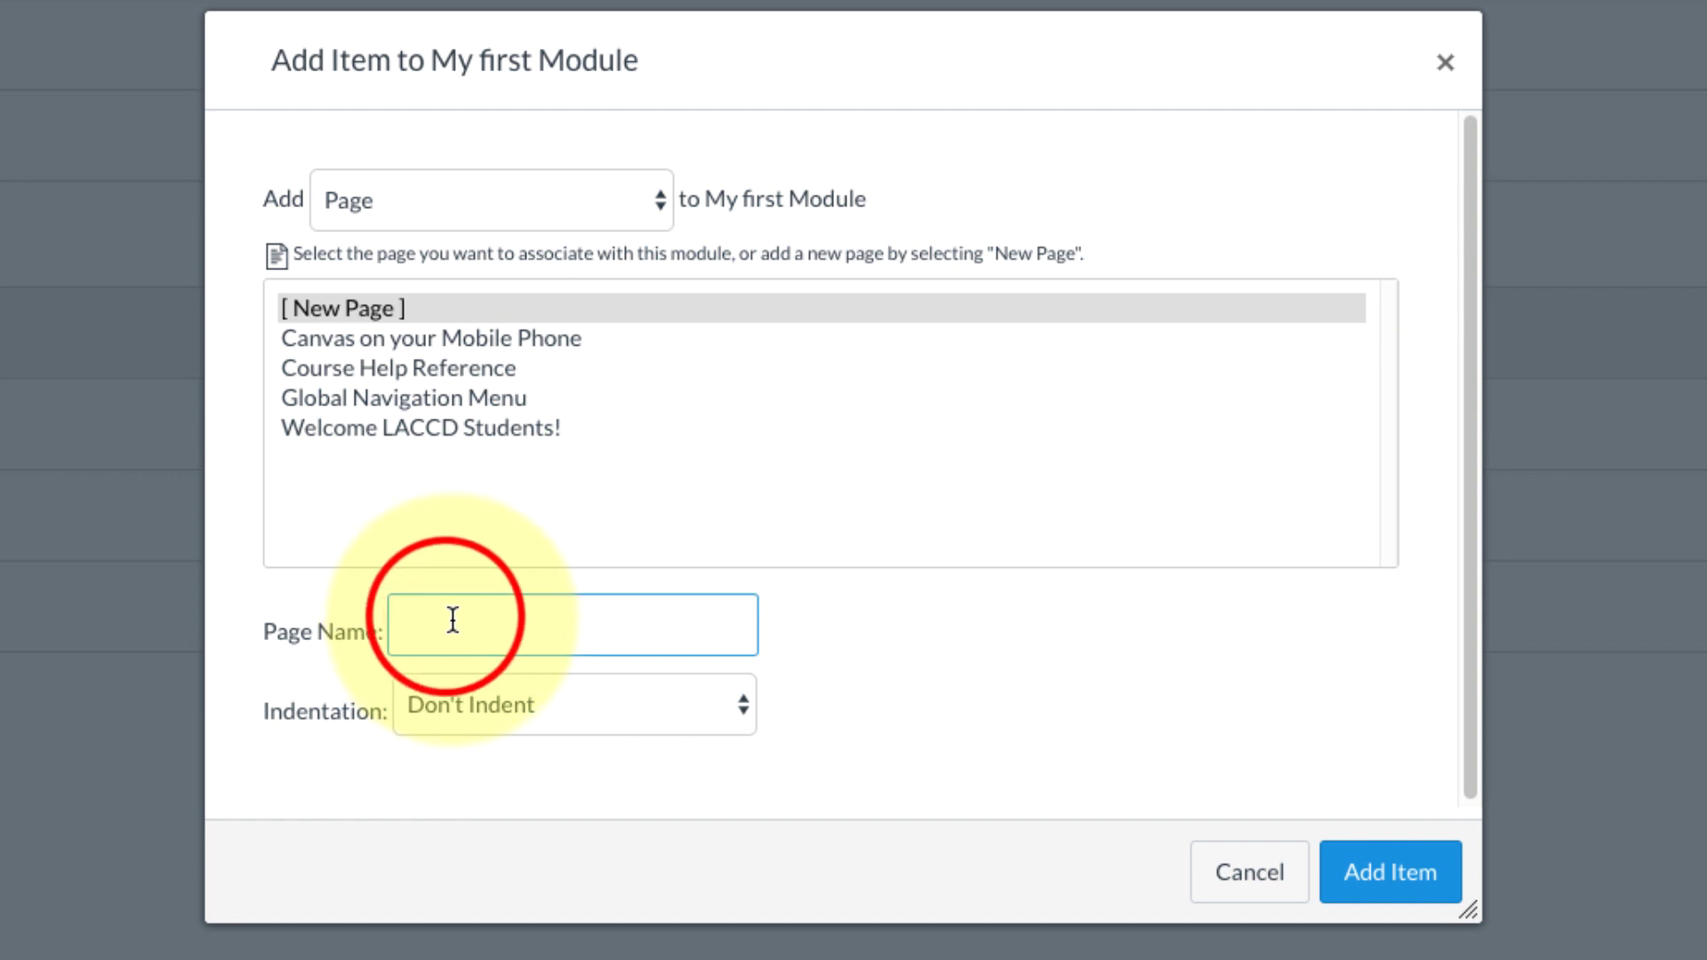
pyautogui.write('Ac')
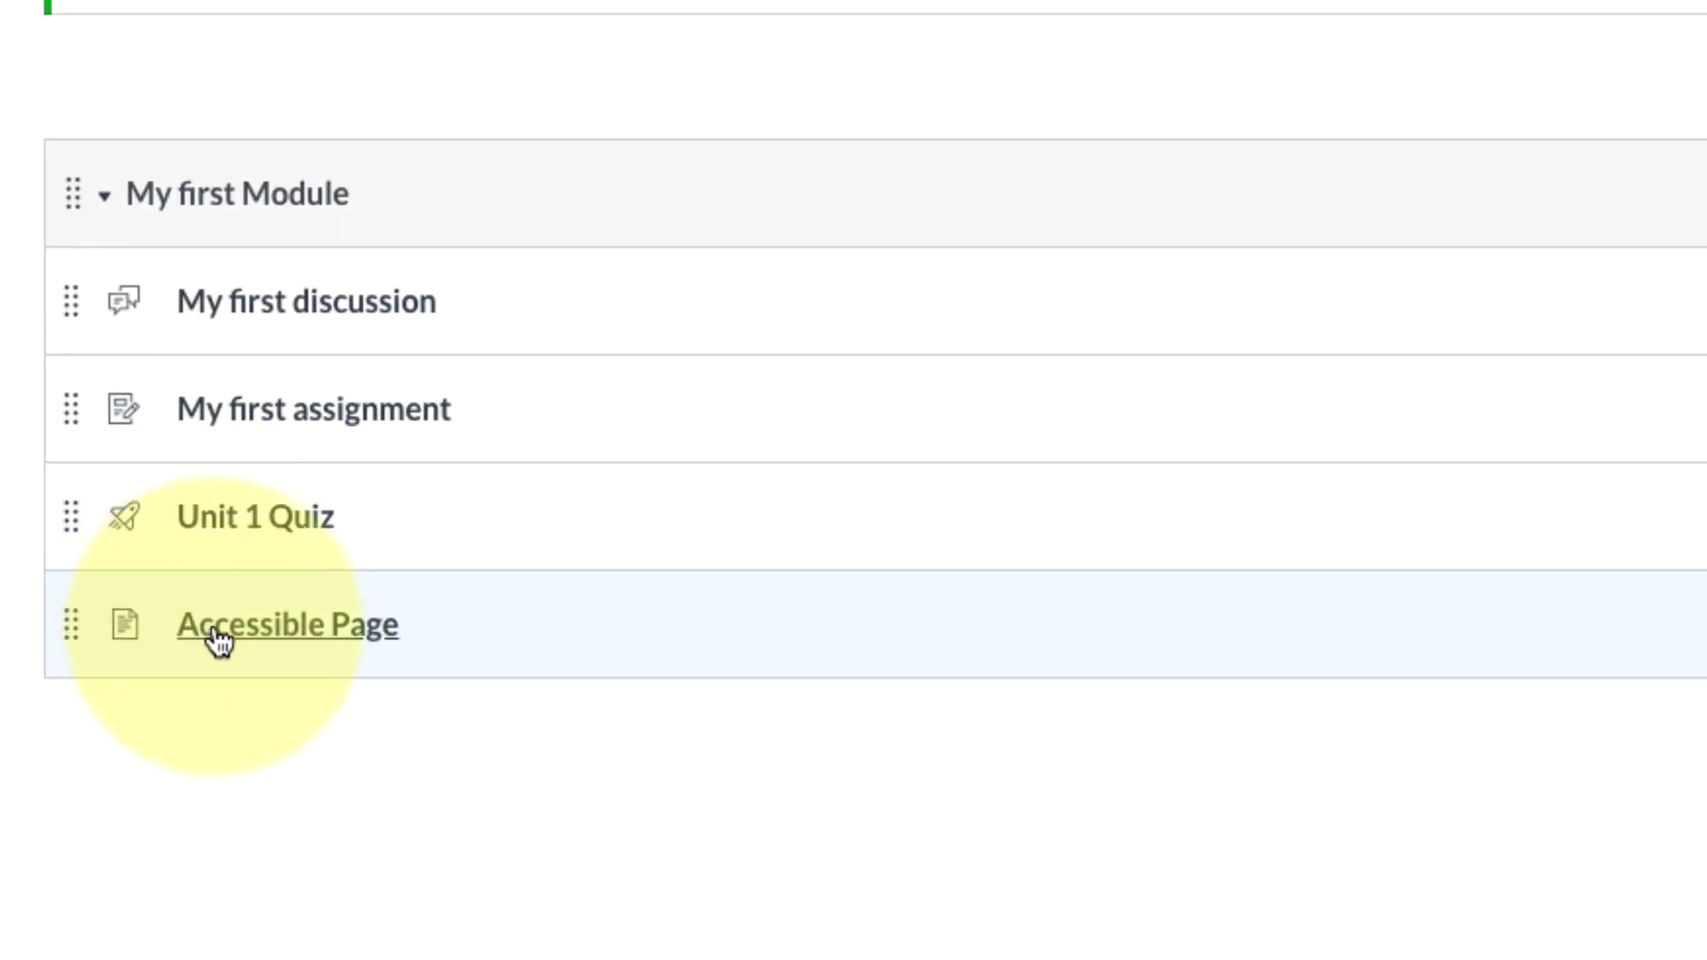
# Drag Accessible Page to the top of My first Module and open it.
pyautogui.moveTo(68, 631); pyautogui.dragTo(56, 276)
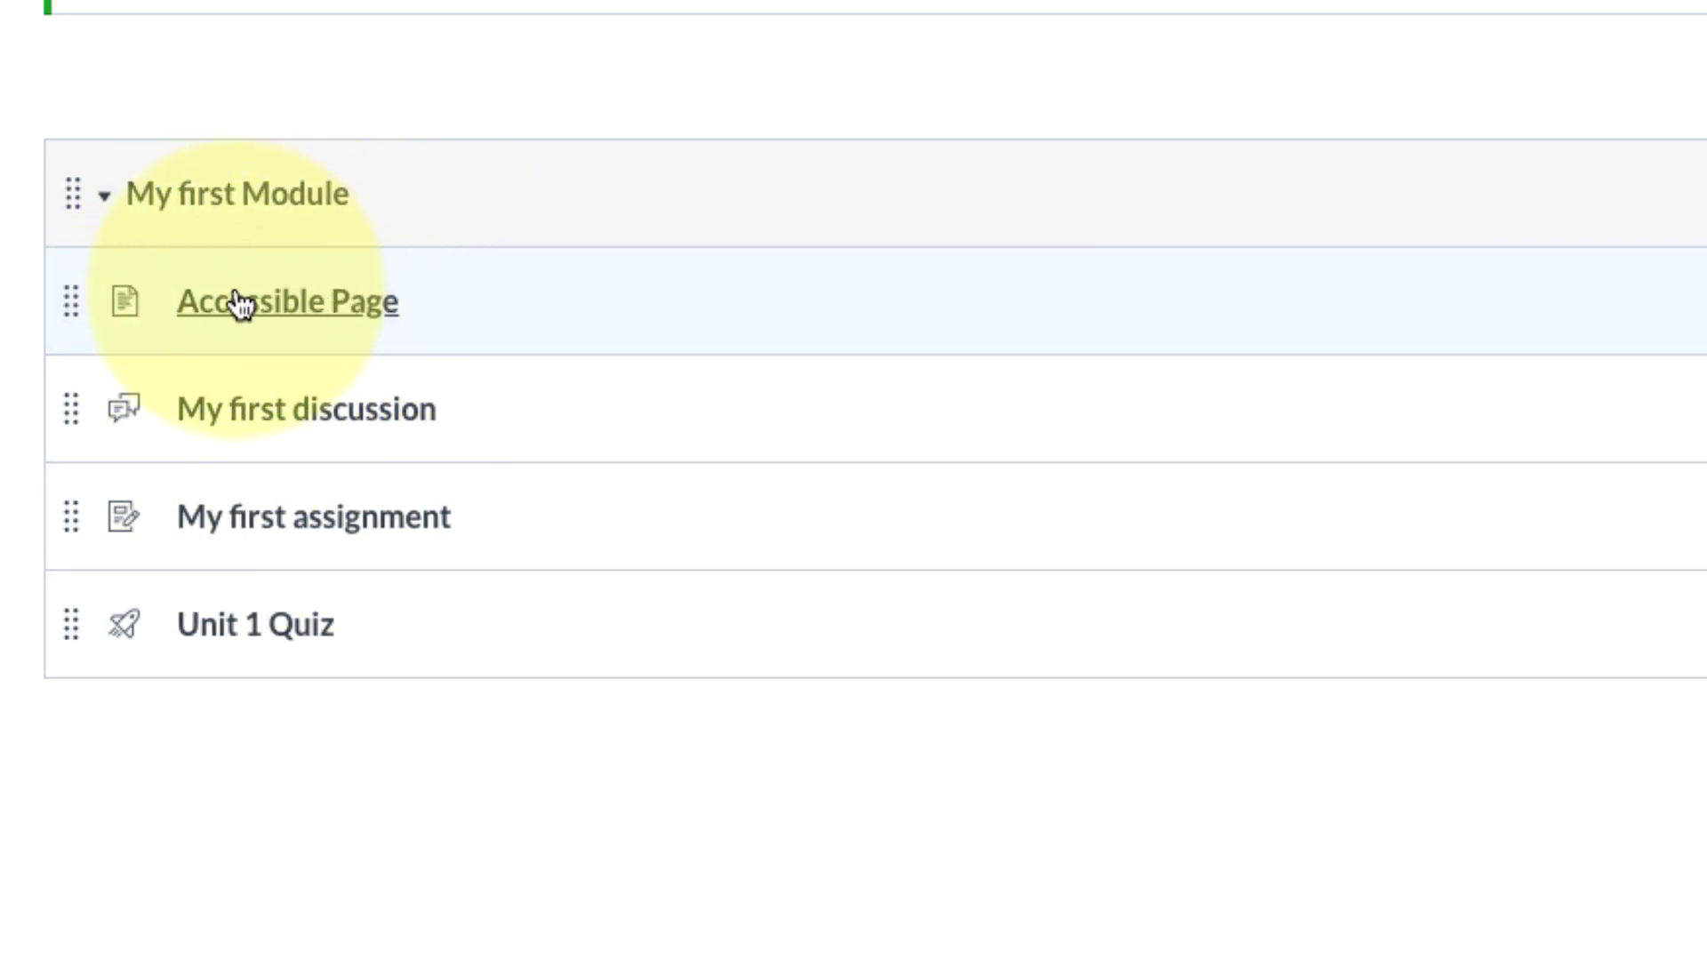
pyautogui.click(302, 304)
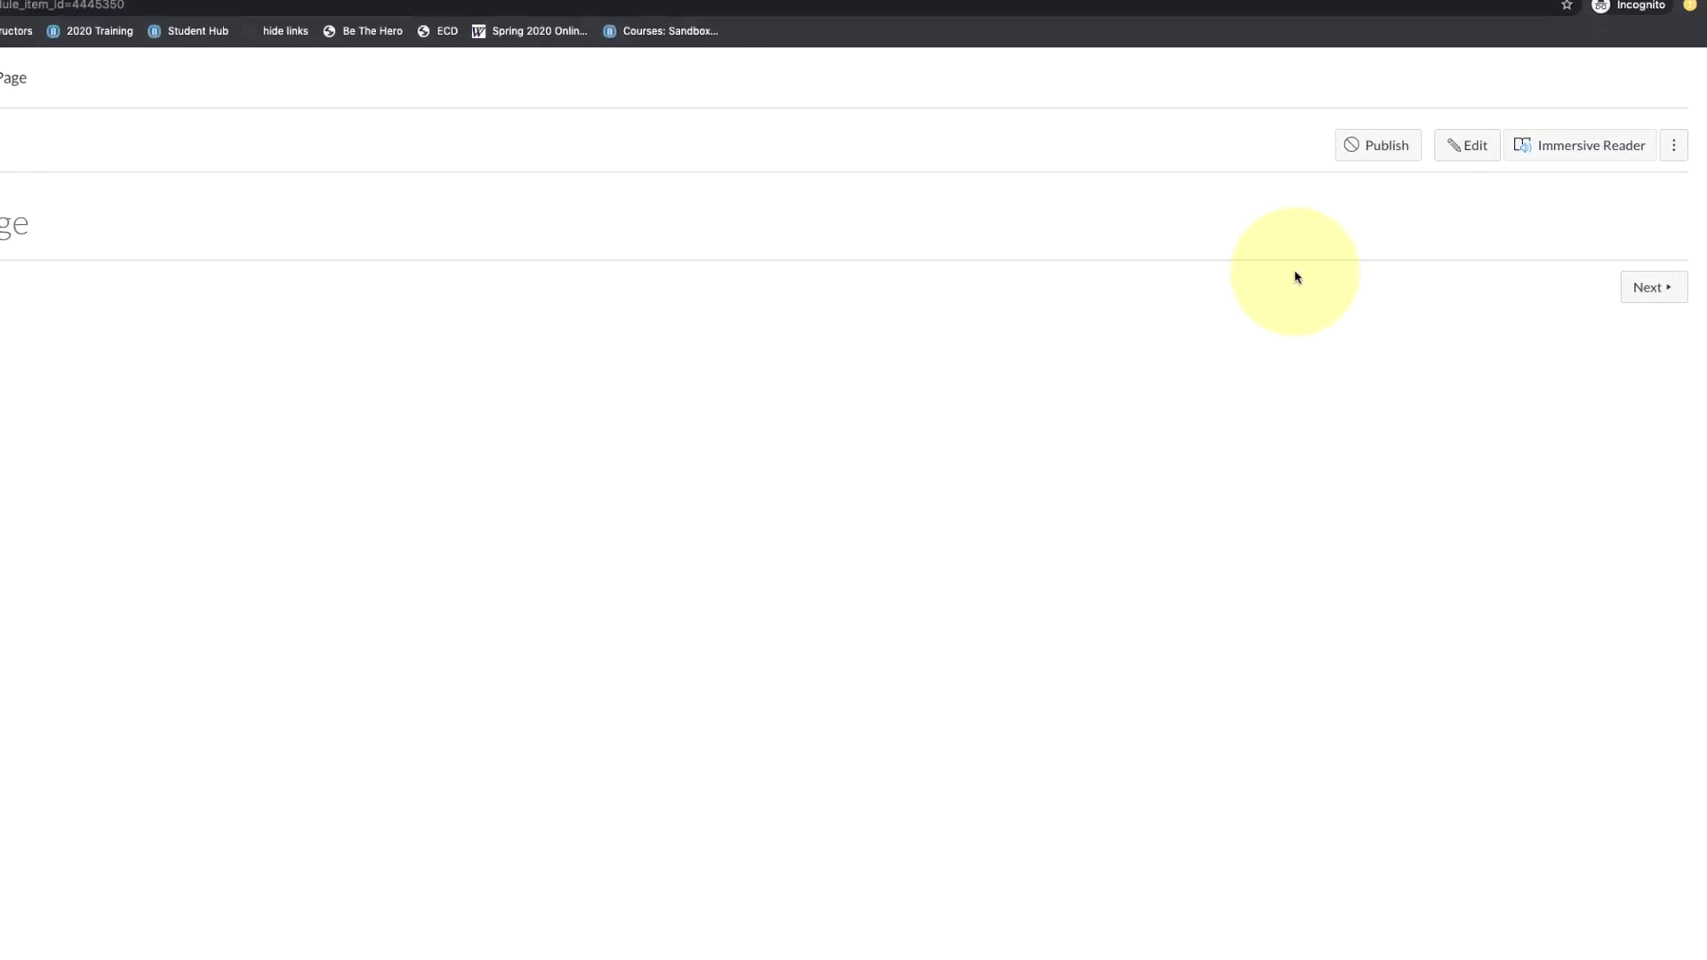
# Edit the page, format 'How to create an Accessible Page' as Header 2, and start a paragraph below.
pyautogui.click(1340, 106)
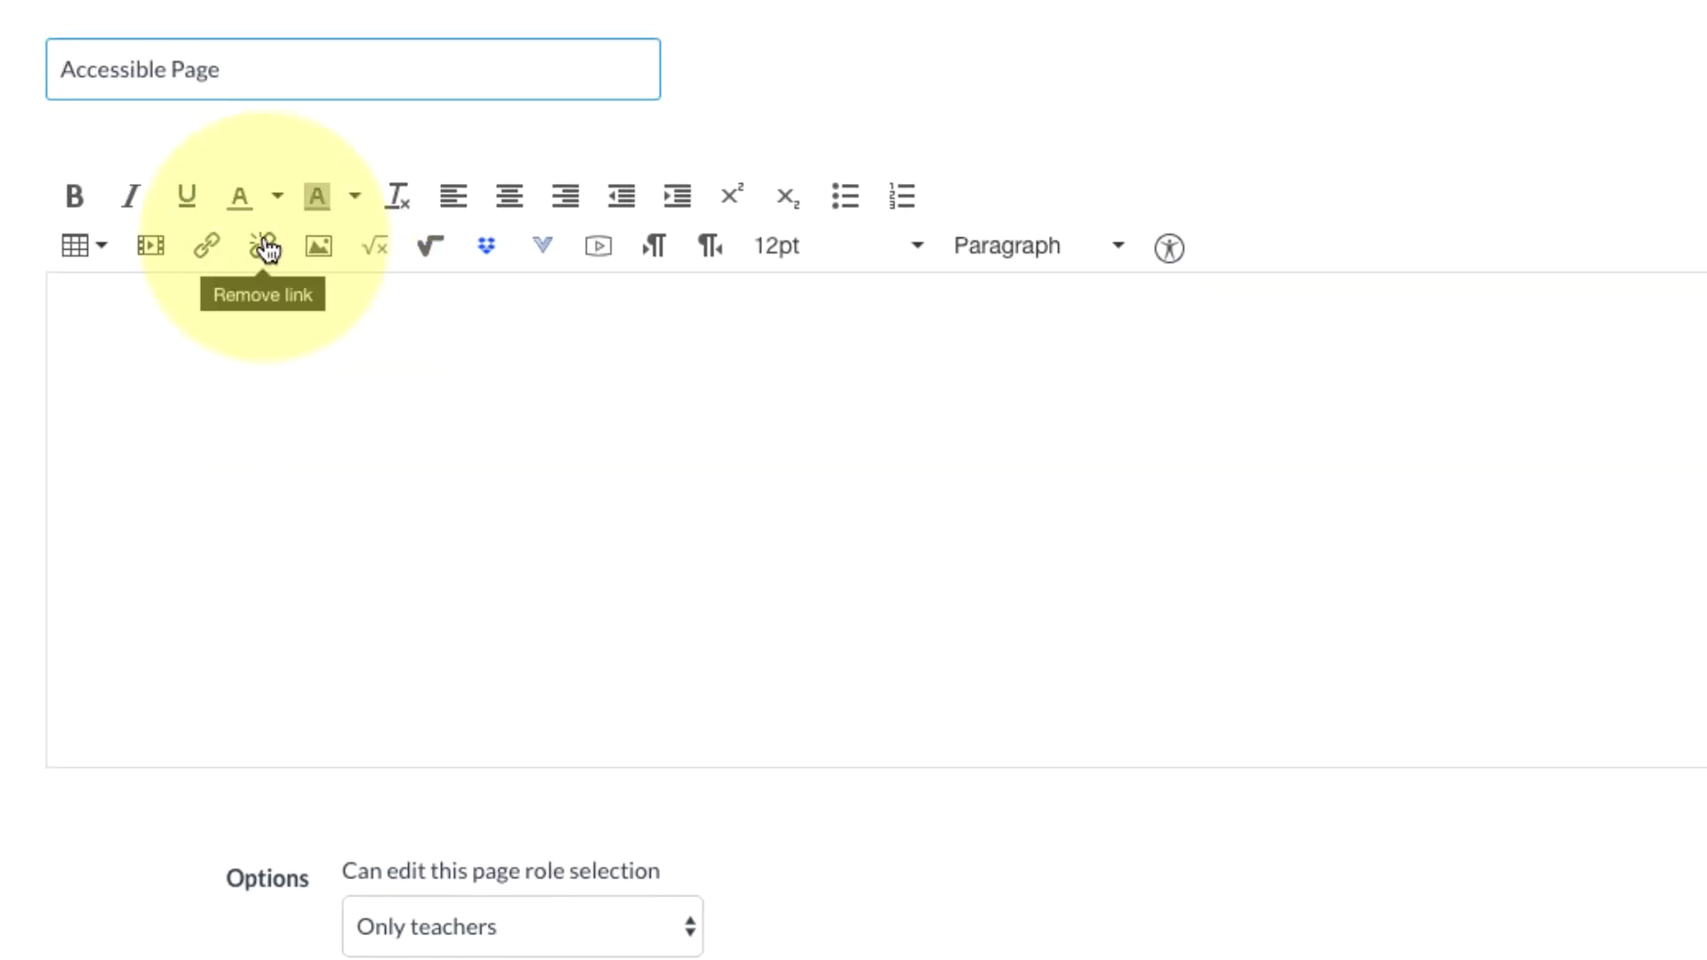
pyautogui.moveTo(231, 69); pyautogui.dragTo(50, 69)
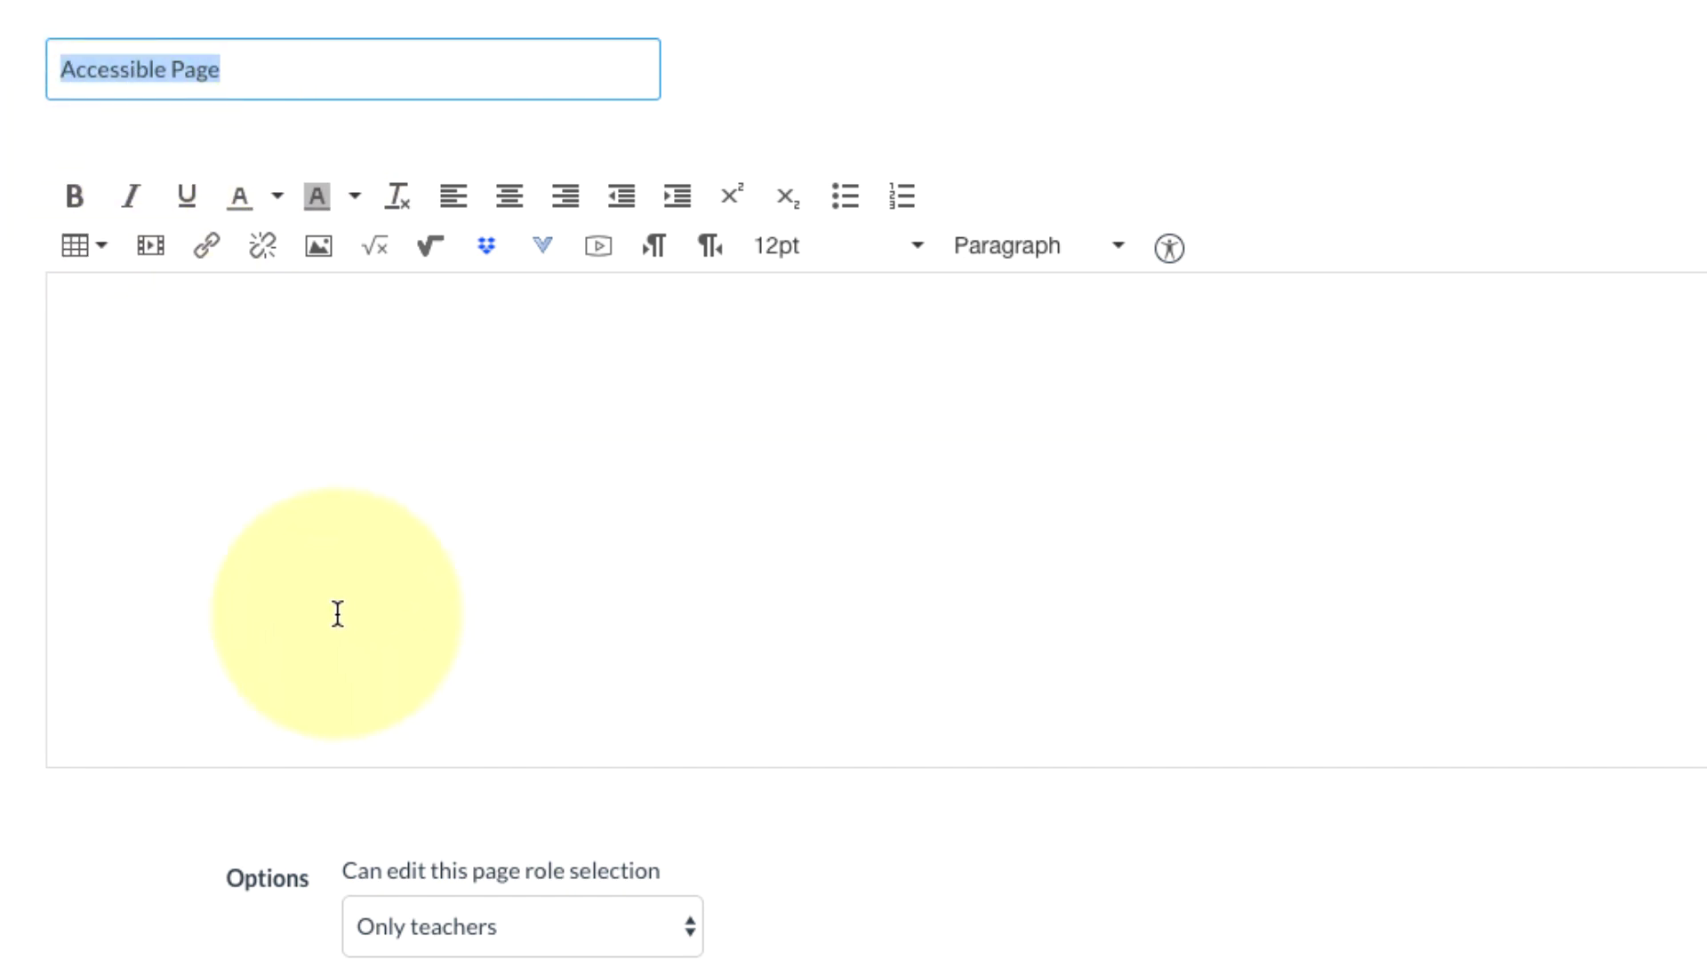
pyautogui.click(130, 314)
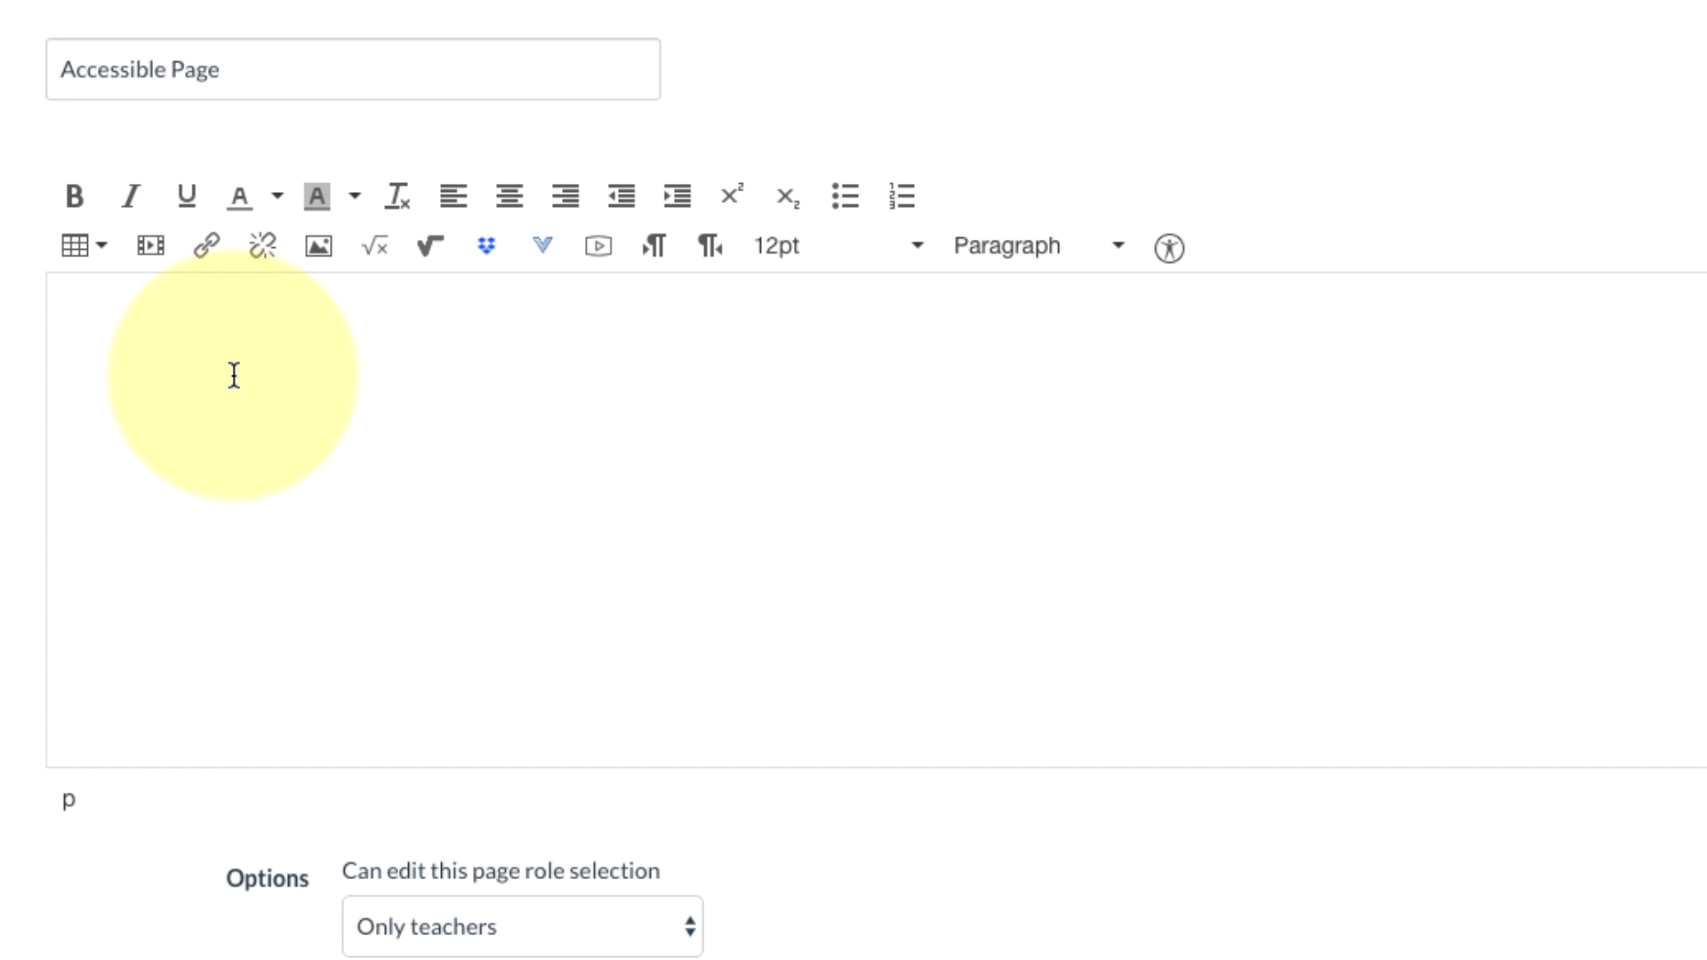
pyautogui.write('H')
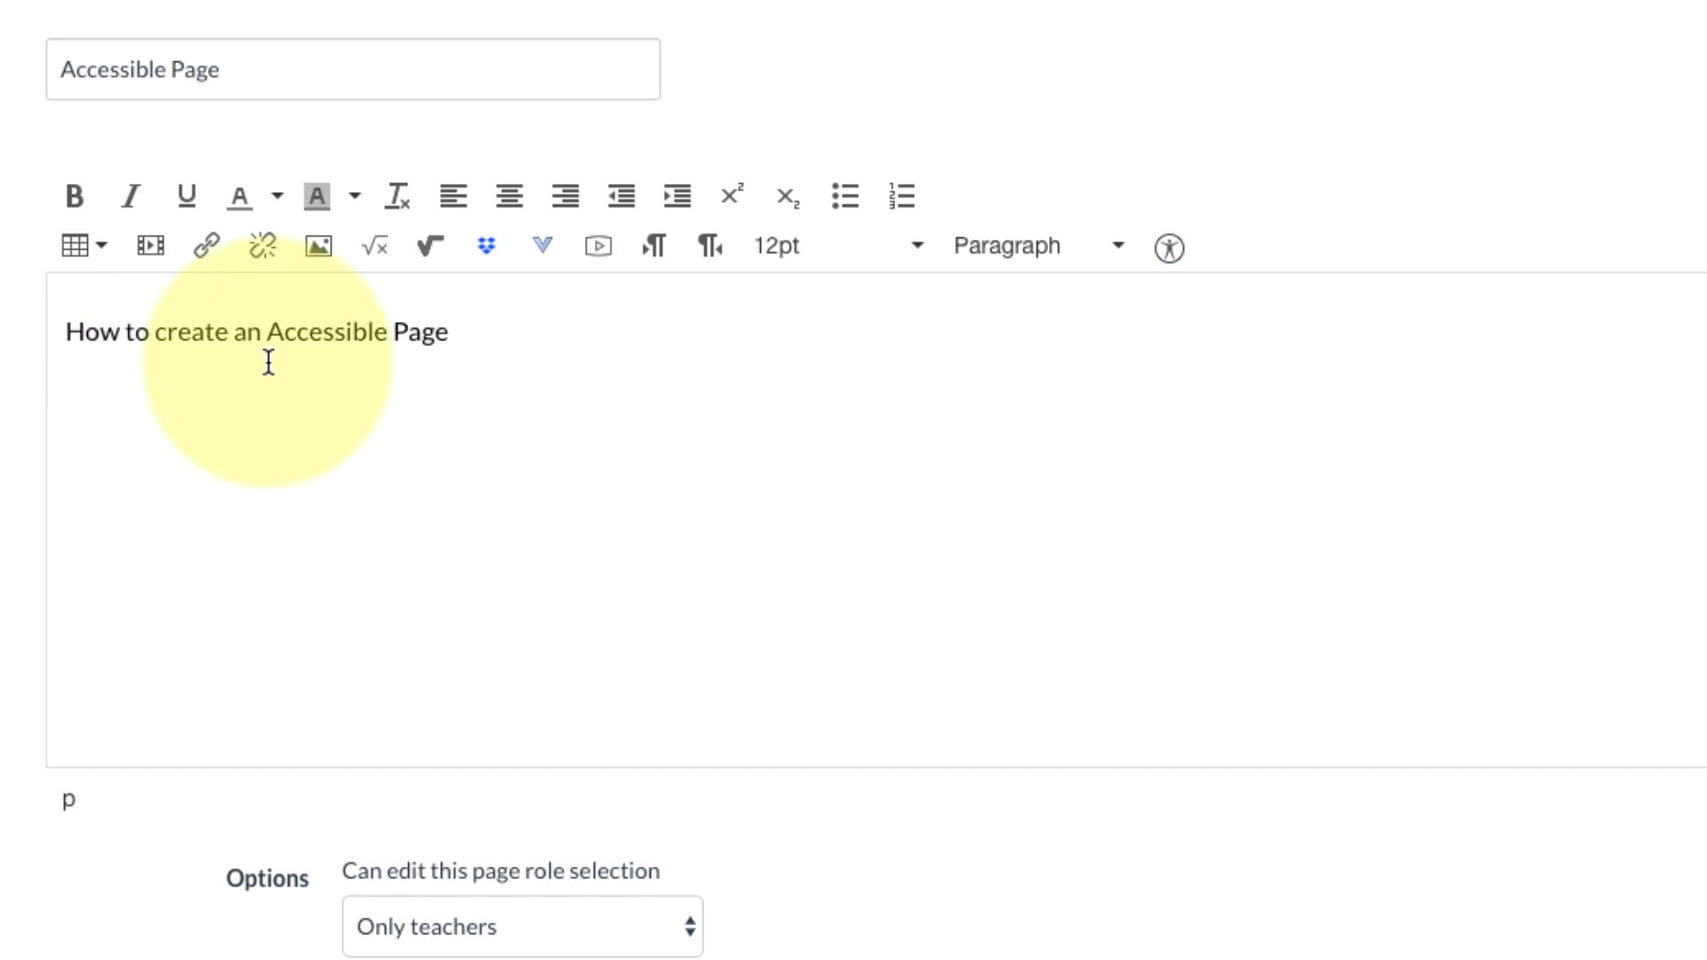
pyautogui.moveTo(467, 330); pyautogui.dragTo(60, 327)
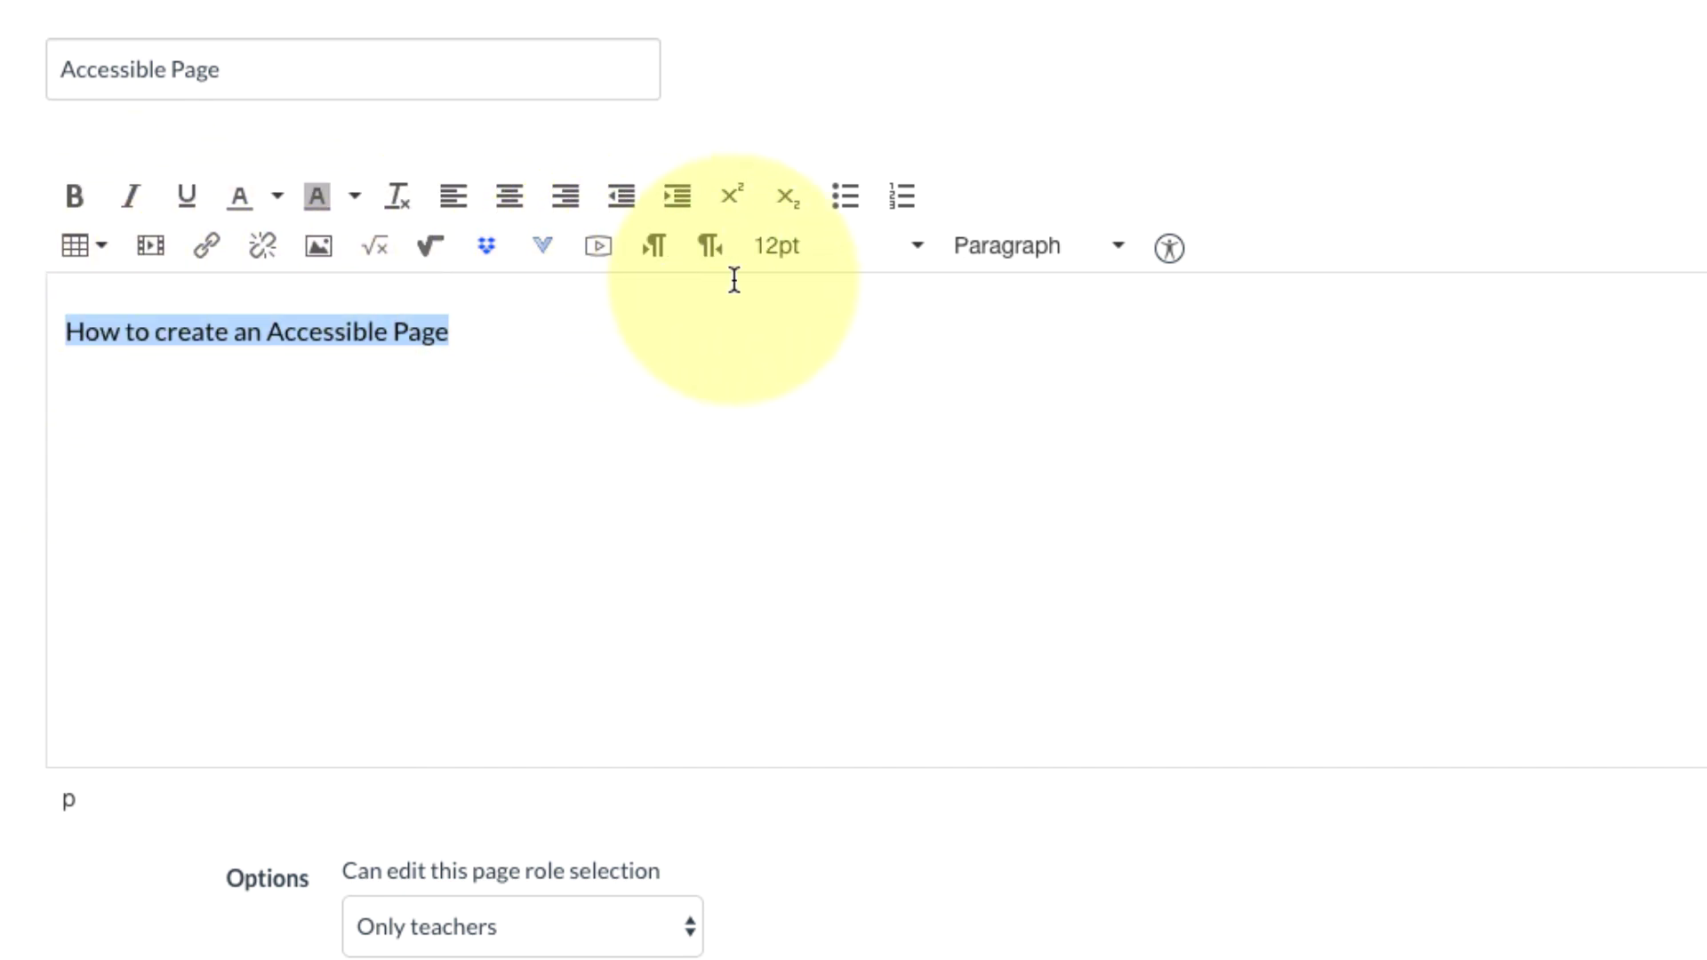
pyautogui.click(1014, 251)
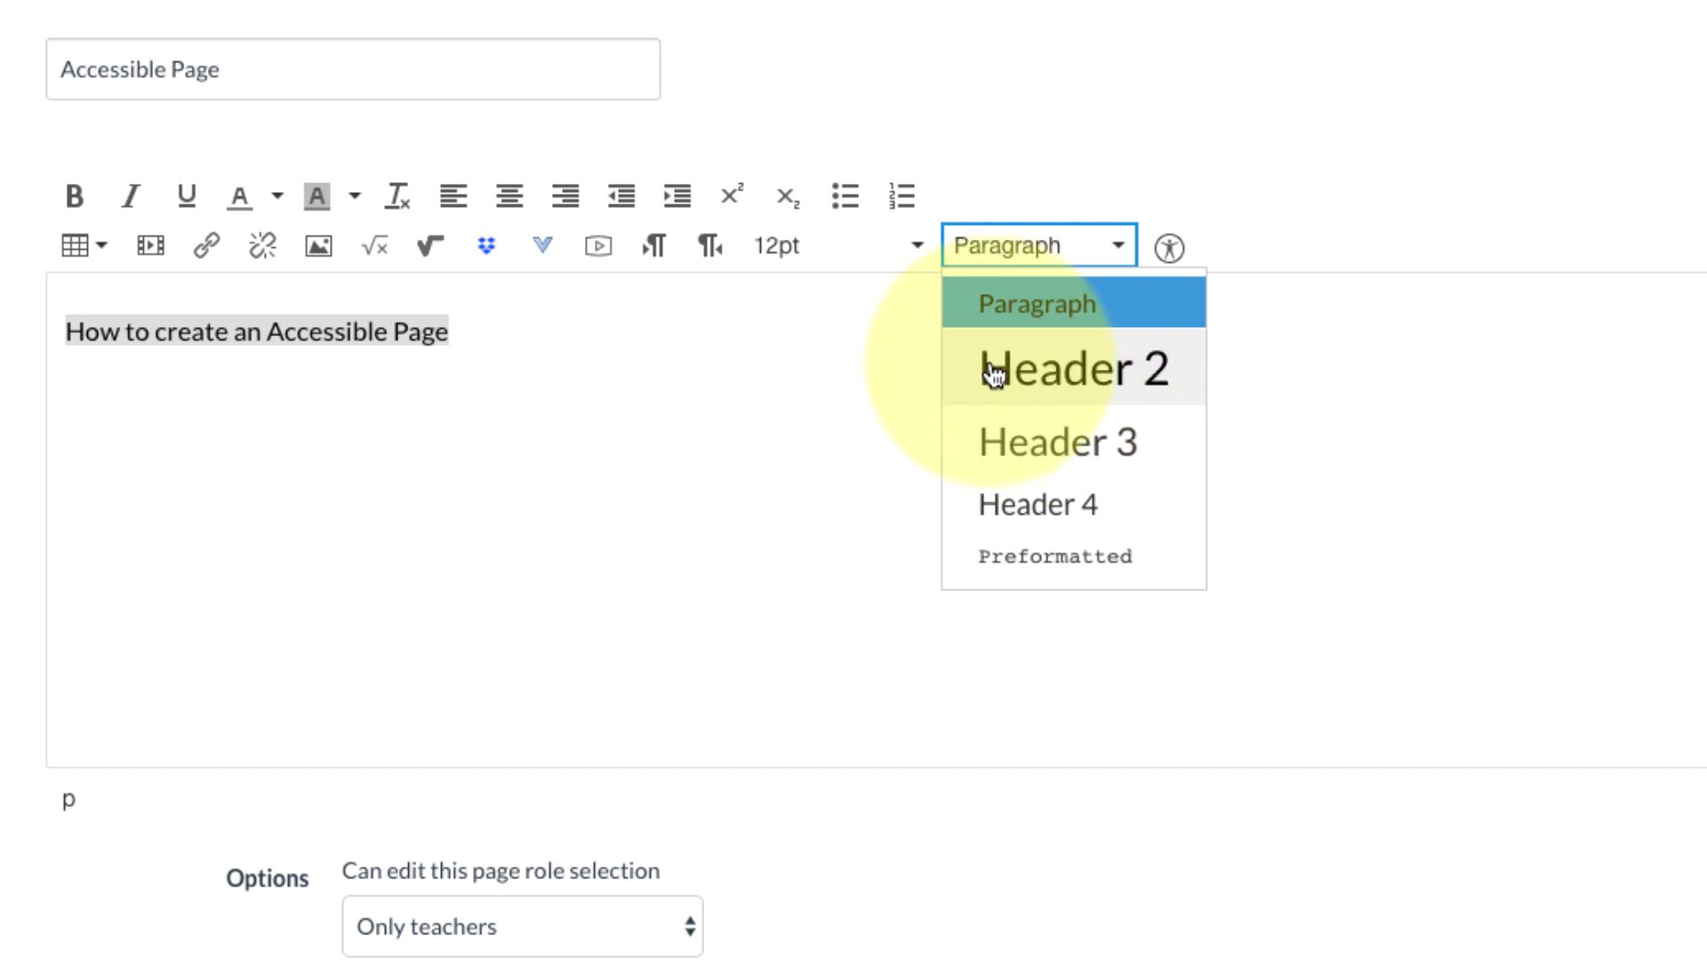
pyautogui.click(1042, 370)
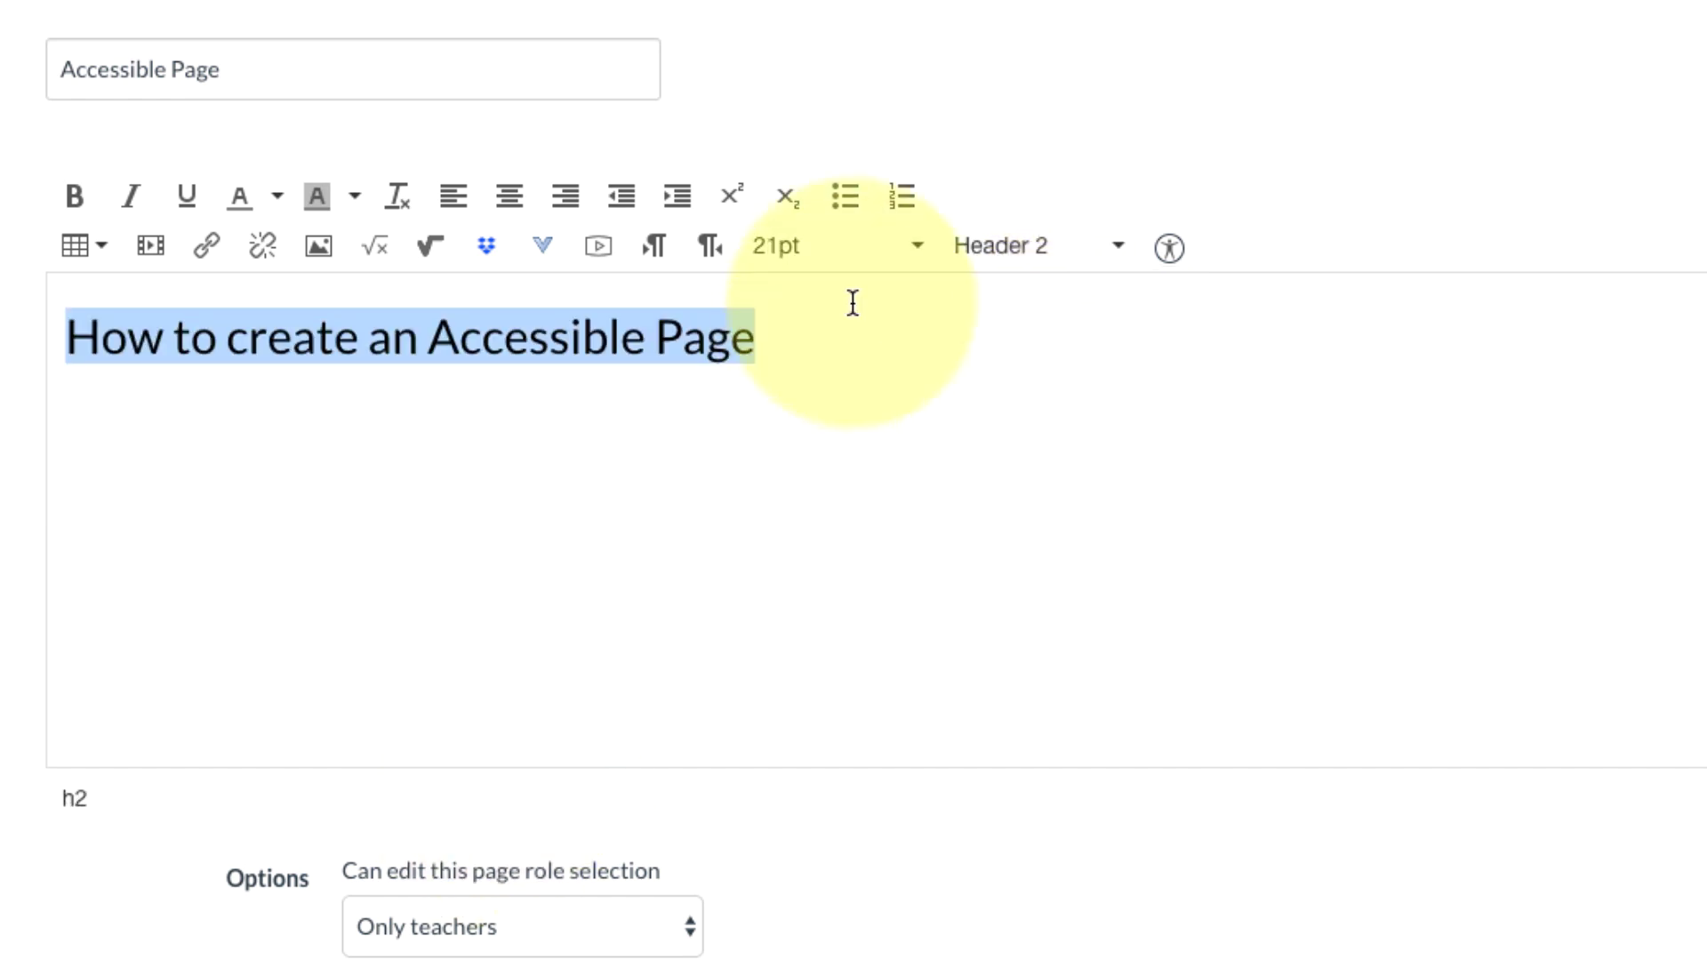
pyautogui.click(826, 337)
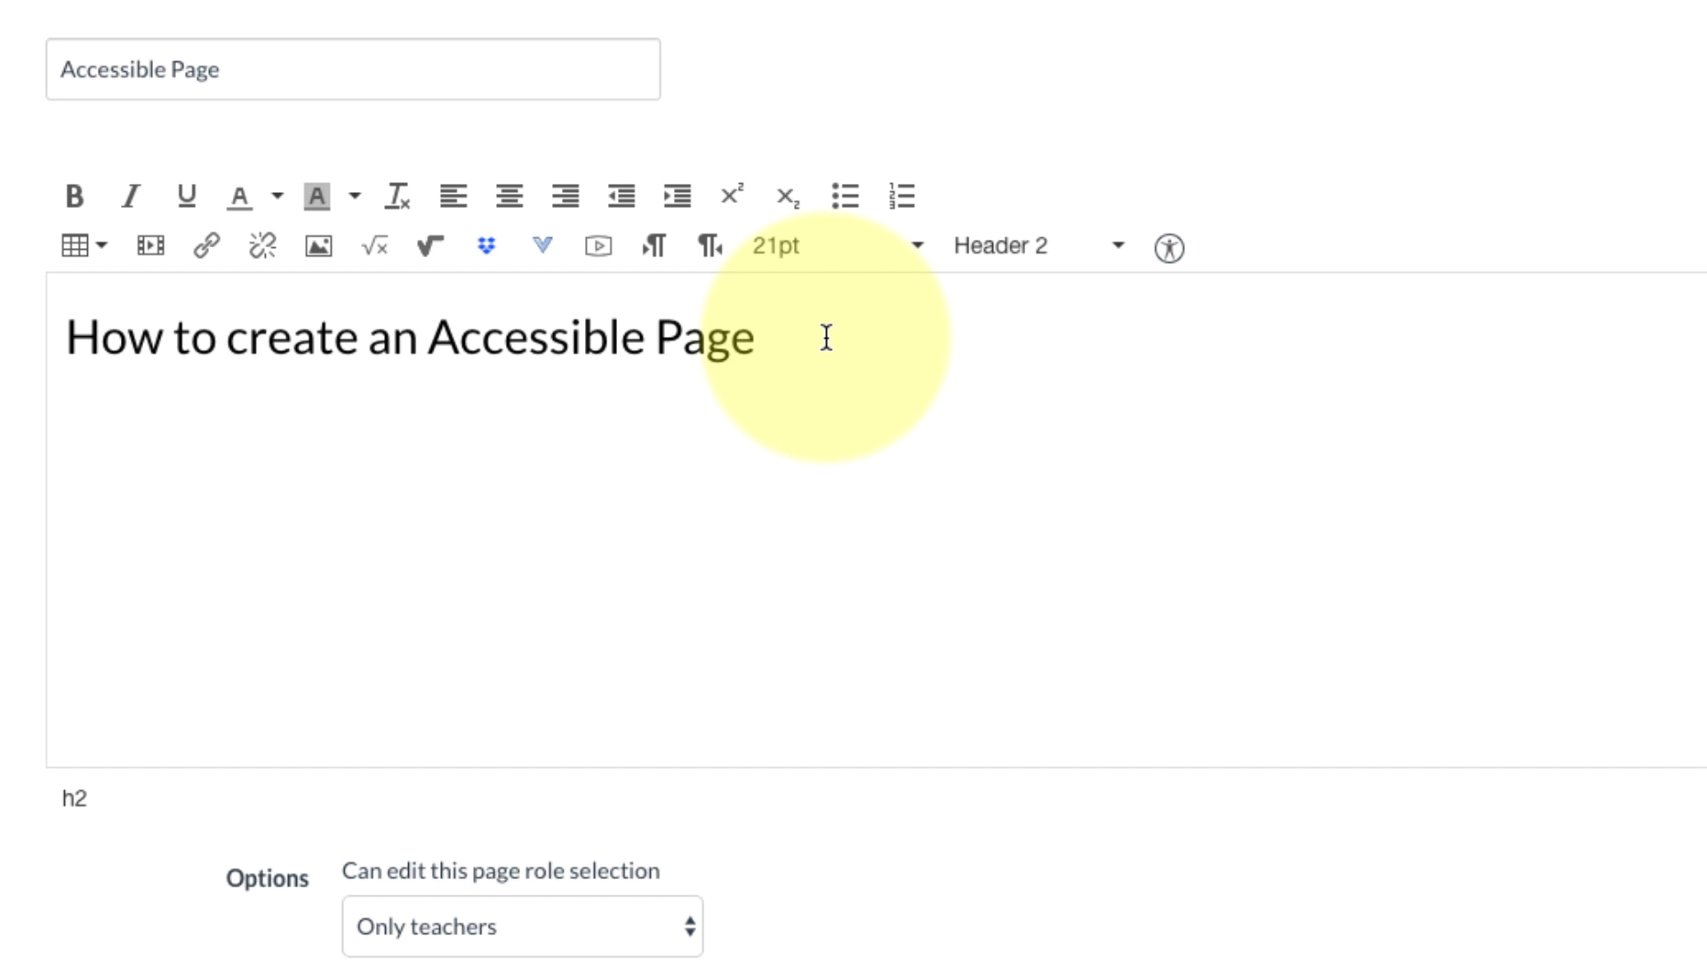
pyautogui.press('Return')
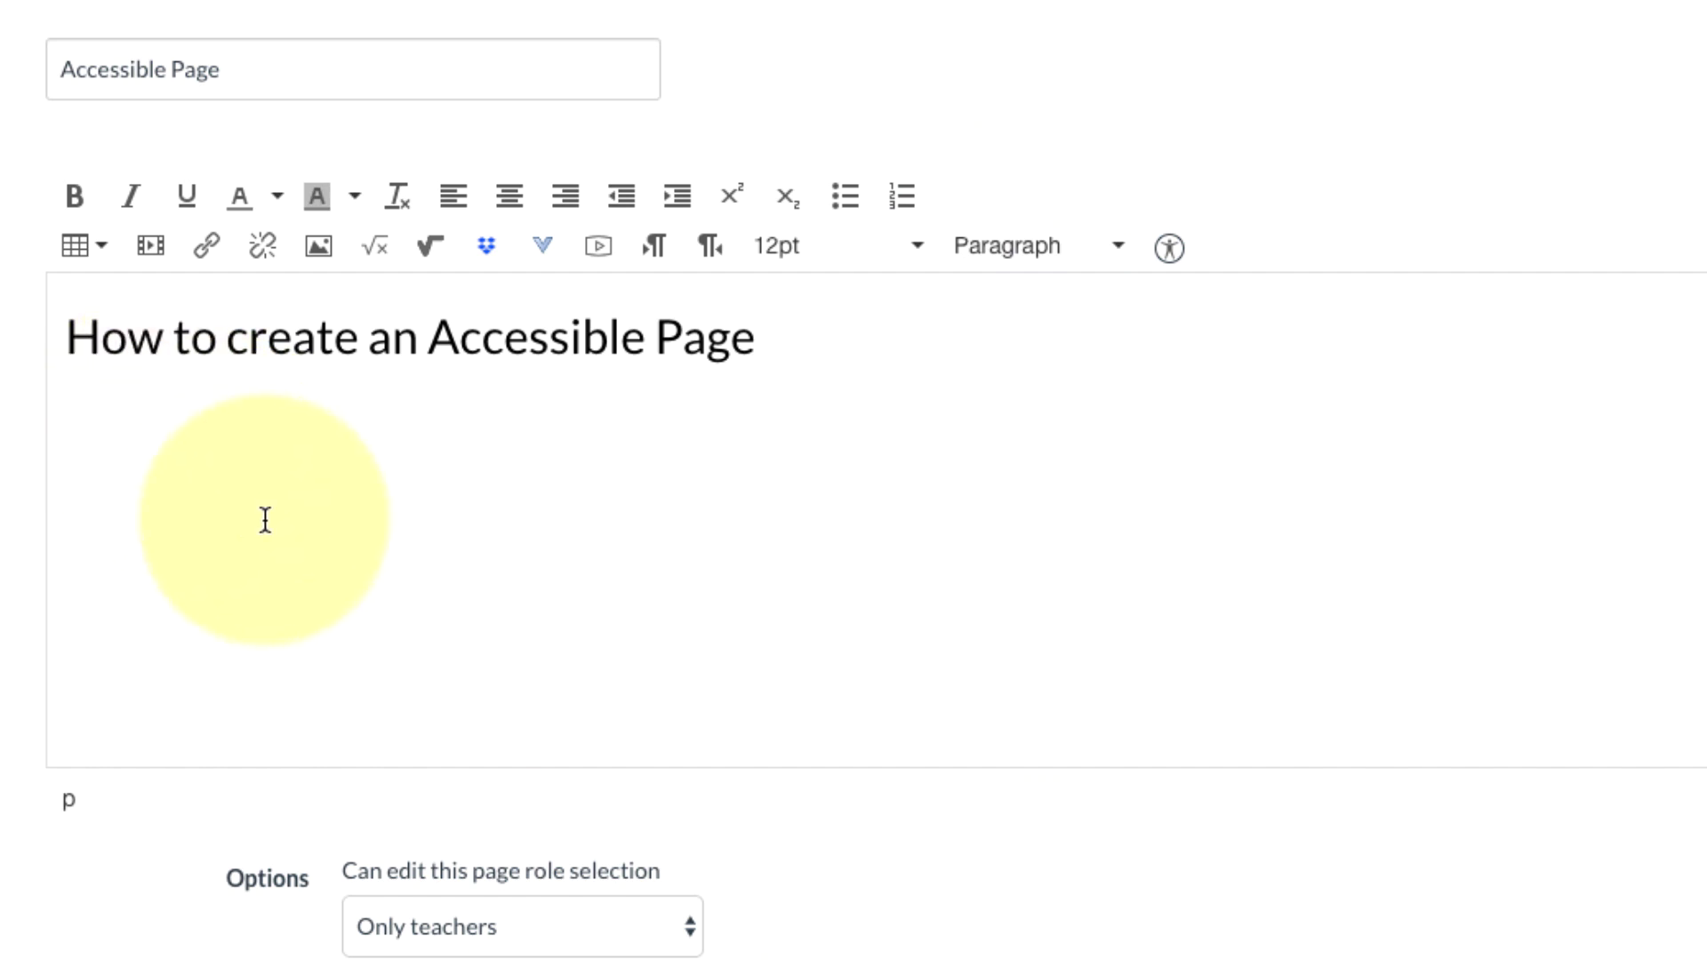
pyautogui.write('1')
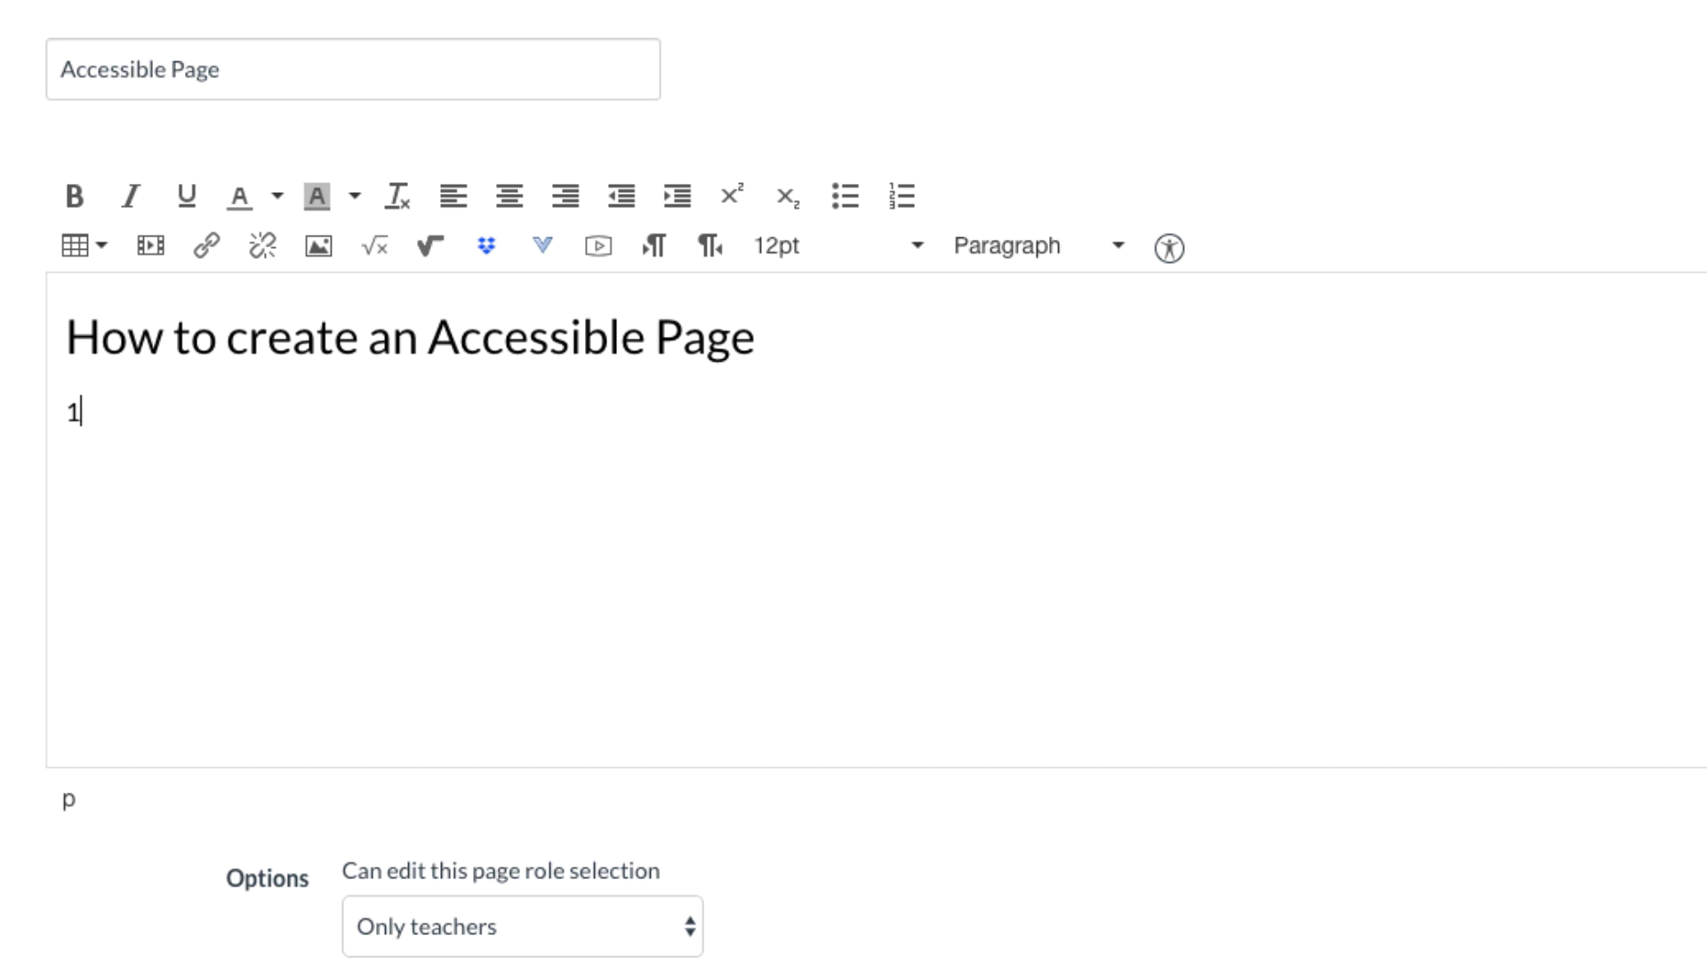
pyautogui.write('lakje')
pyautogui.press('Return')
pyautogui.write('2. a')
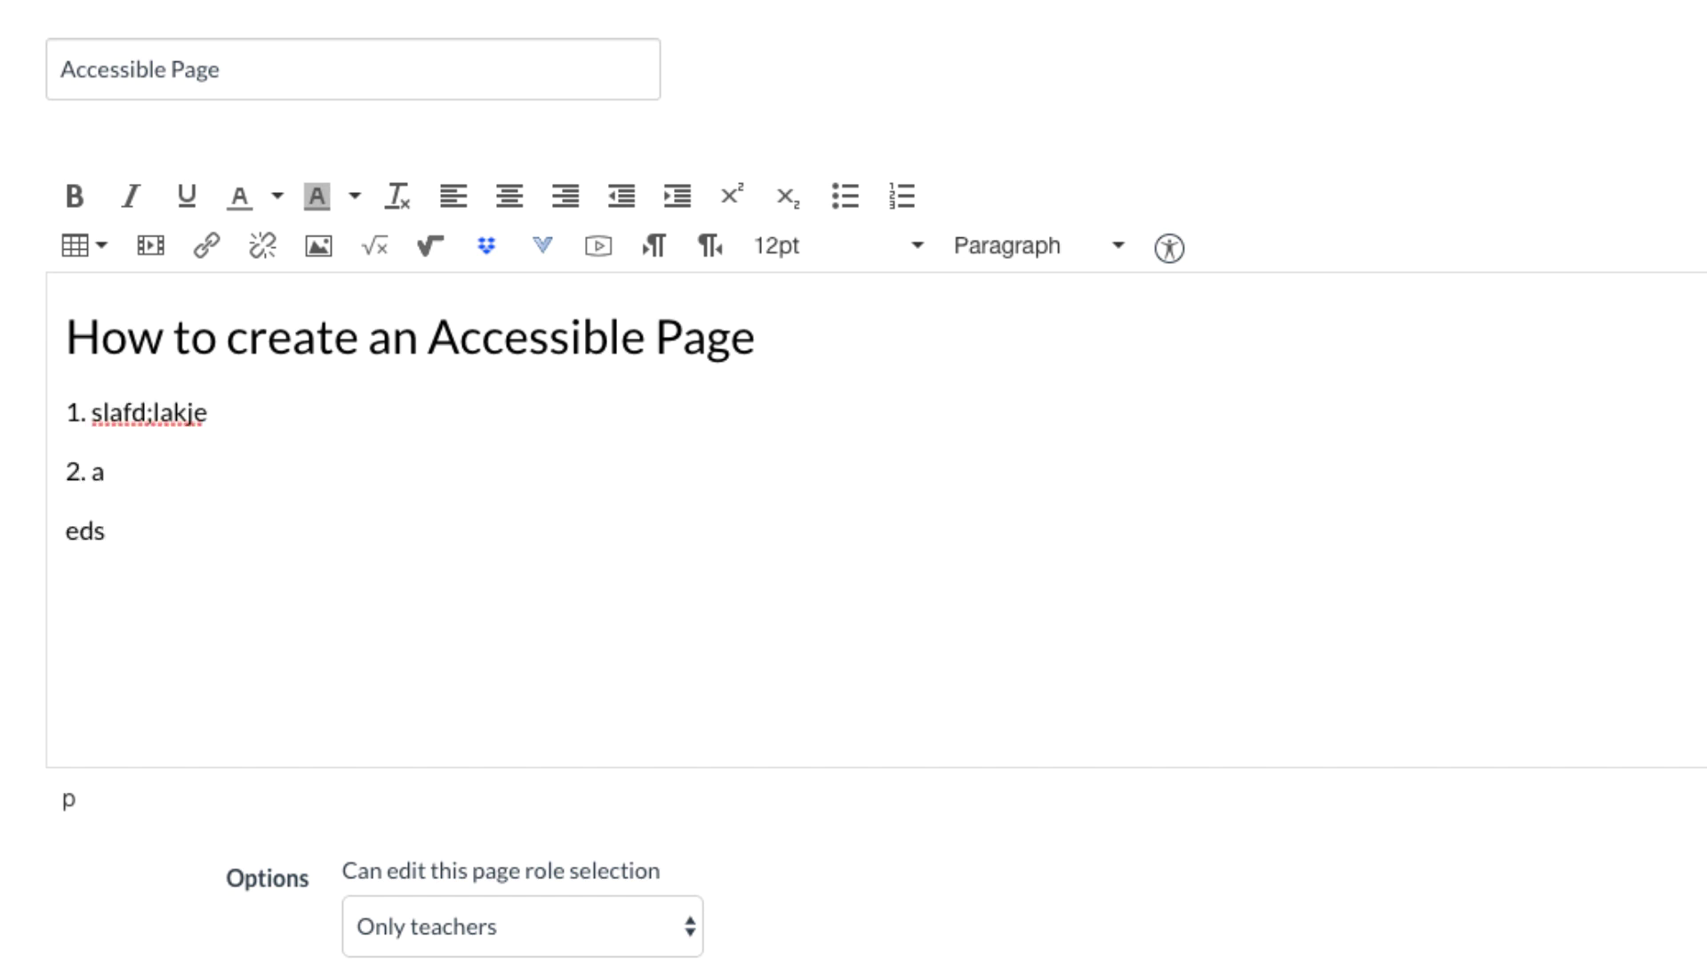
pyautogui.moveTo(171, 469); pyautogui.dragTo(24, 413)
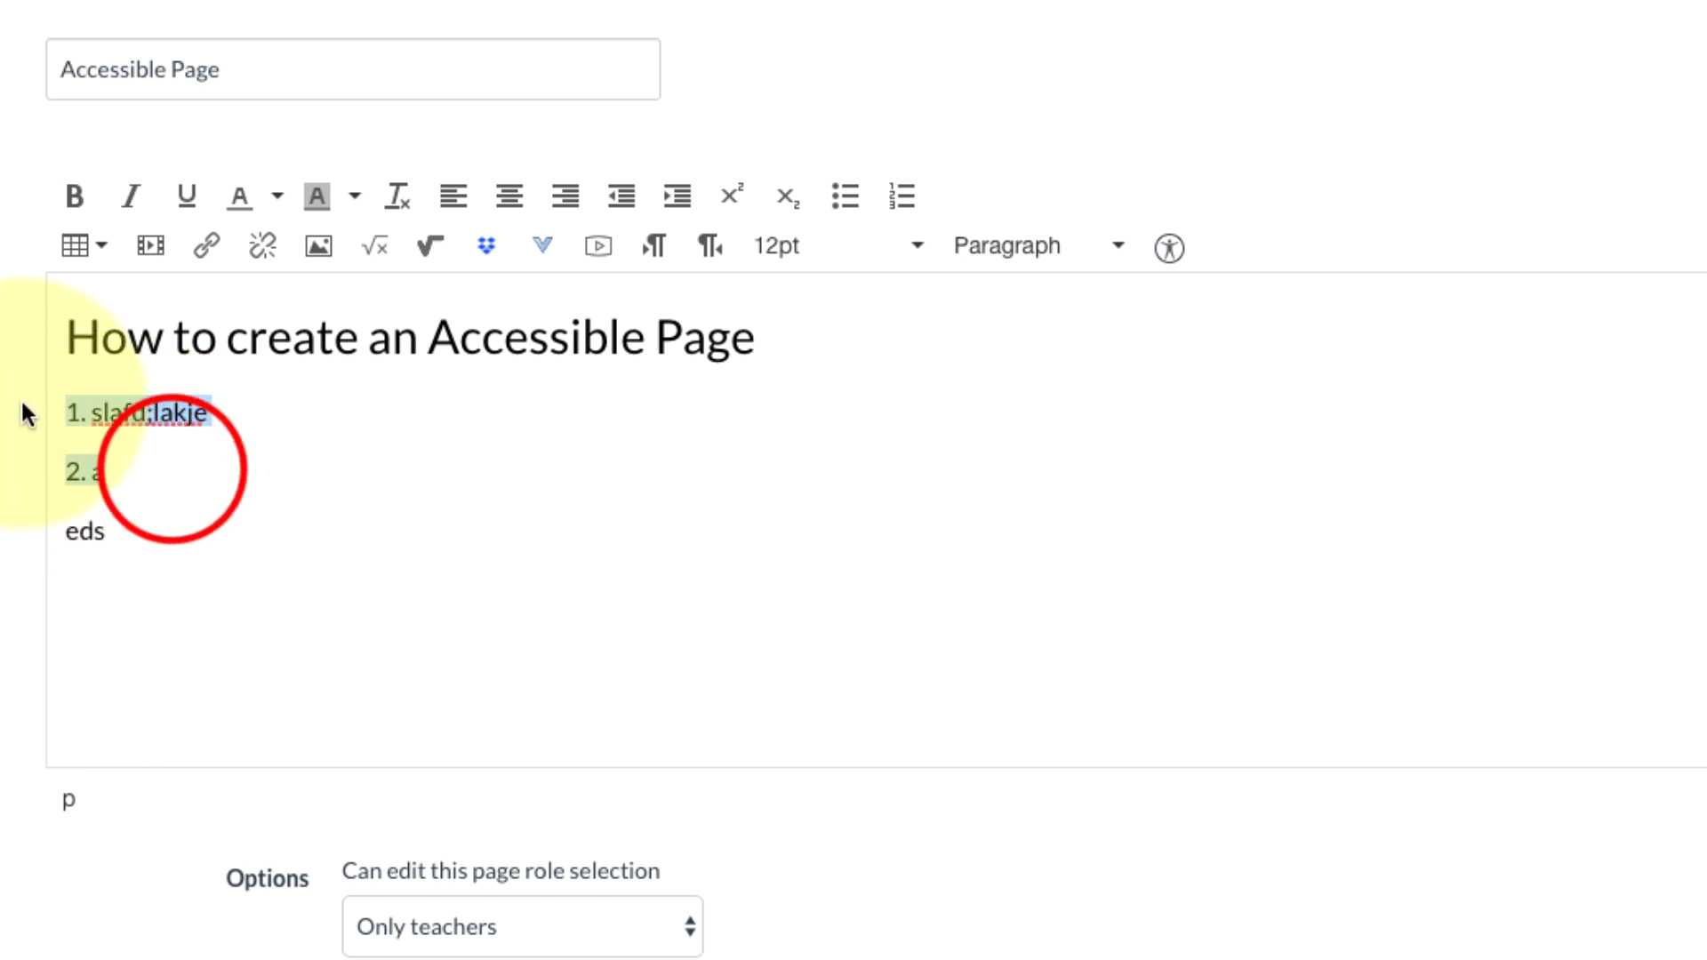
pyautogui.moveTo(109, 532); pyautogui.dragTo(47, 414)
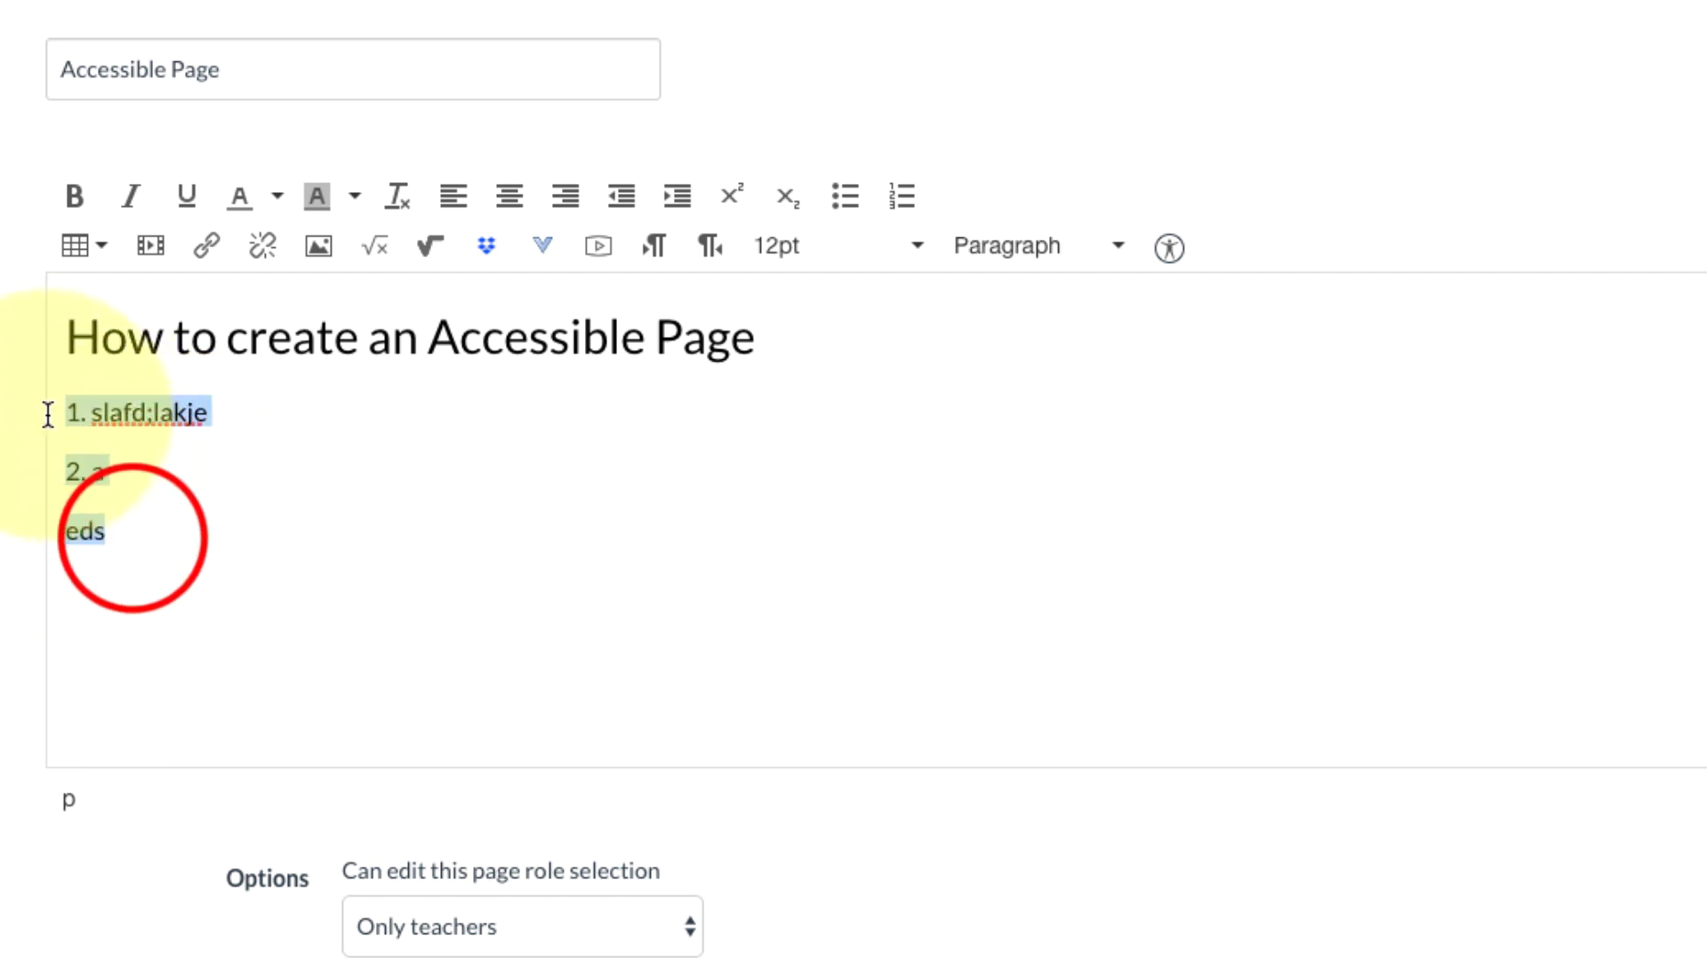
pyautogui.press('Delete')
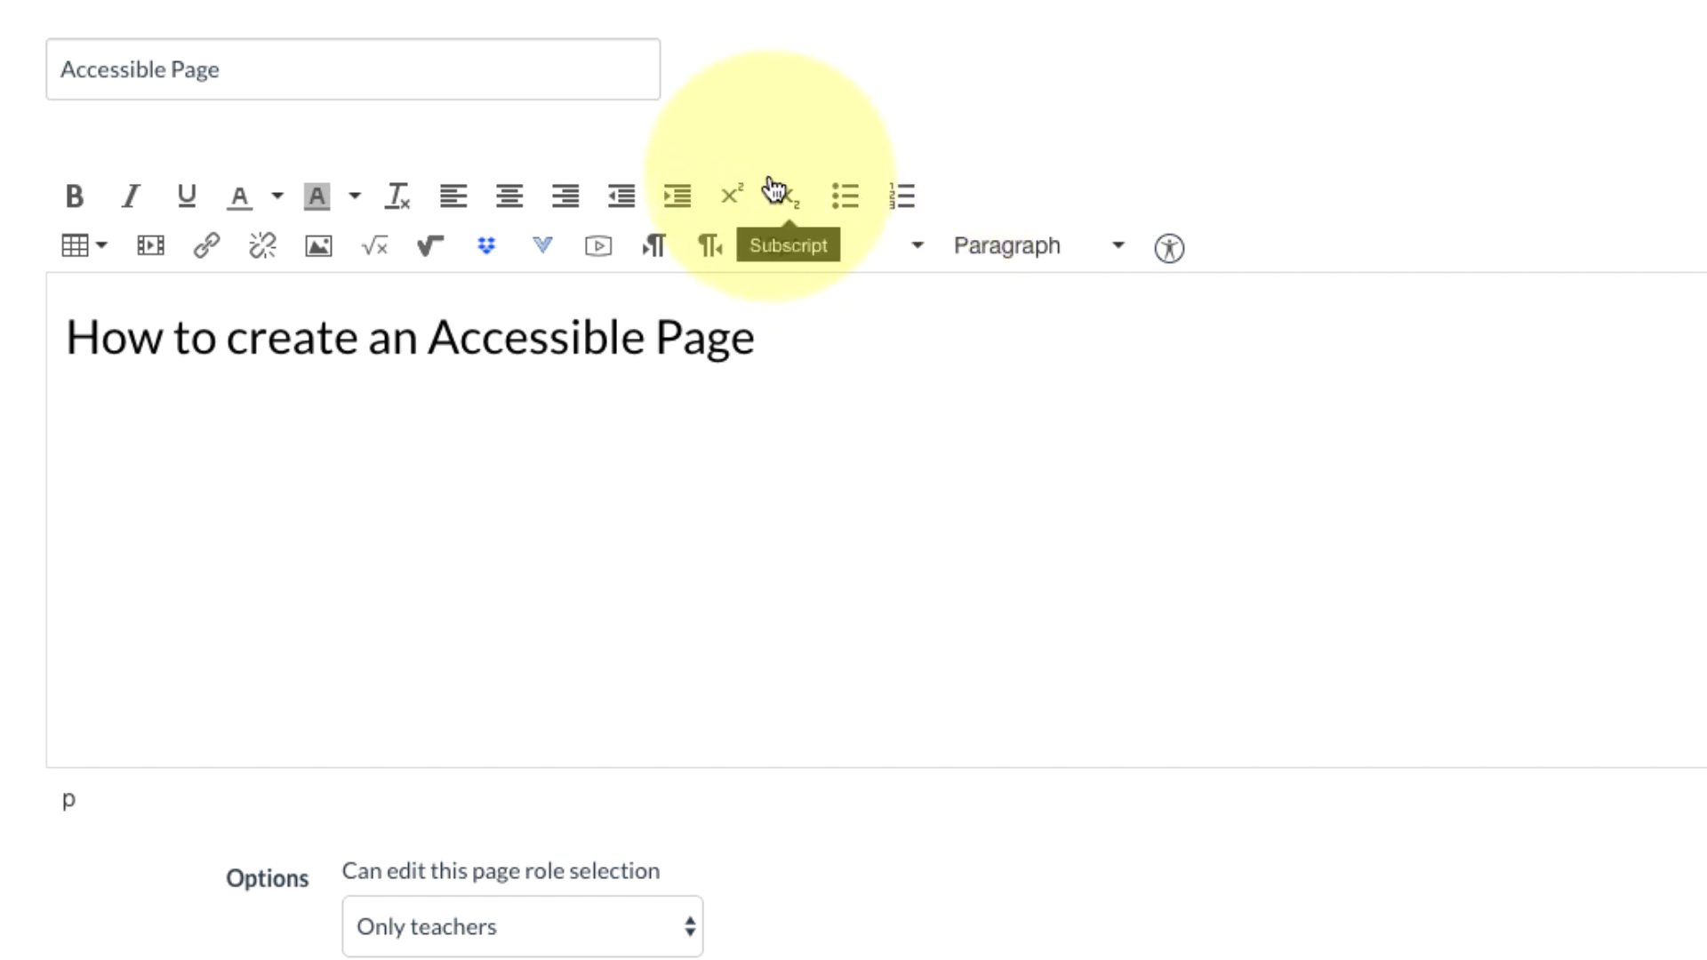
# Add numbered steps through 'Use the Accessibility checker', fix its spelling, then exit the list.
pyautogui.click(908, 200)
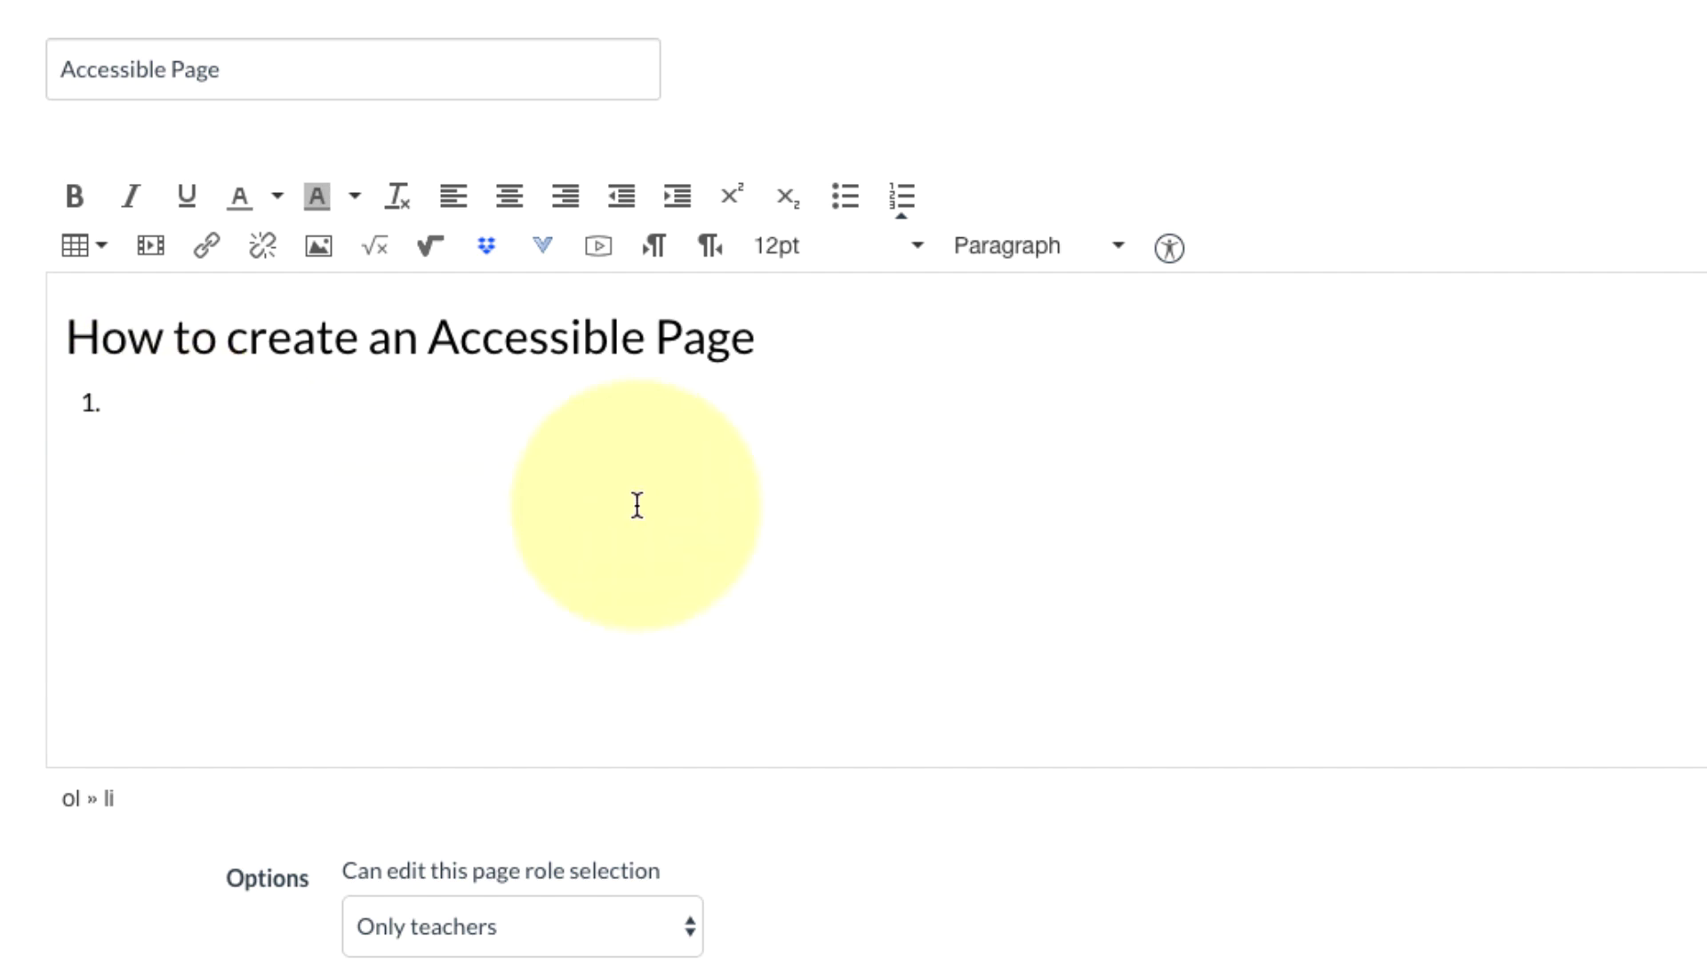
pyautogui.write('Go to Pages')
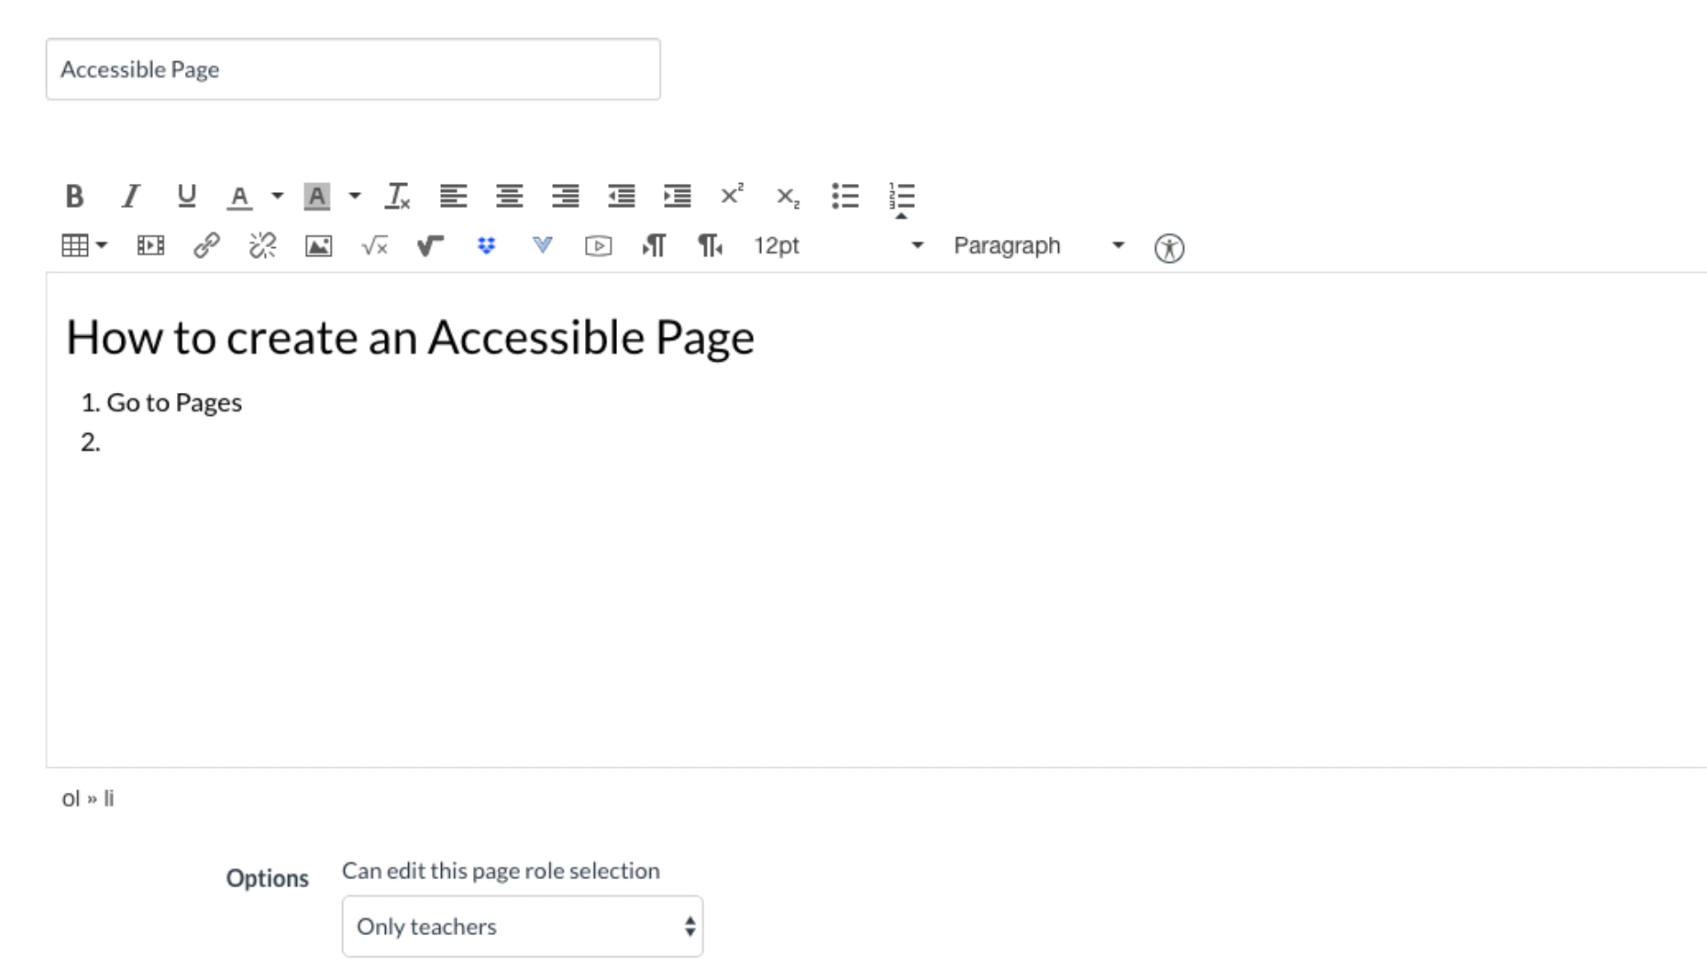
pyautogui.write('Click +Pa')
pyautogui.write('ge')
pyautogui.press('Return')
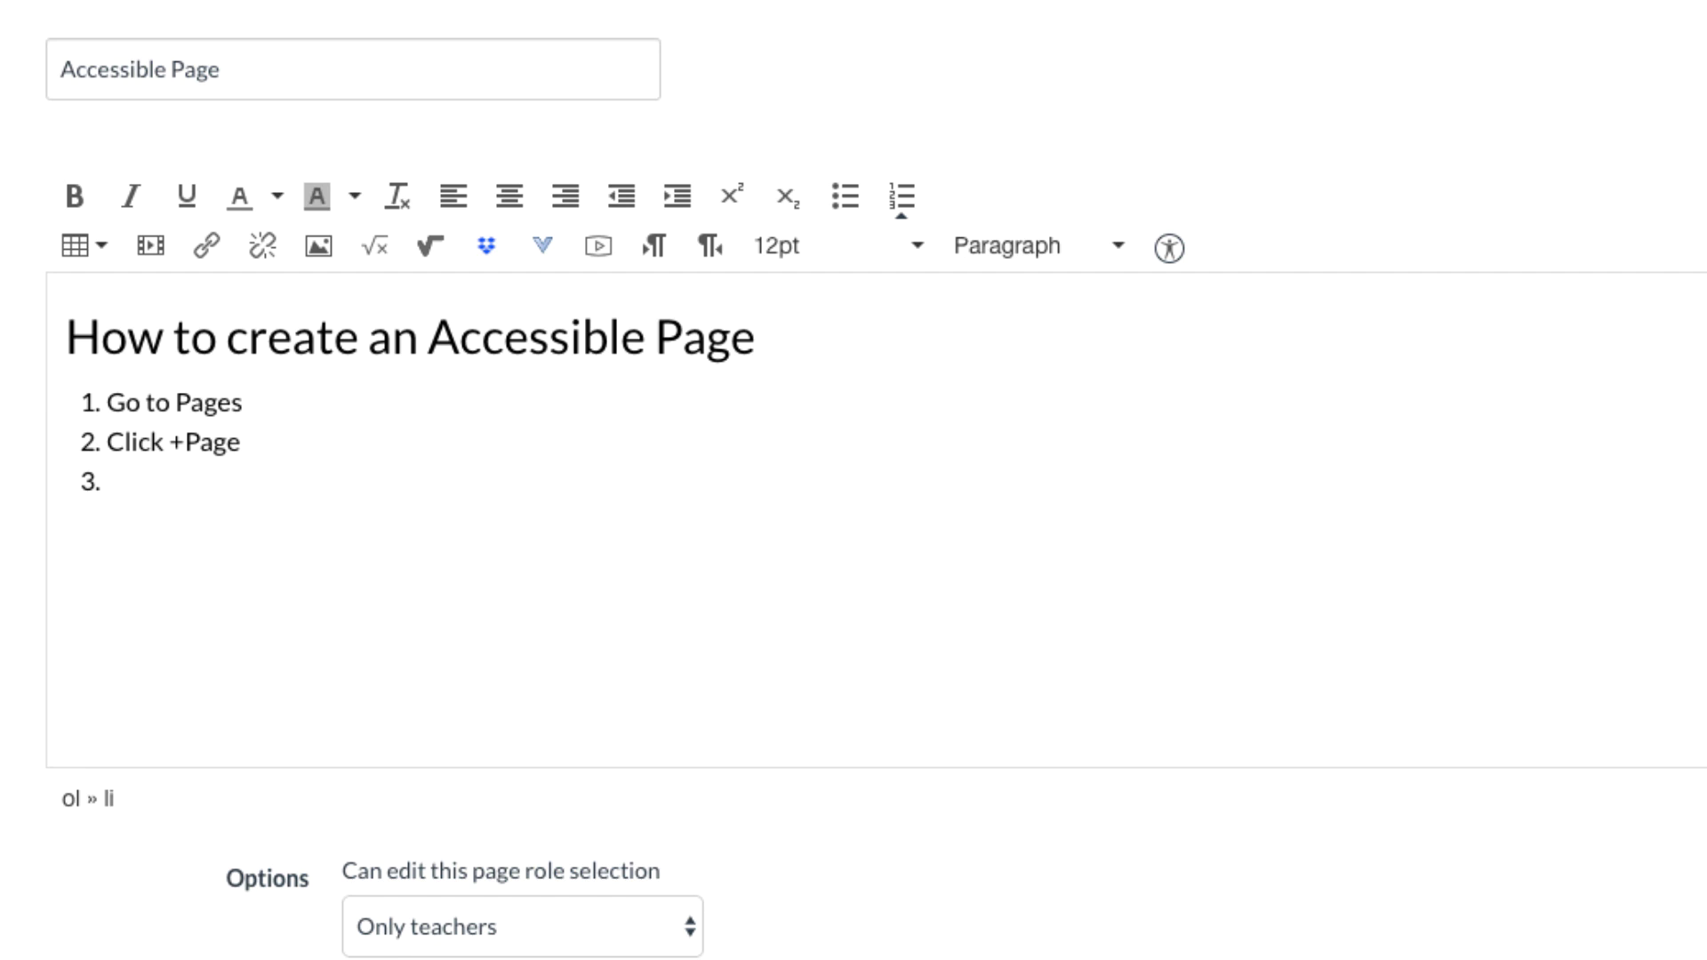
pyautogui.write('Edit Page')
pyautogui.write('and addd')
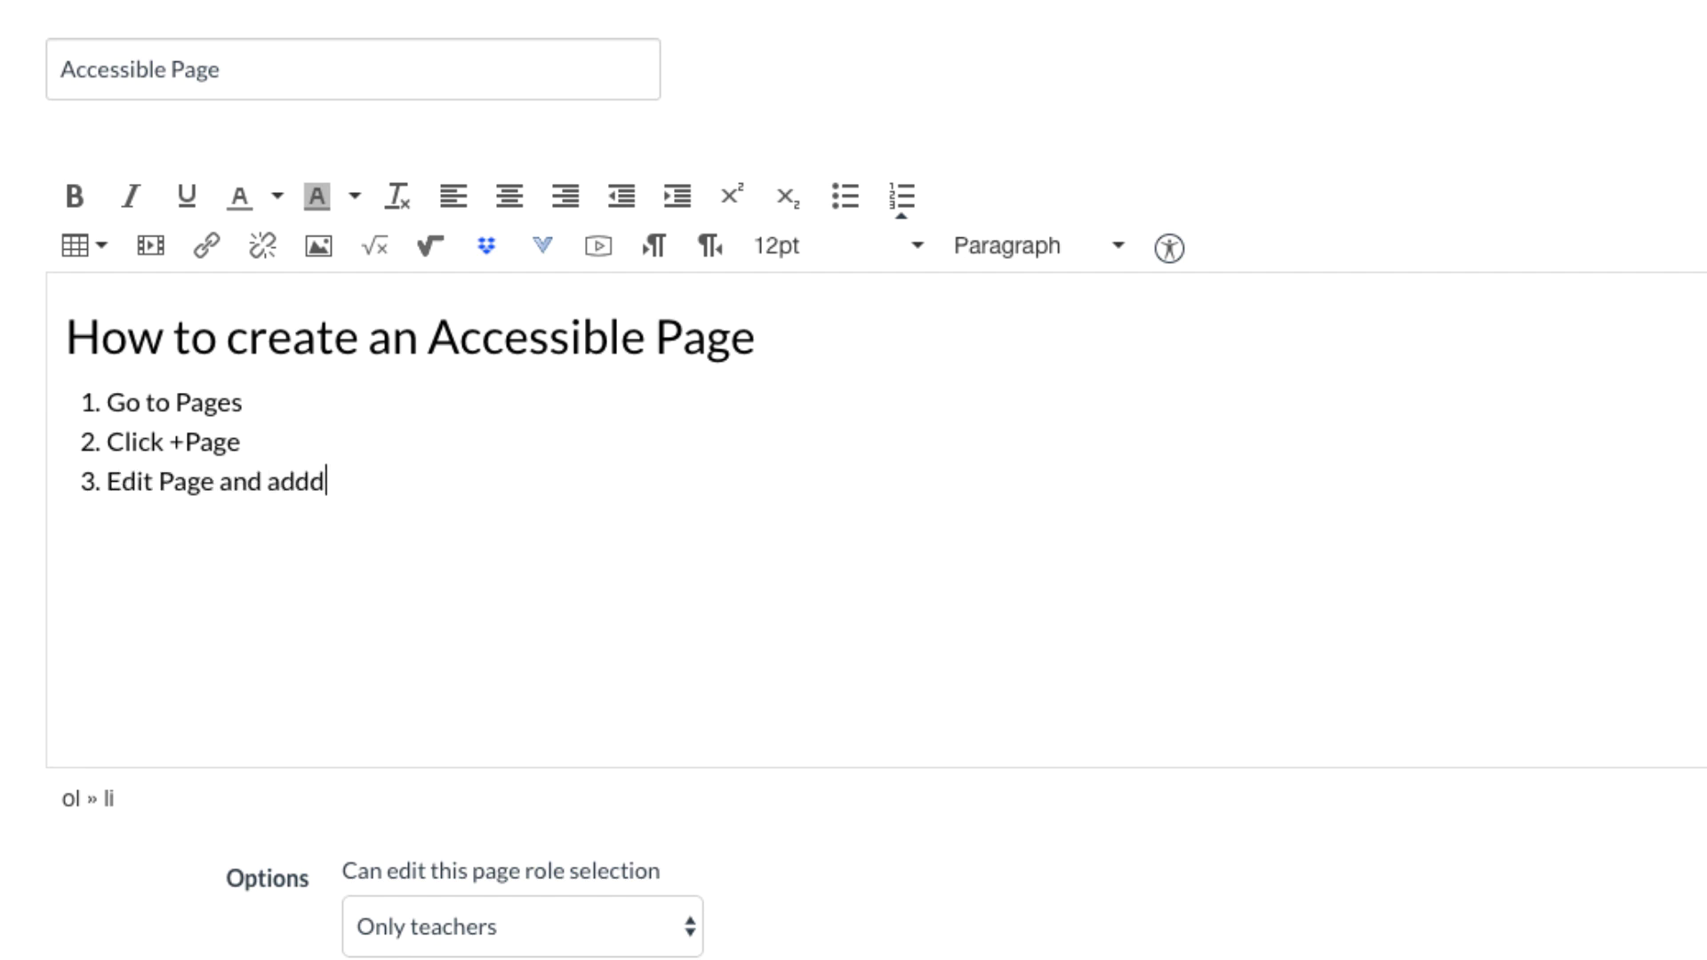
pyautogui.press('BackSpace')
pyautogui.write(' Headers')
pyautogui.press('Return')
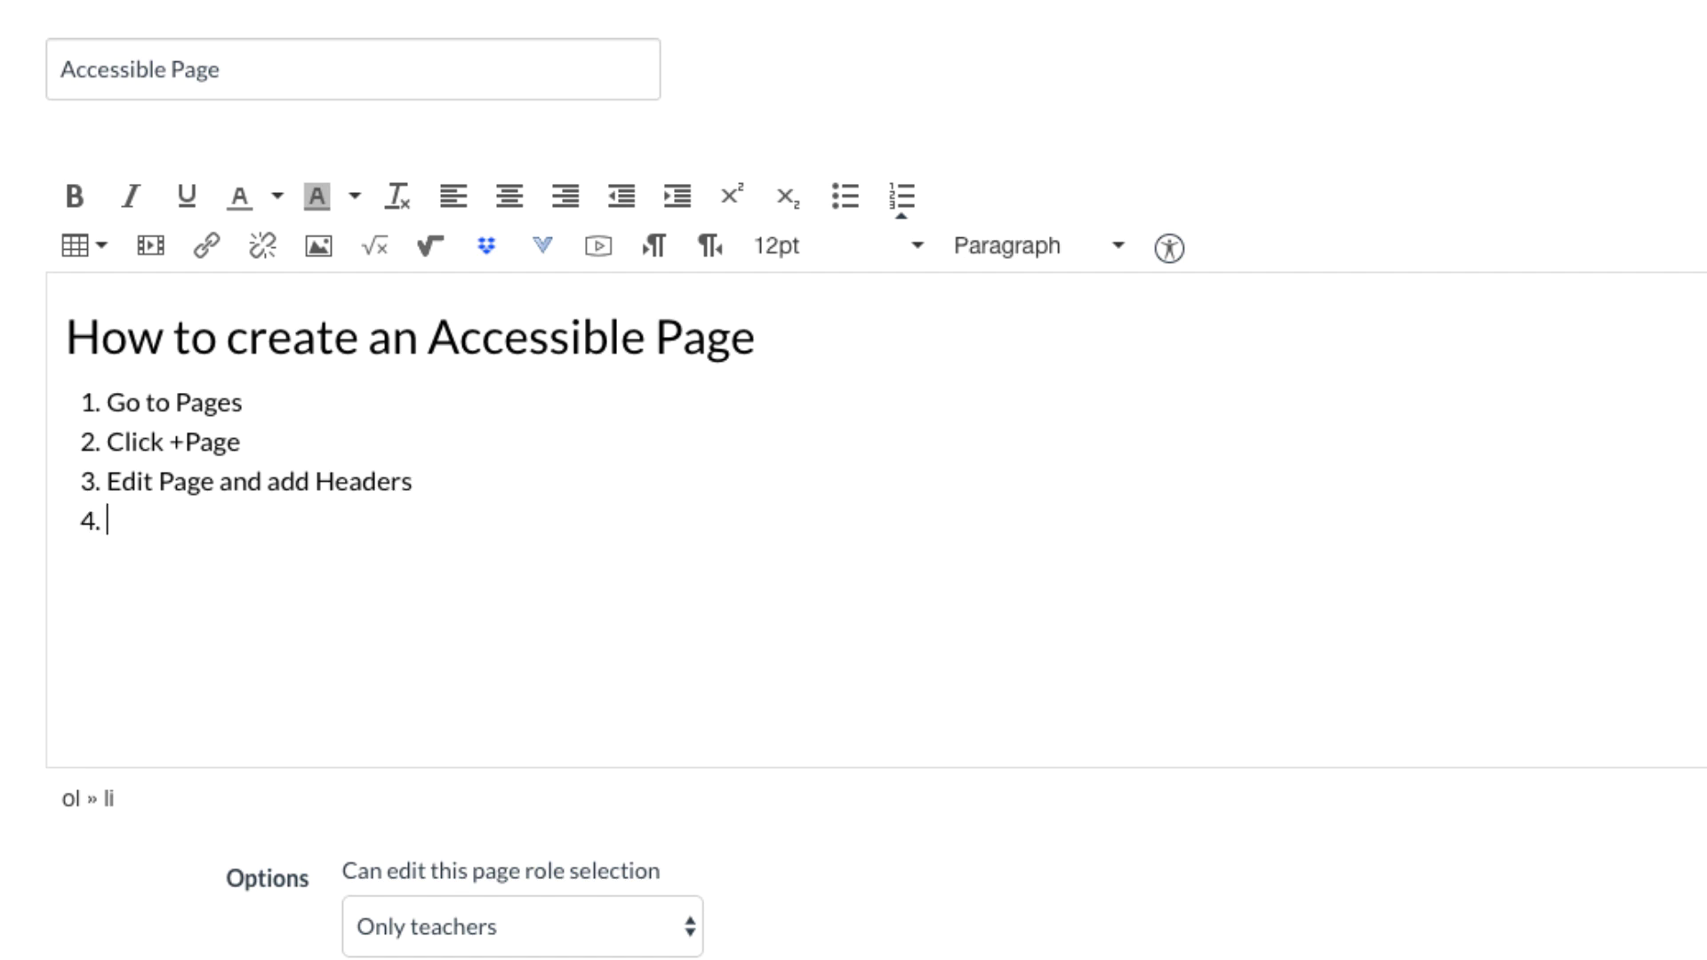
pyautogui.write('Use')
pyautogui.write(' the Accessibi')
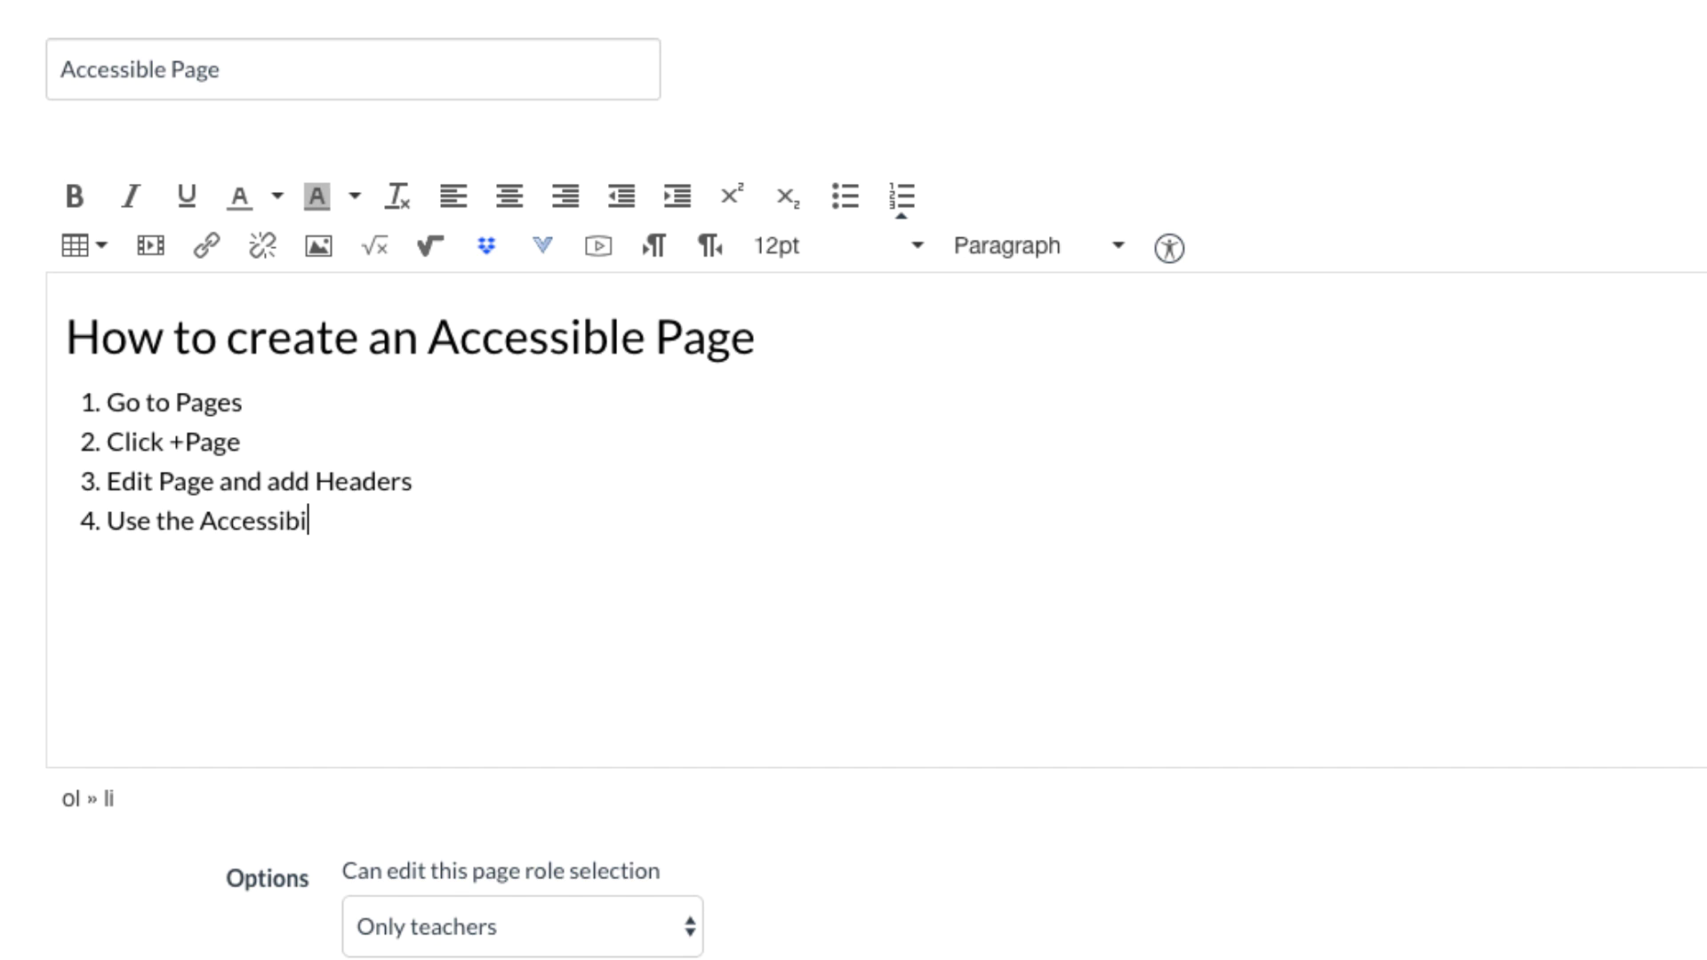
pyautogui.write('lty check')
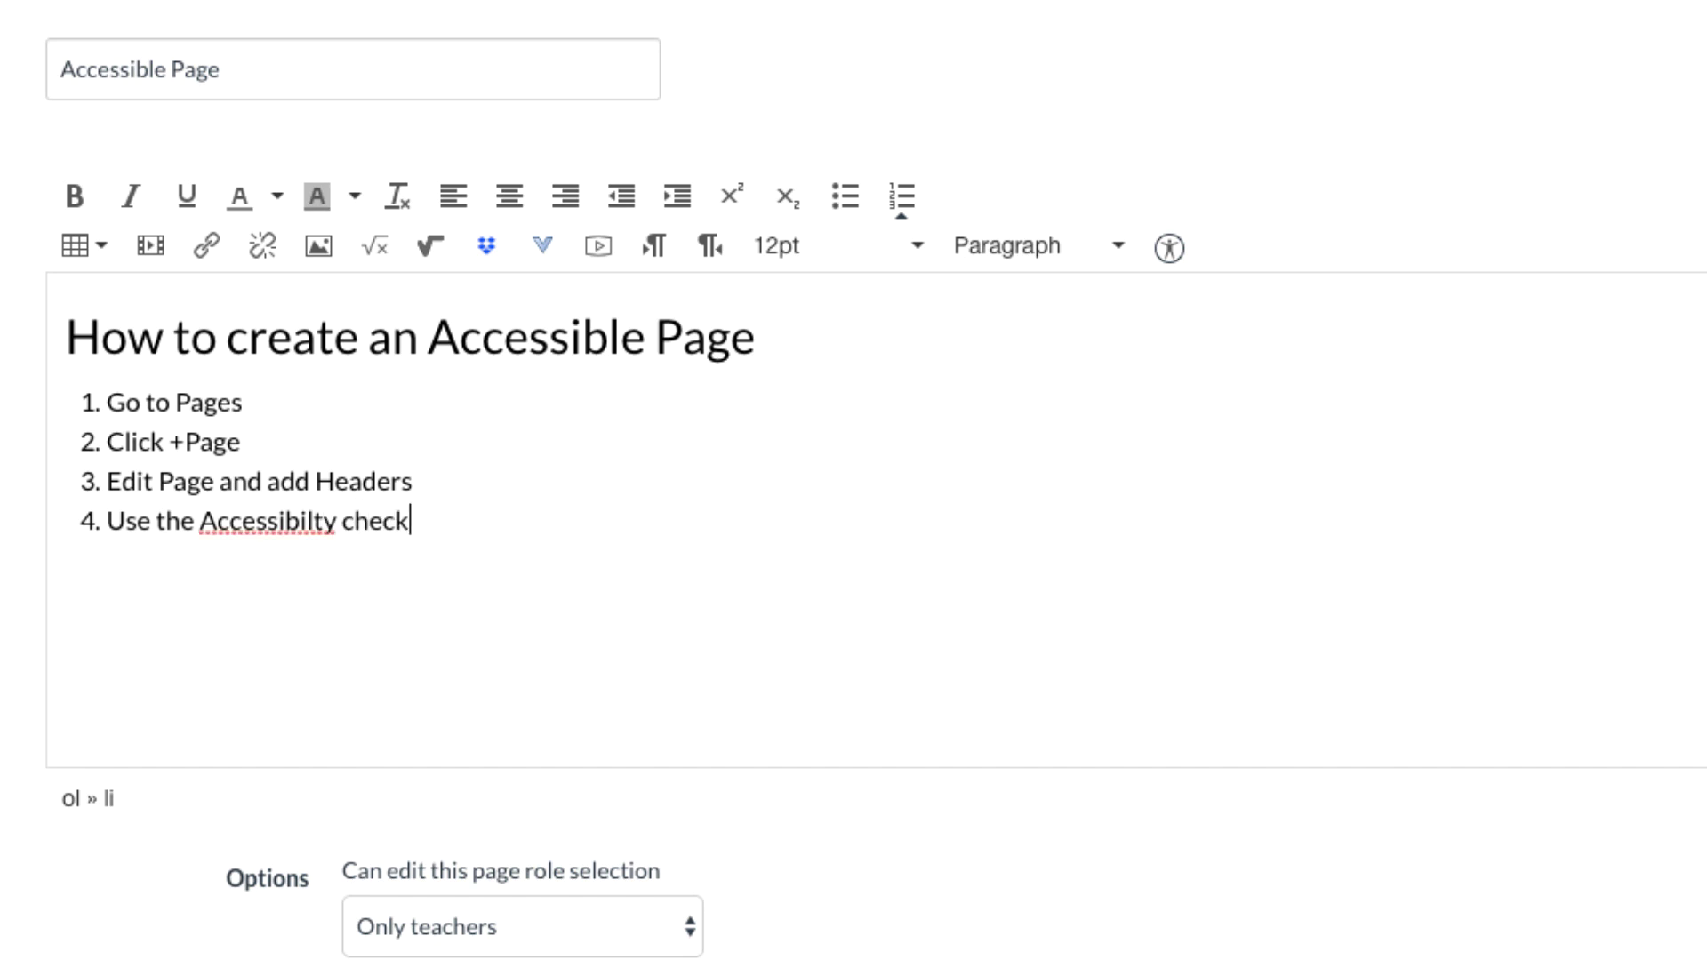
pyautogui.write('er')
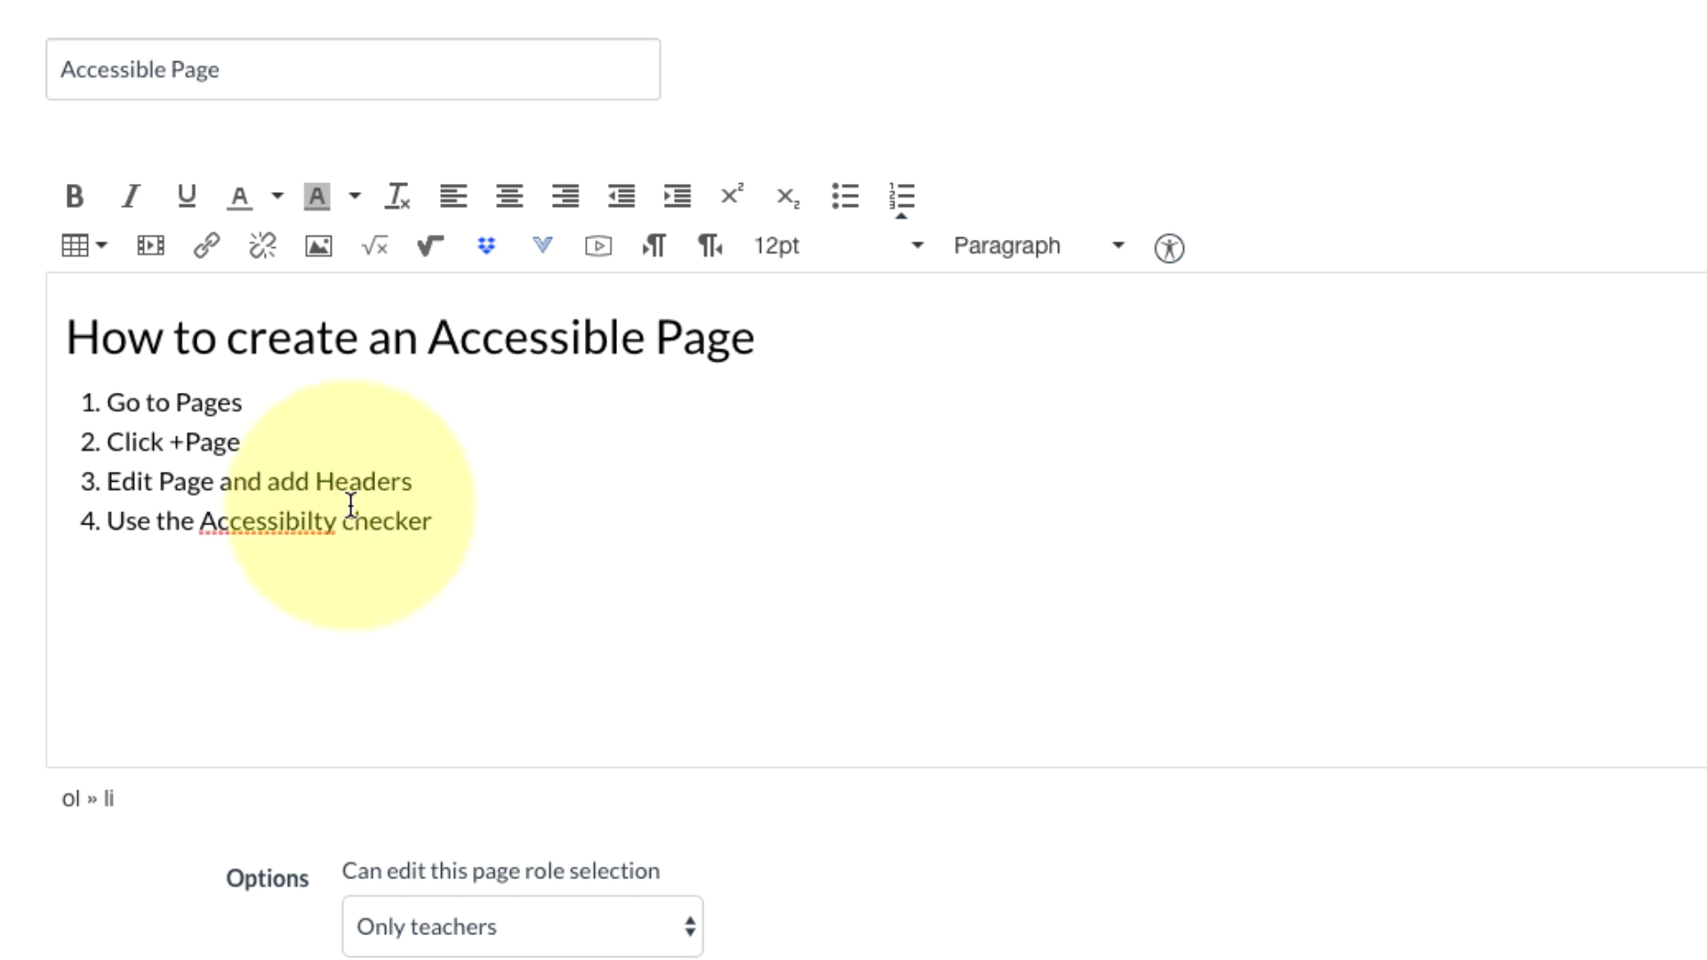
pyautogui.rightClick(293, 523)
pyautogui.click(370, 541)
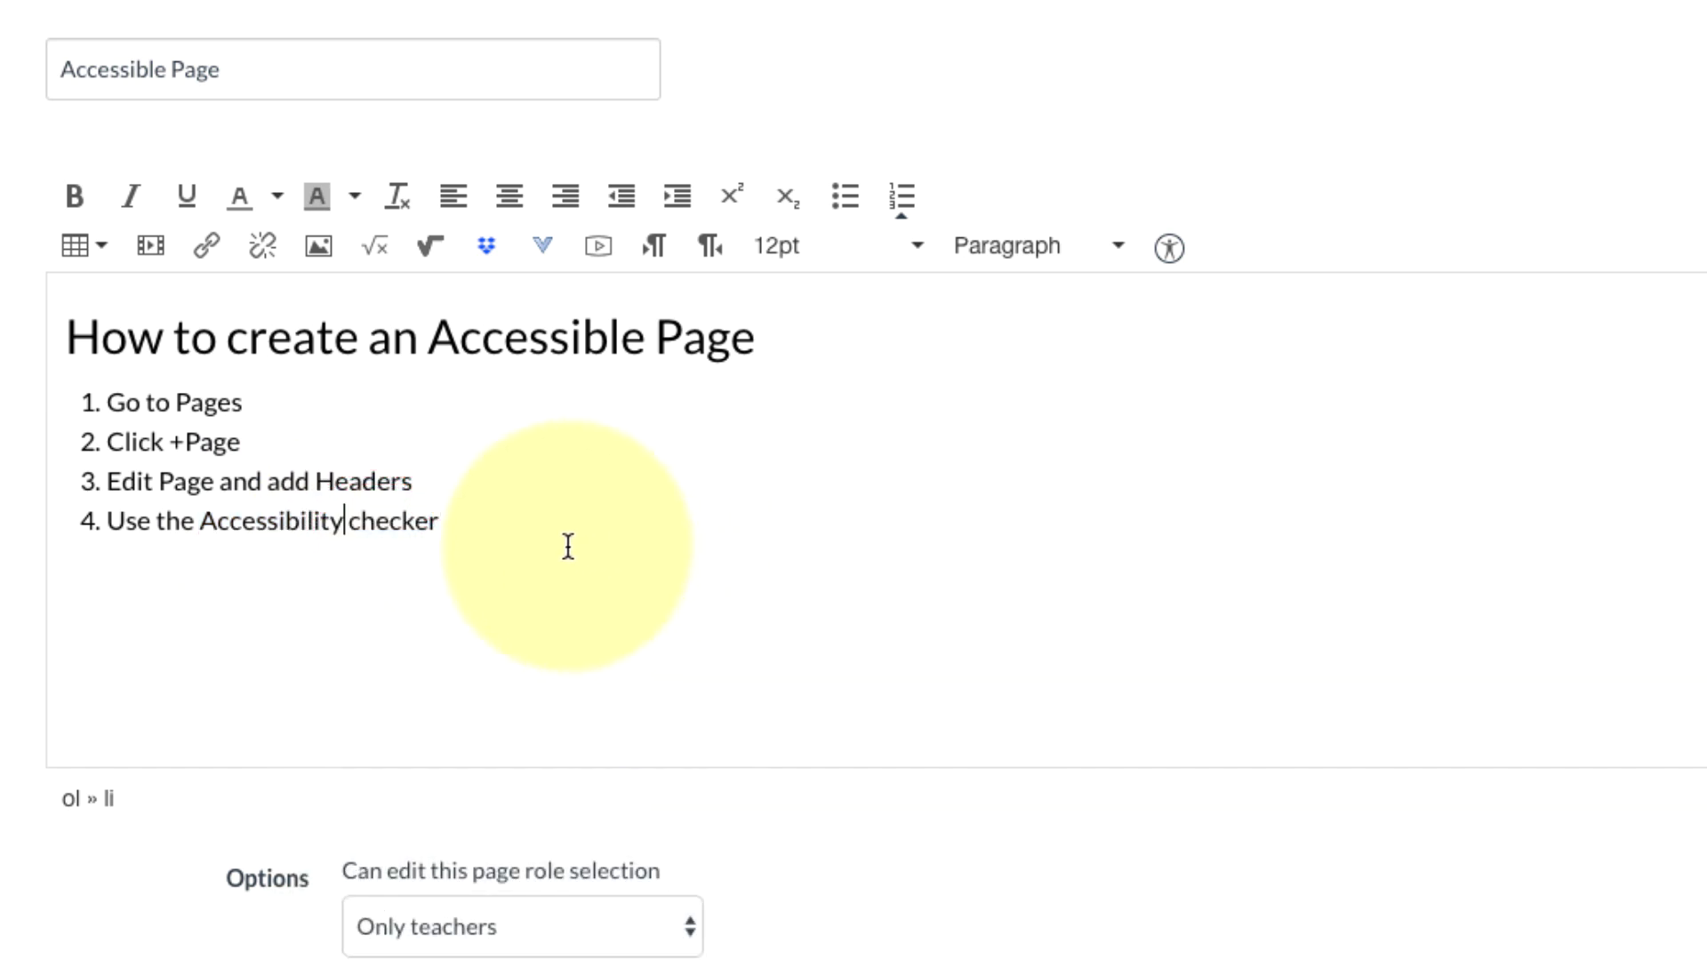
pyautogui.click(495, 521)
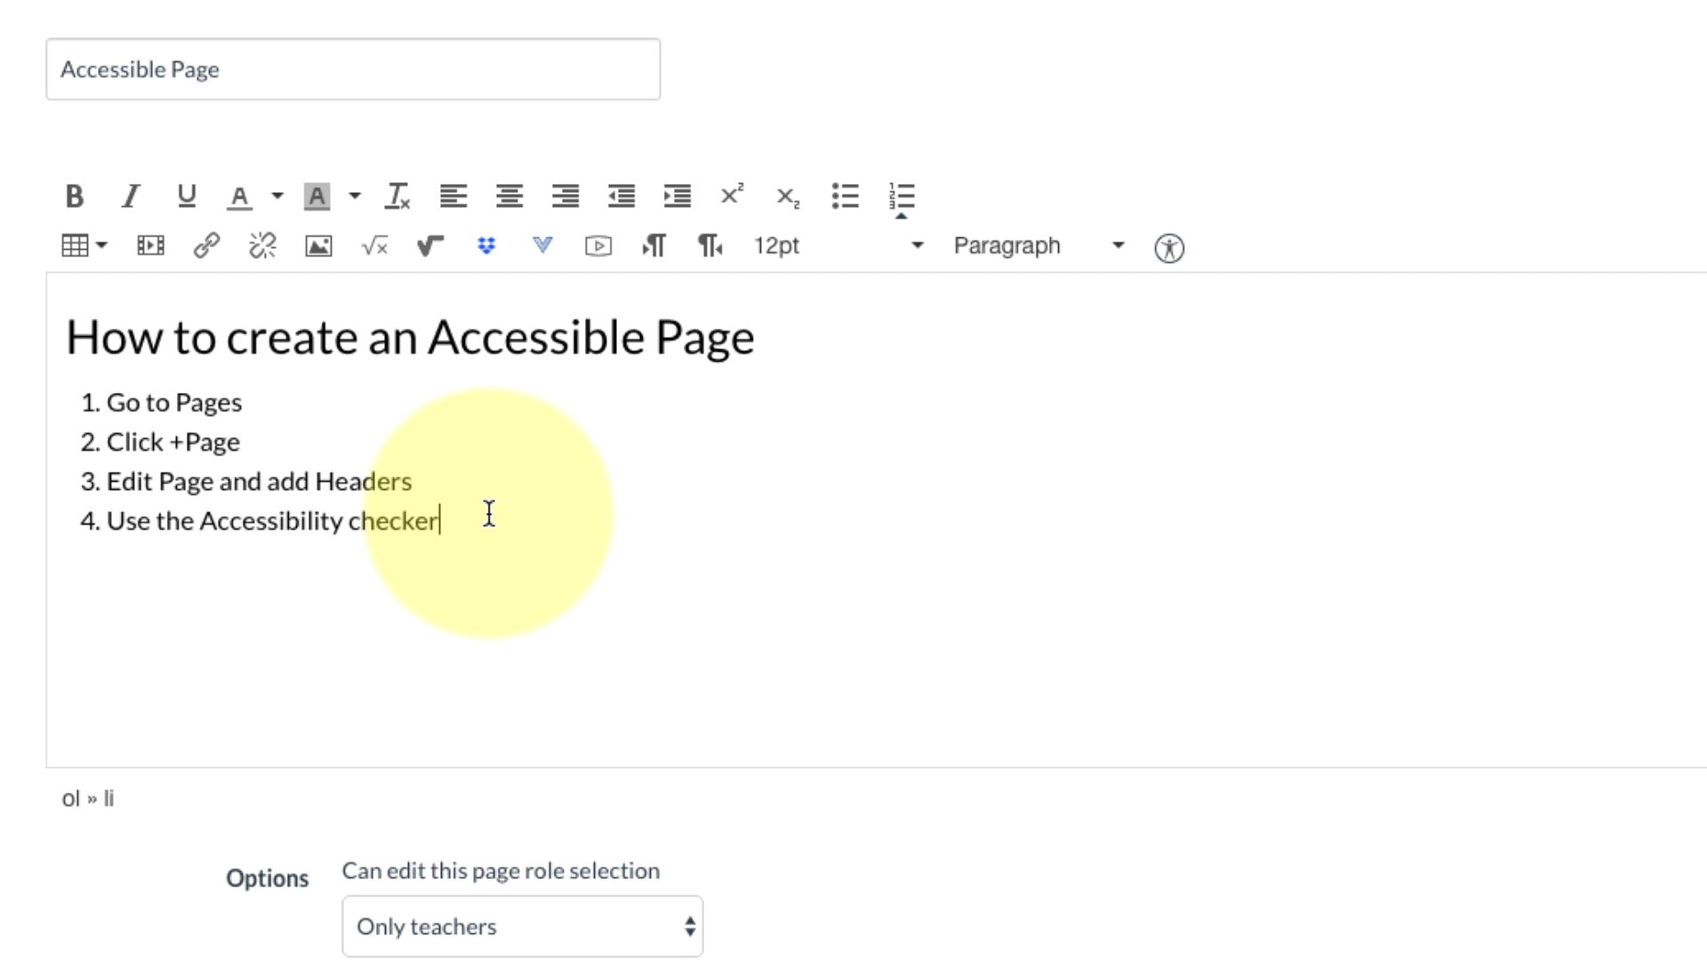
pyautogui.press('Return')
pyautogui.press('Return')
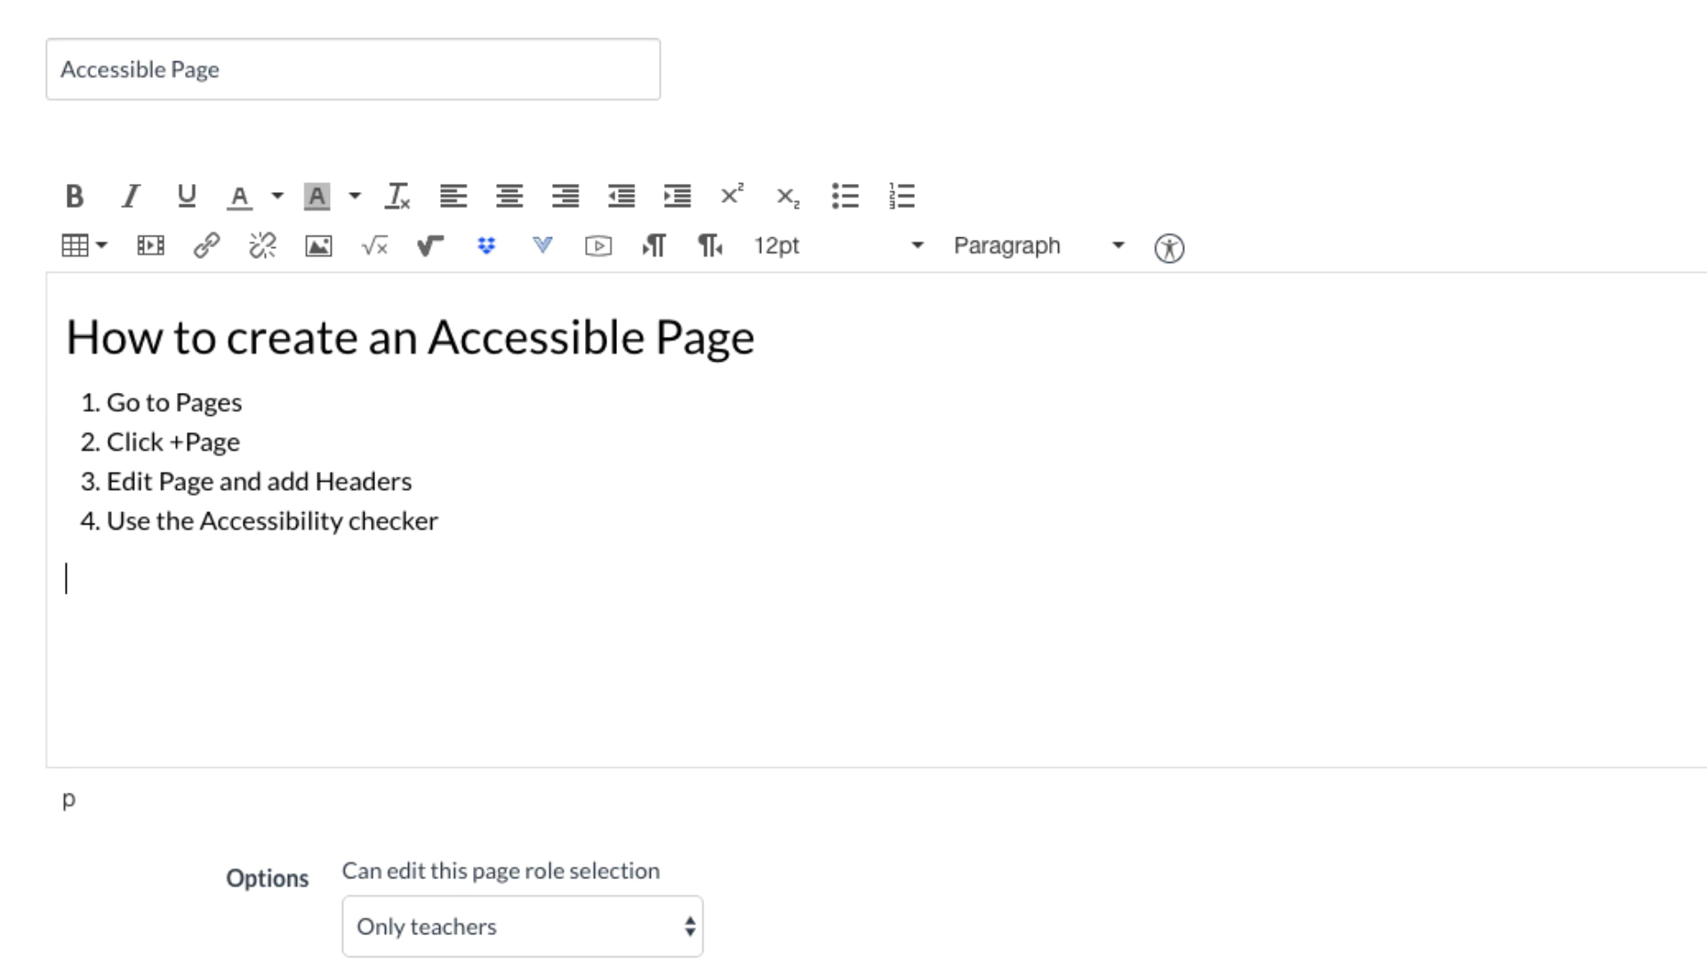
pyautogui.write('How to cr')
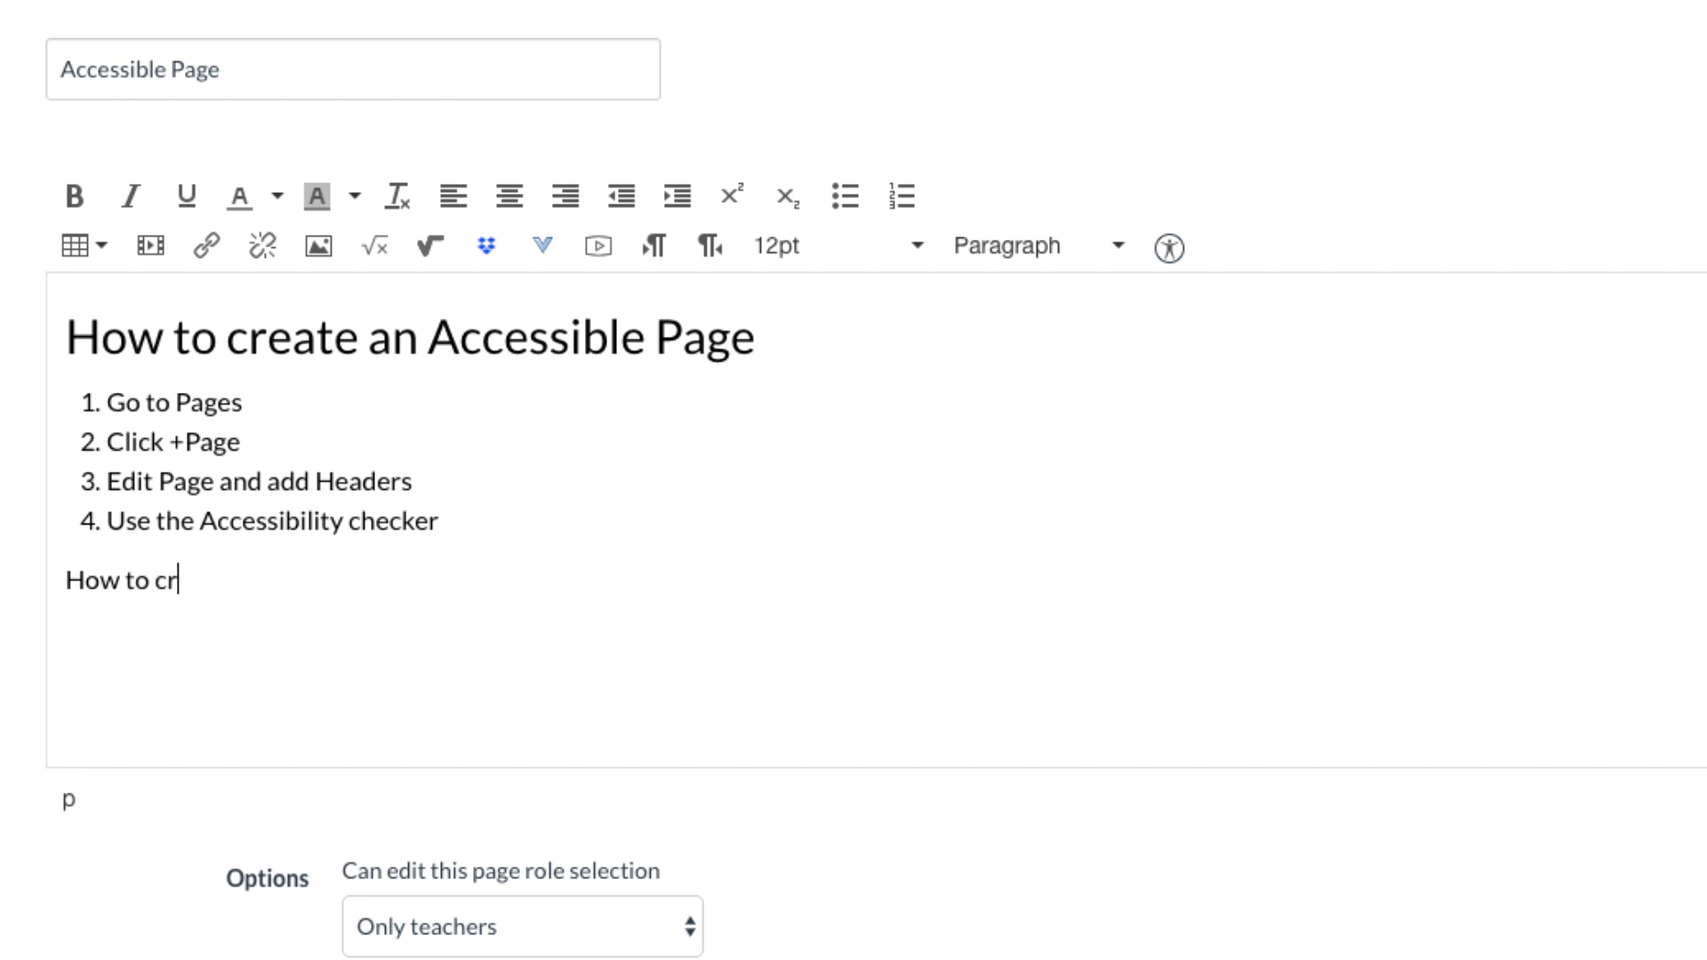
pyautogui.write('eate and')
# Format the line 'How to create an Accessible Video' below the list as Header 2.
pyautogui.press('BackSpace')
pyautogui.write('Accessibl')
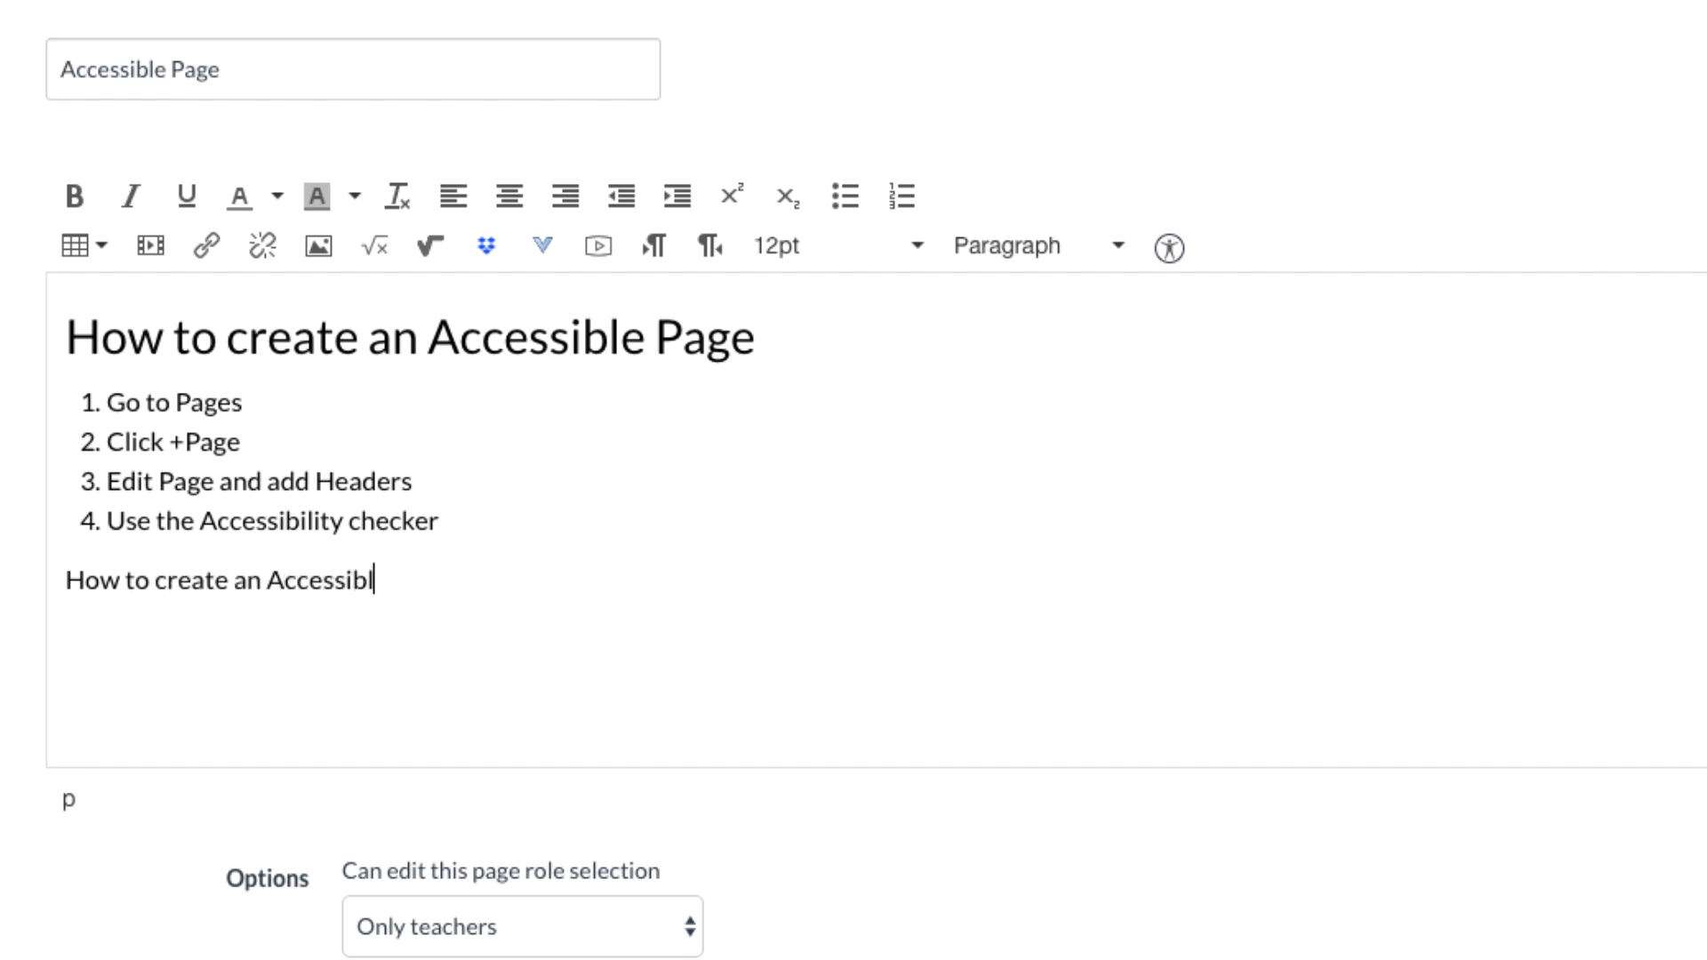
pyautogui.write('e Video')
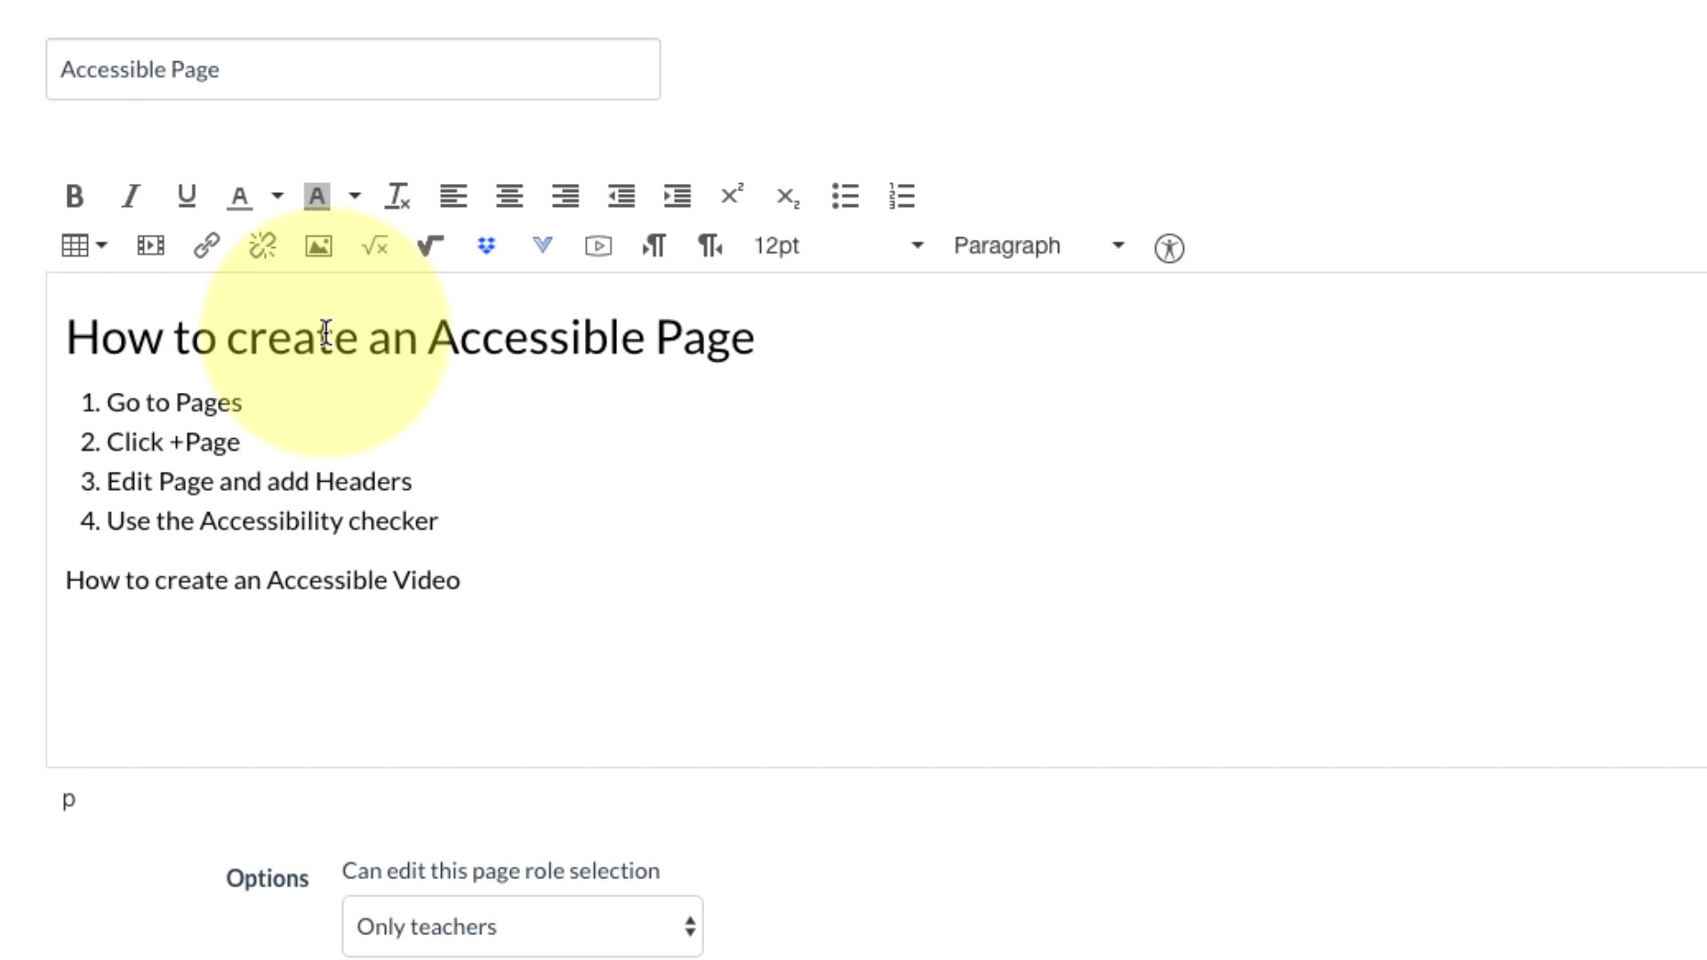
pyautogui.click(265, 350)
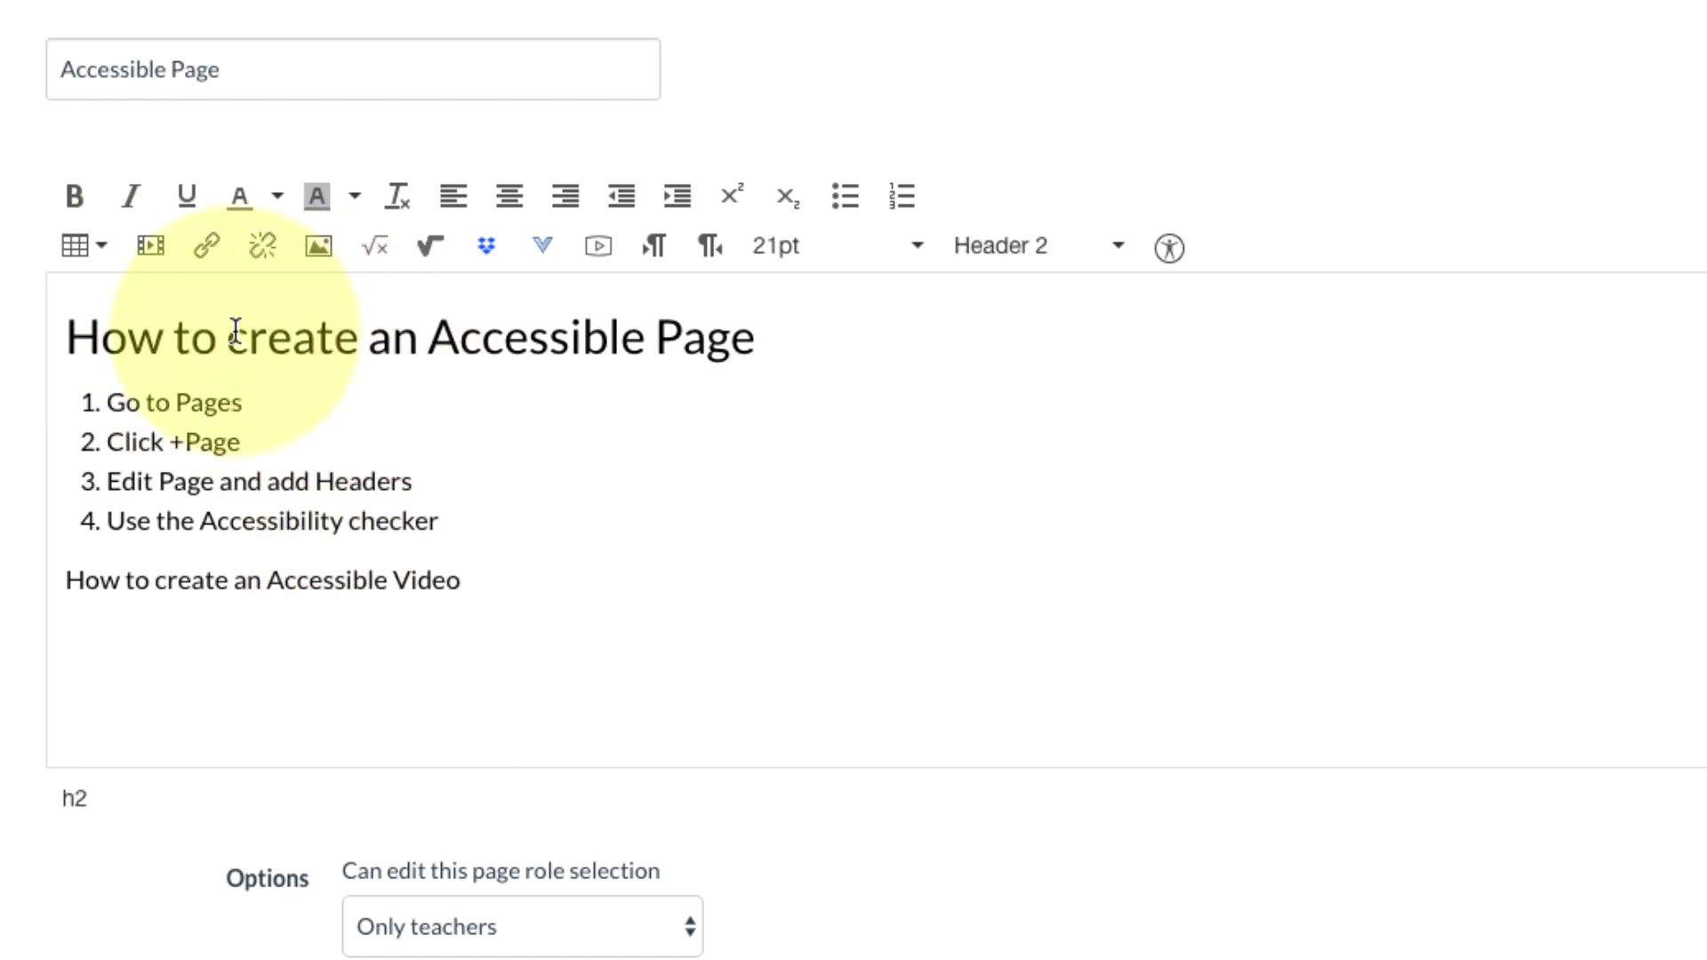
pyautogui.moveTo(461, 580); pyautogui.dragTo(57, 584)
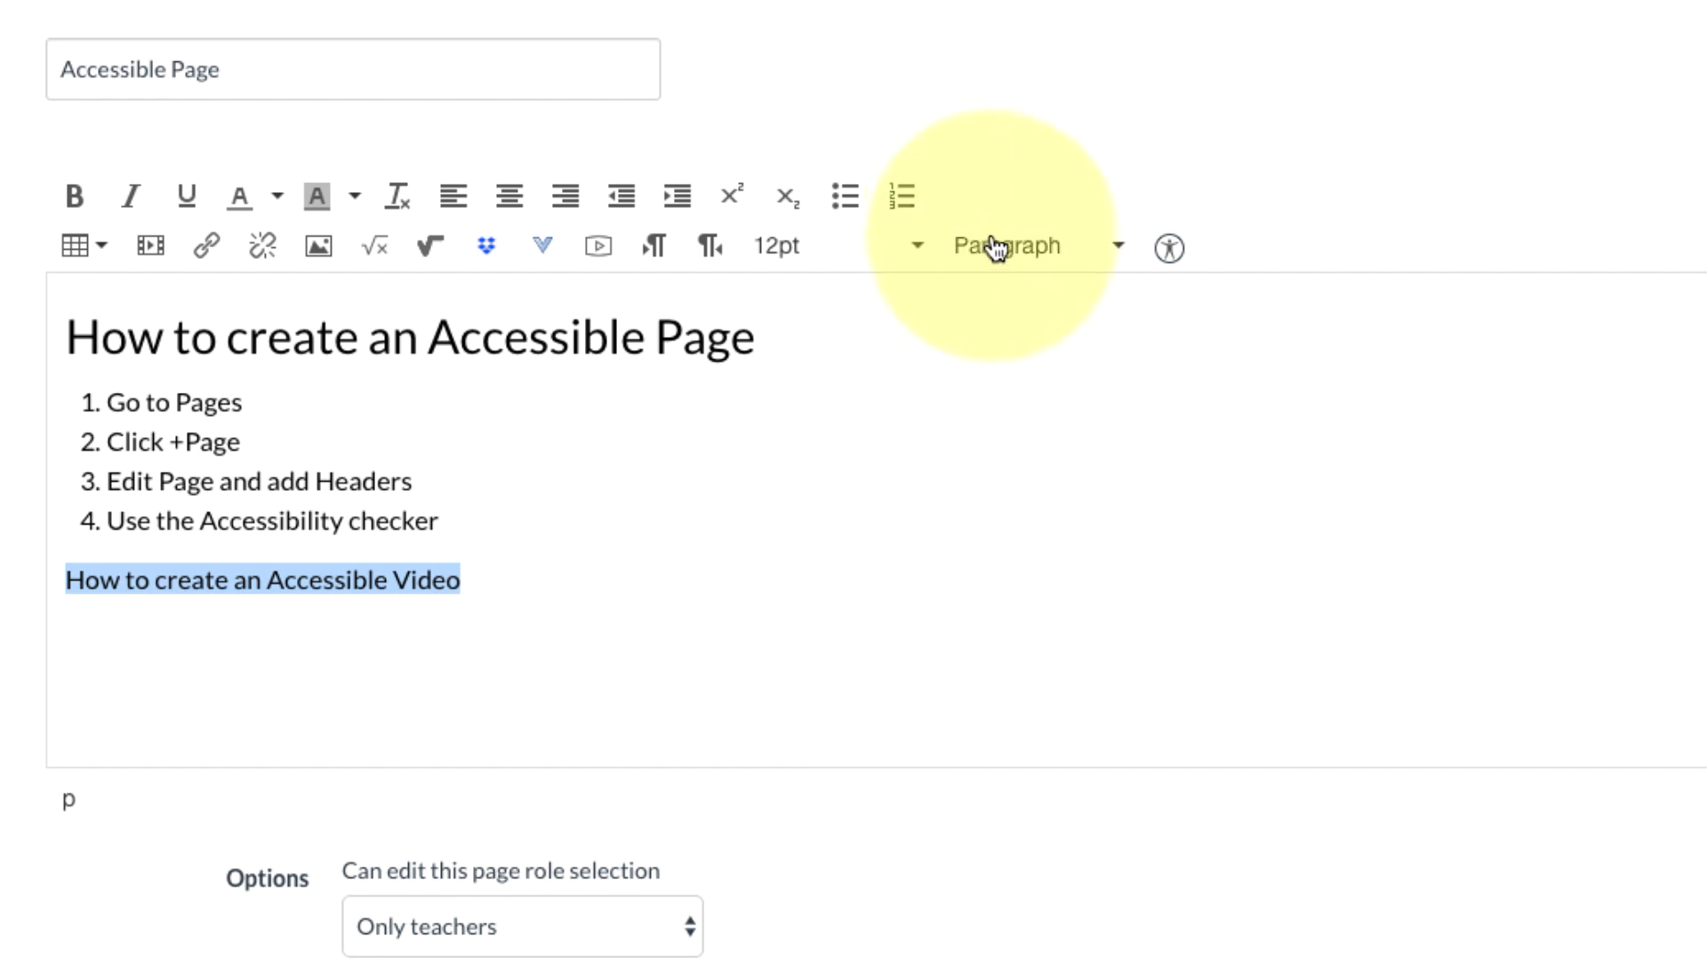
pyautogui.click(1038, 246)
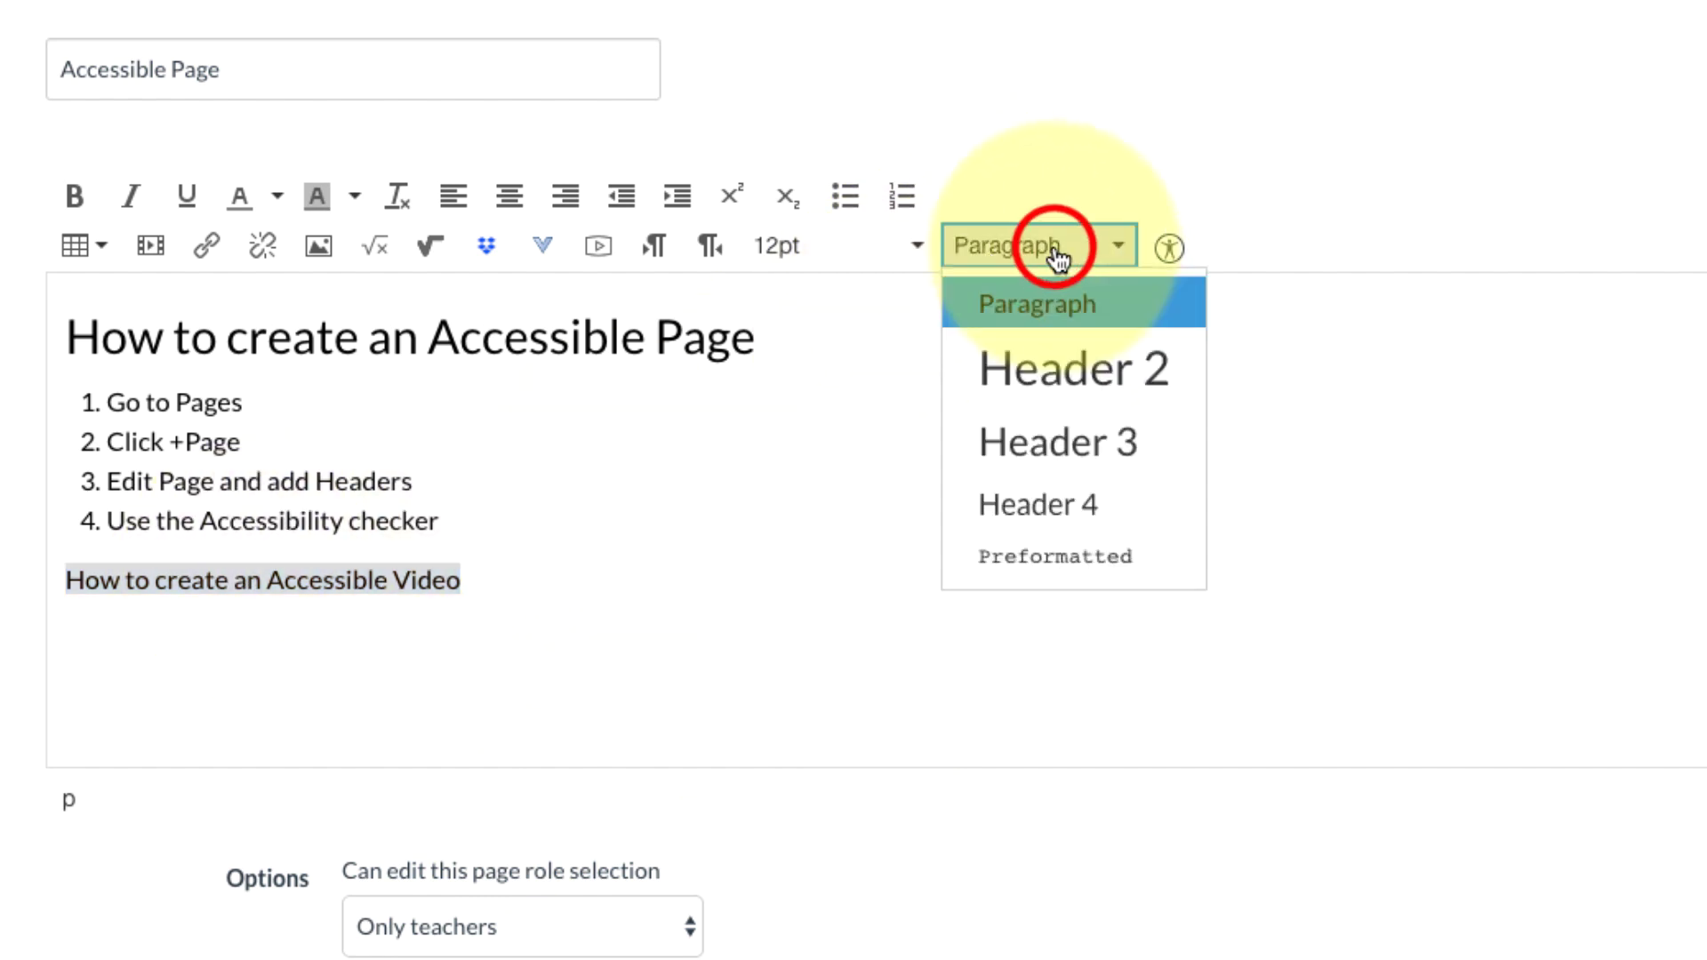
pyautogui.click(1063, 372)
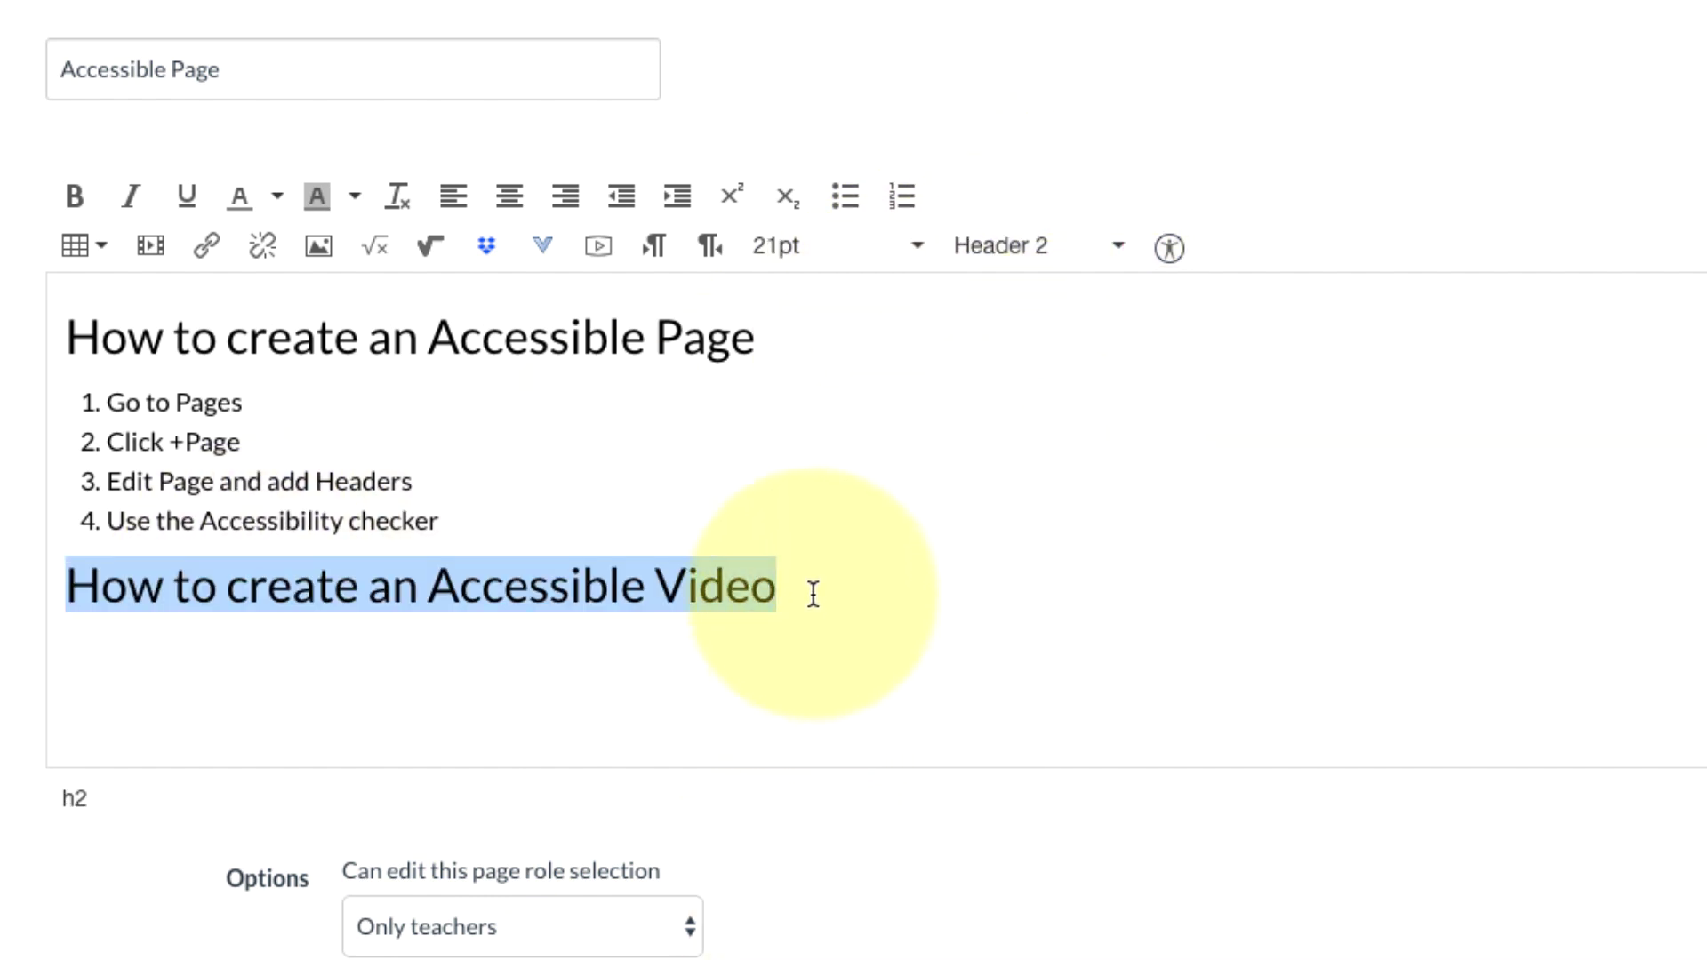
pyautogui.click(808, 587)
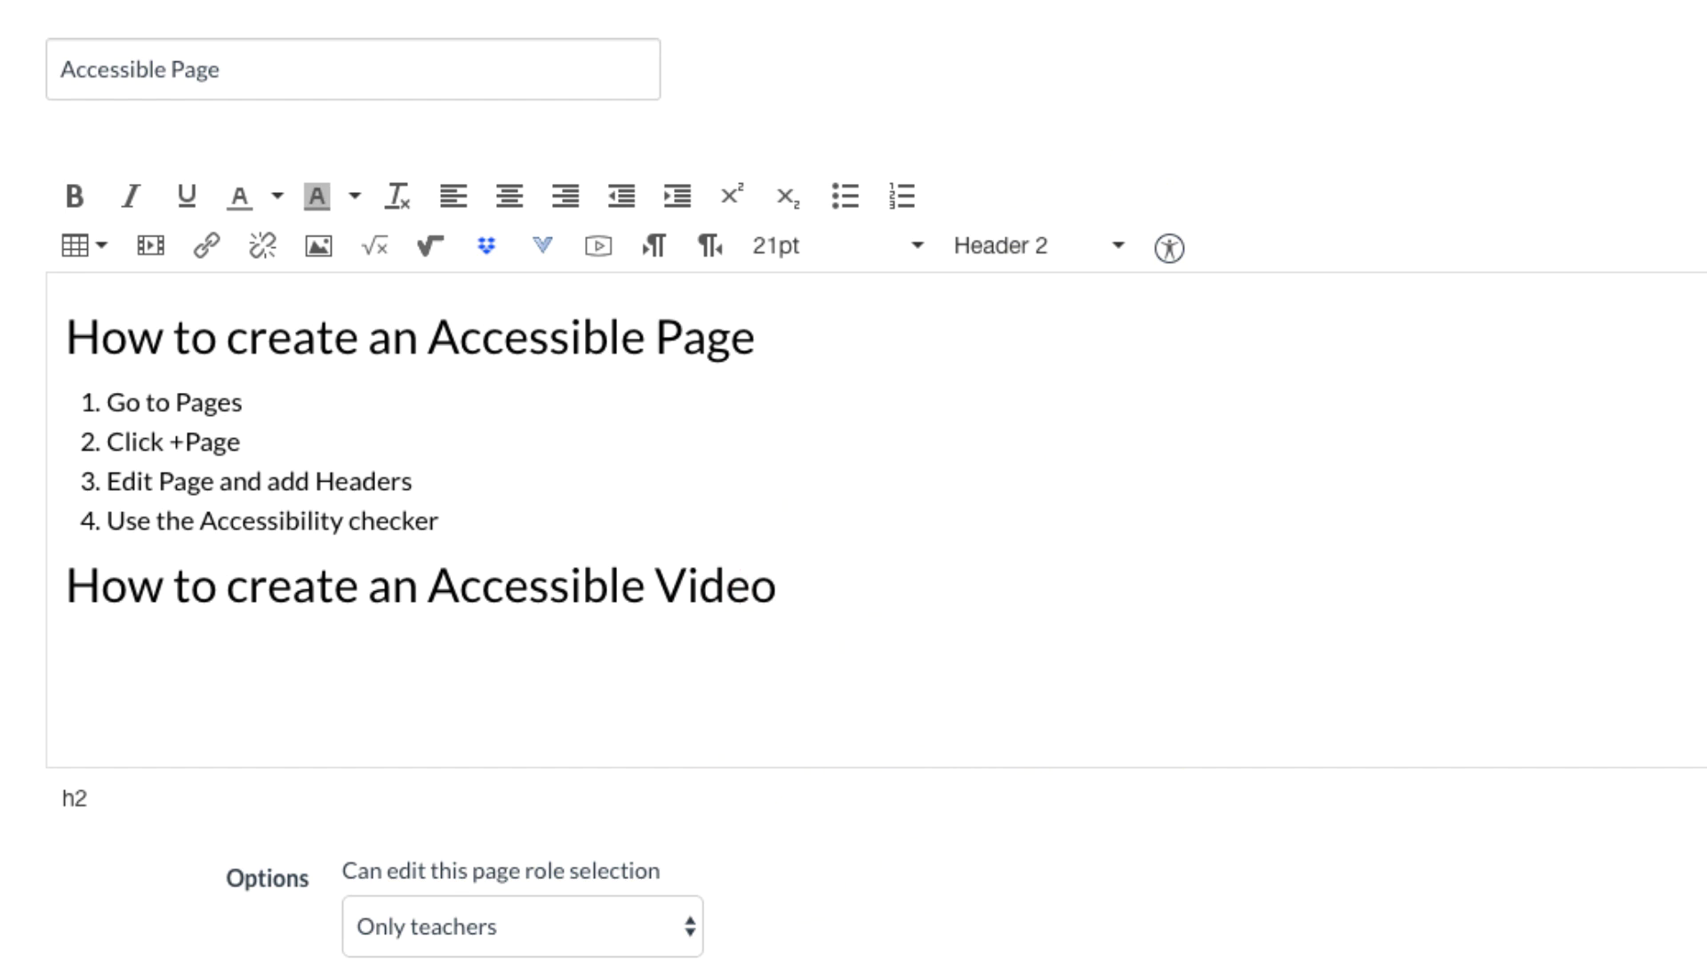
pyautogui.press('Return')
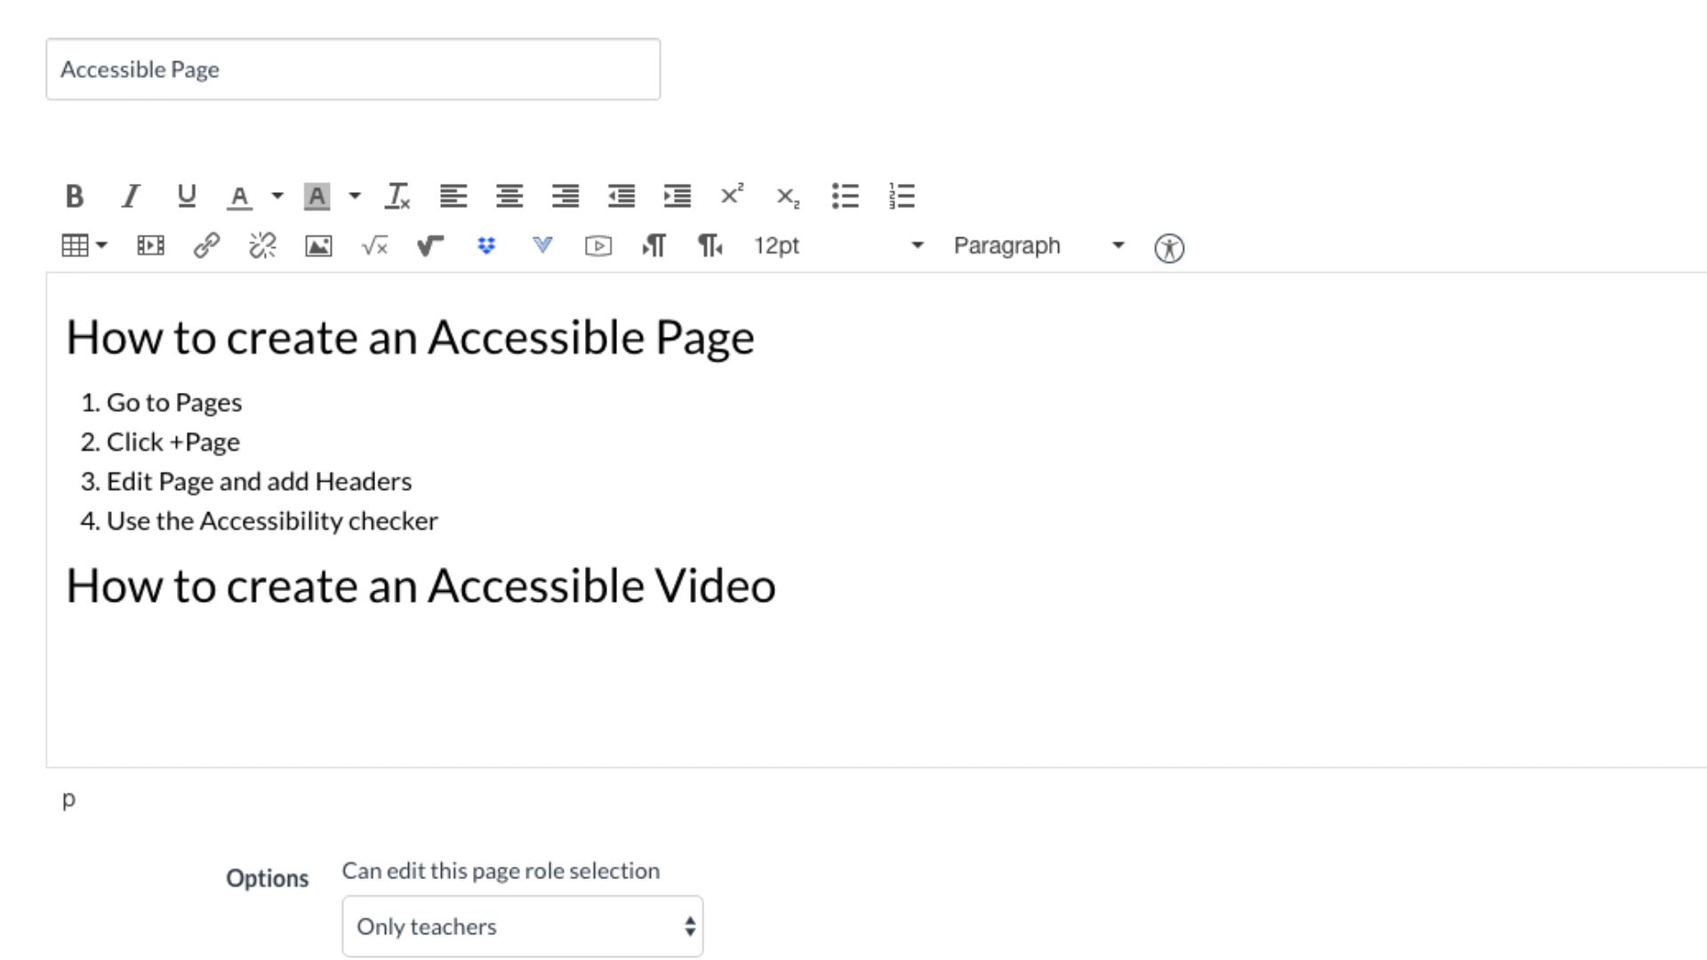
pyautogui.write('Cap')
pyautogui.write('tioning U')
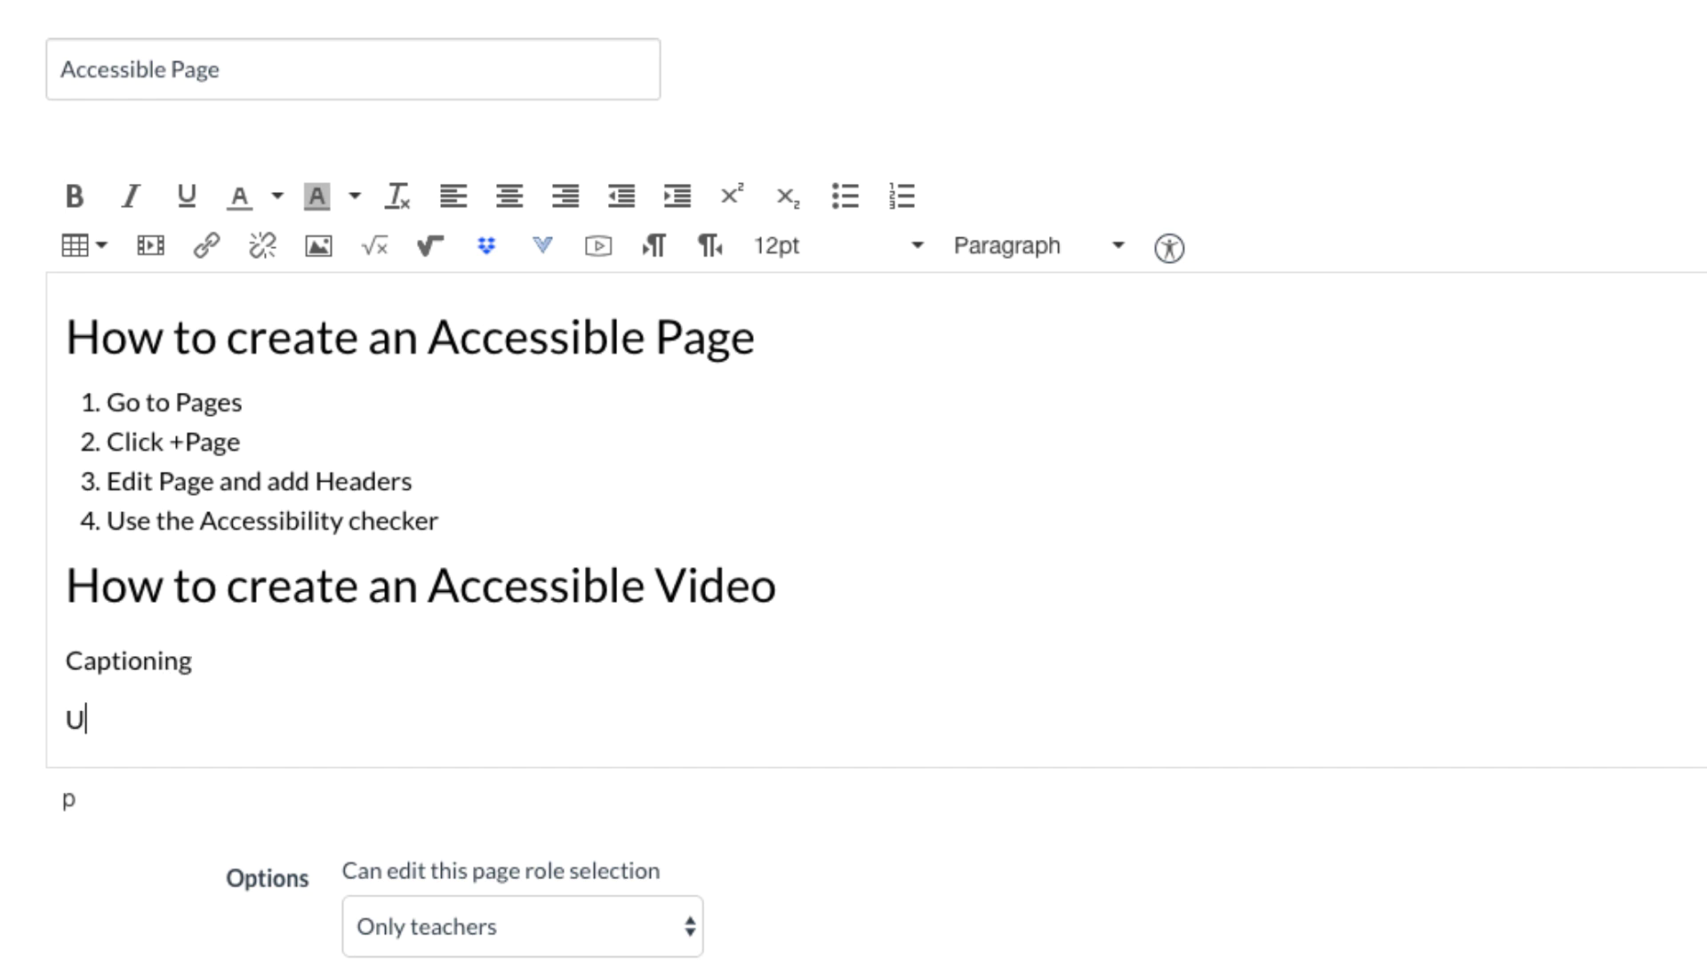
pyautogui.write('se of color')
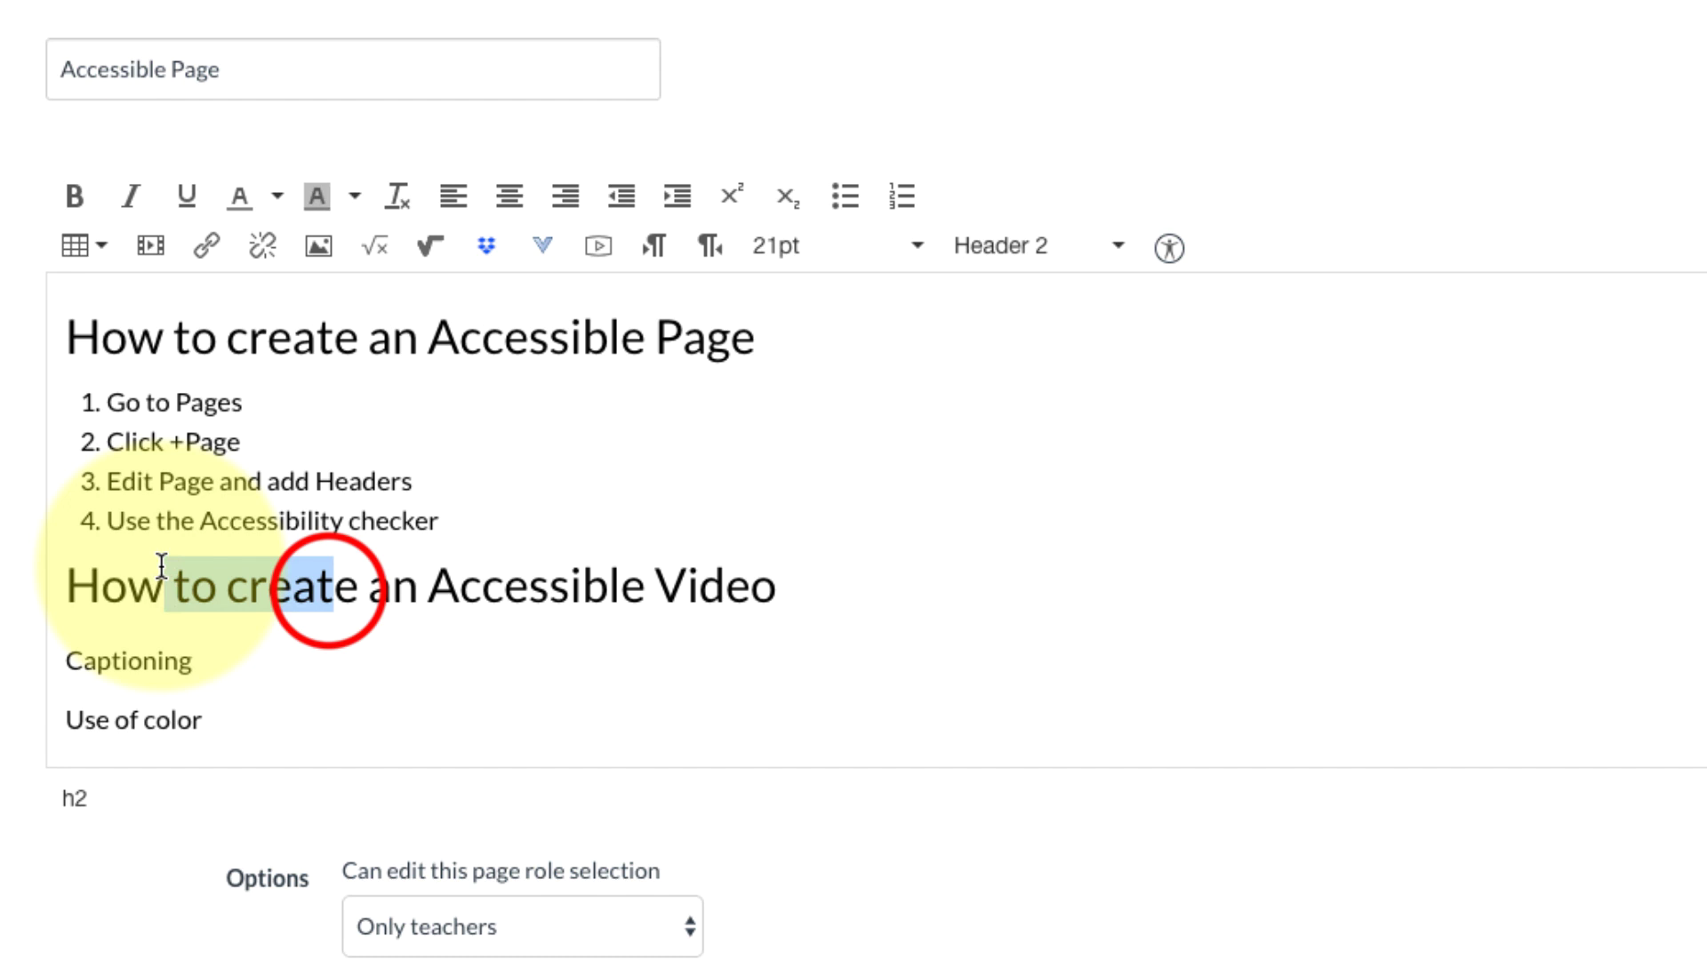
pyautogui.moveTo(331, 587); pyautogui.dragTo(53, 574)
pyautogui.moveTo(194, 661); pyautogui.dragTo(54, 657)
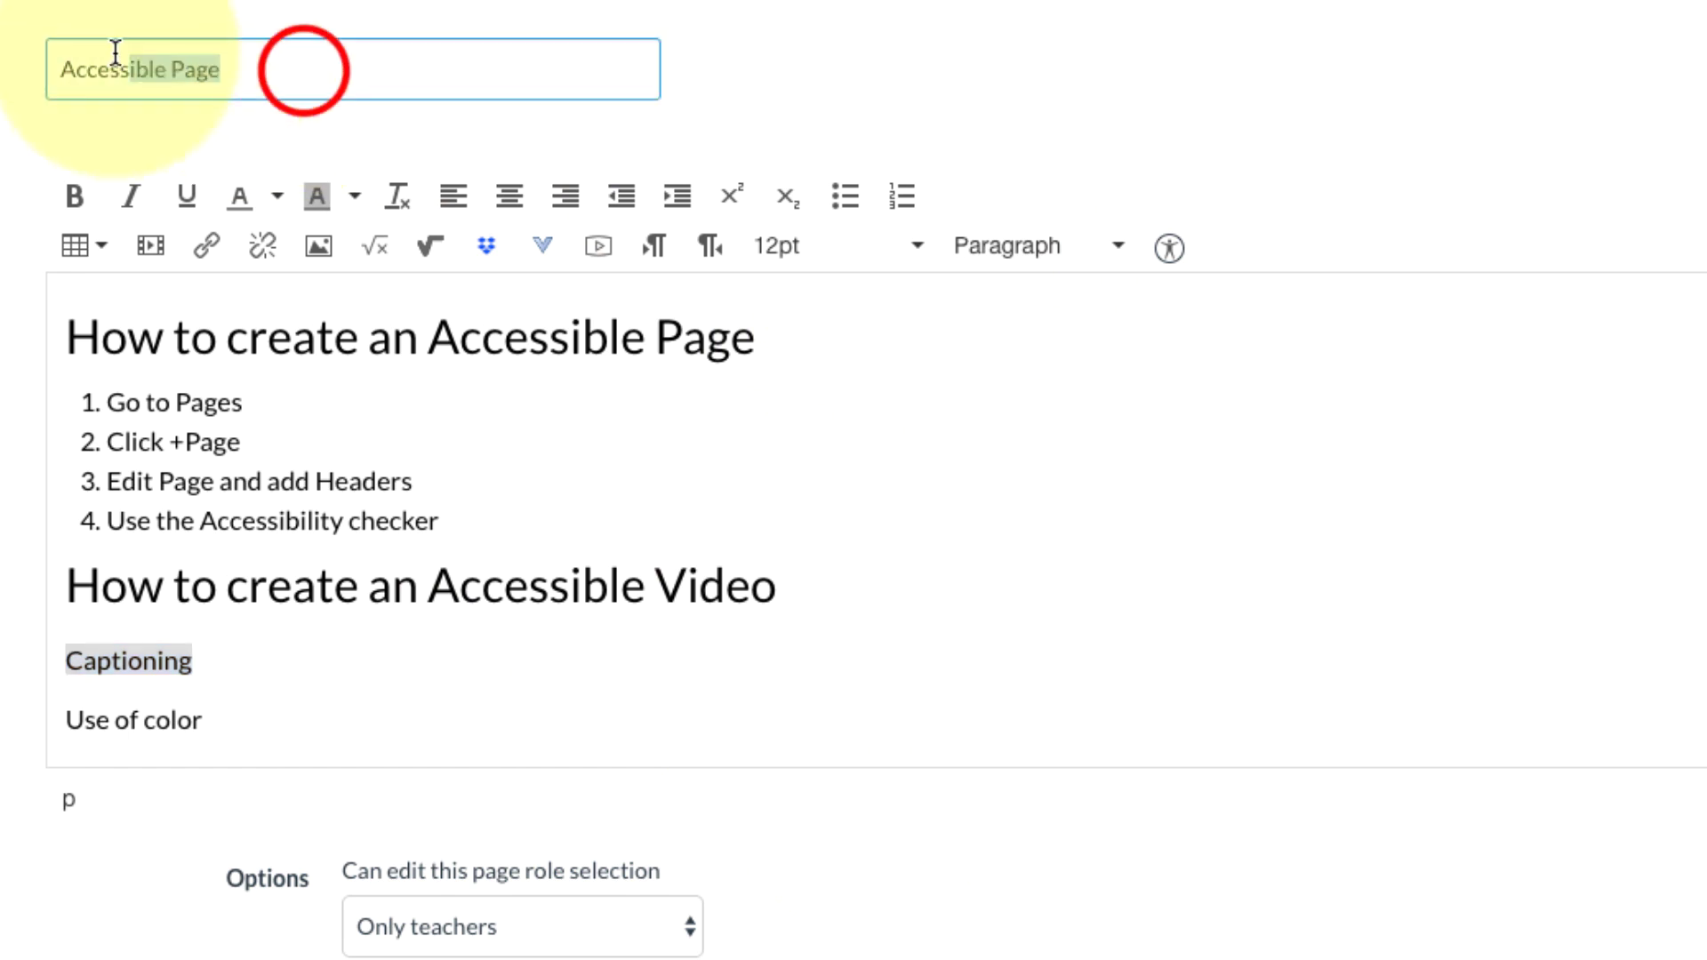
pyautogui.moveTo(304, 64); pyautogui.dragTo(54, 70)
pyautogui.moveTo(767, 341); pyautogui.dragTo(54, 336)
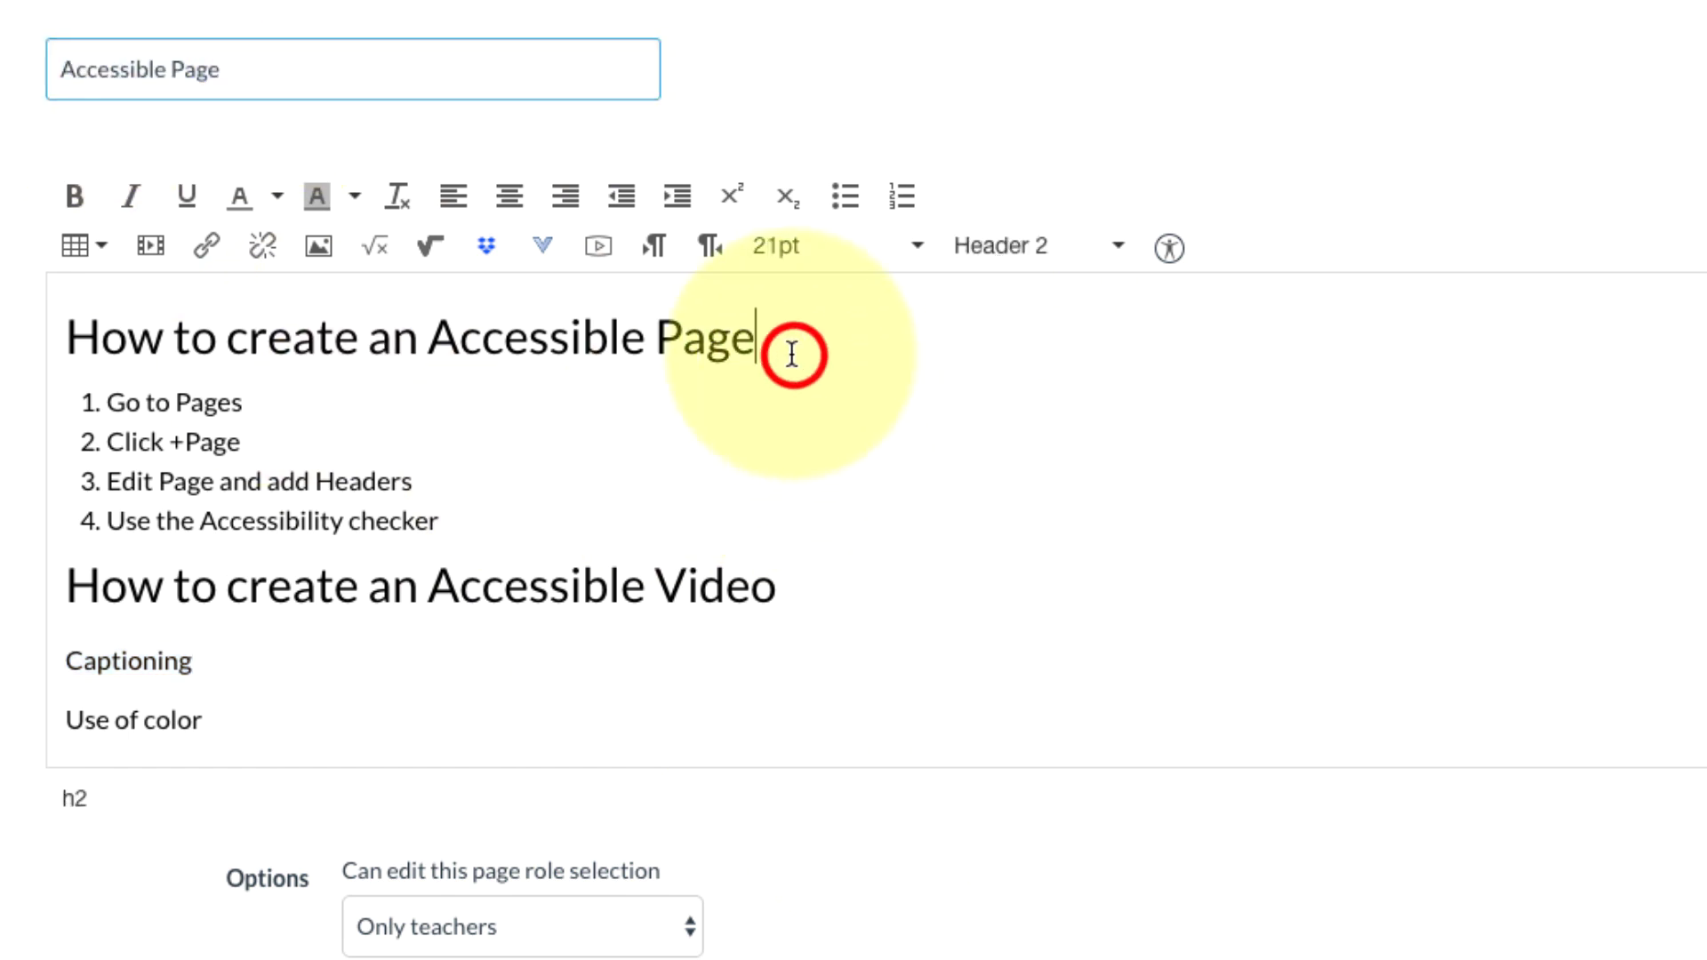
pyautogui.moveTo(787, 587); pyautogui.dragTo(54, 587)
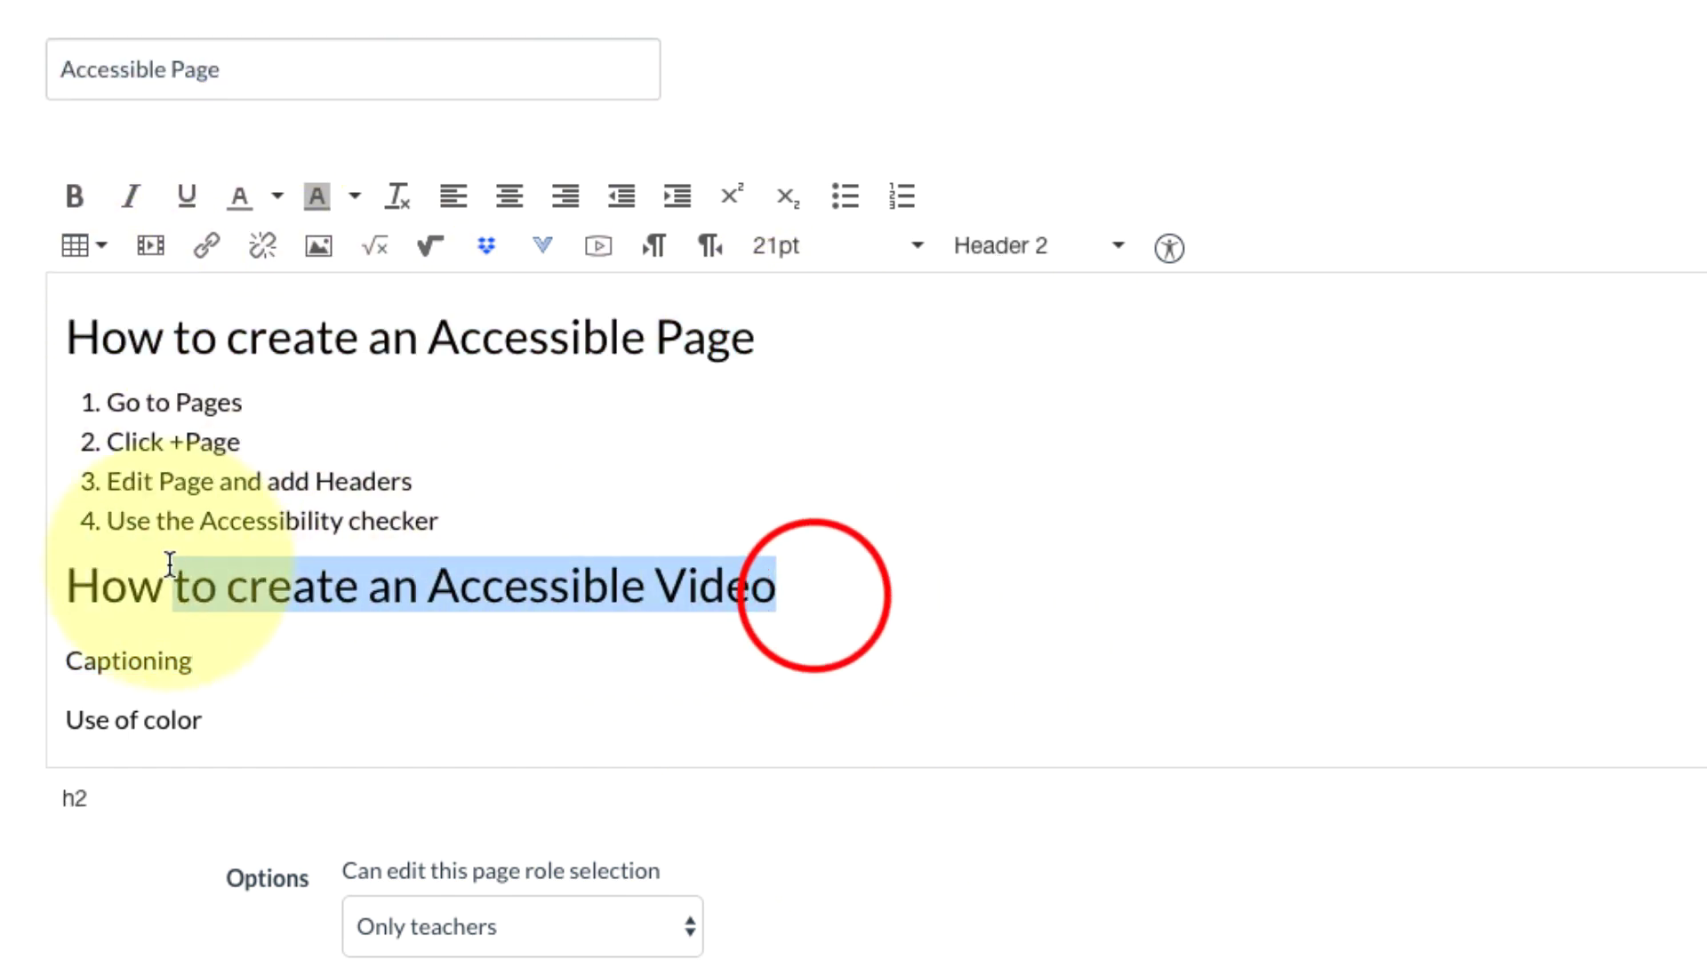
# Make the Captioning line a Header 3 subheading.
pyautogui.click(200, 660)
pyautogui.moveTo(200, 661); pyautogui.dragTo(65, 661)
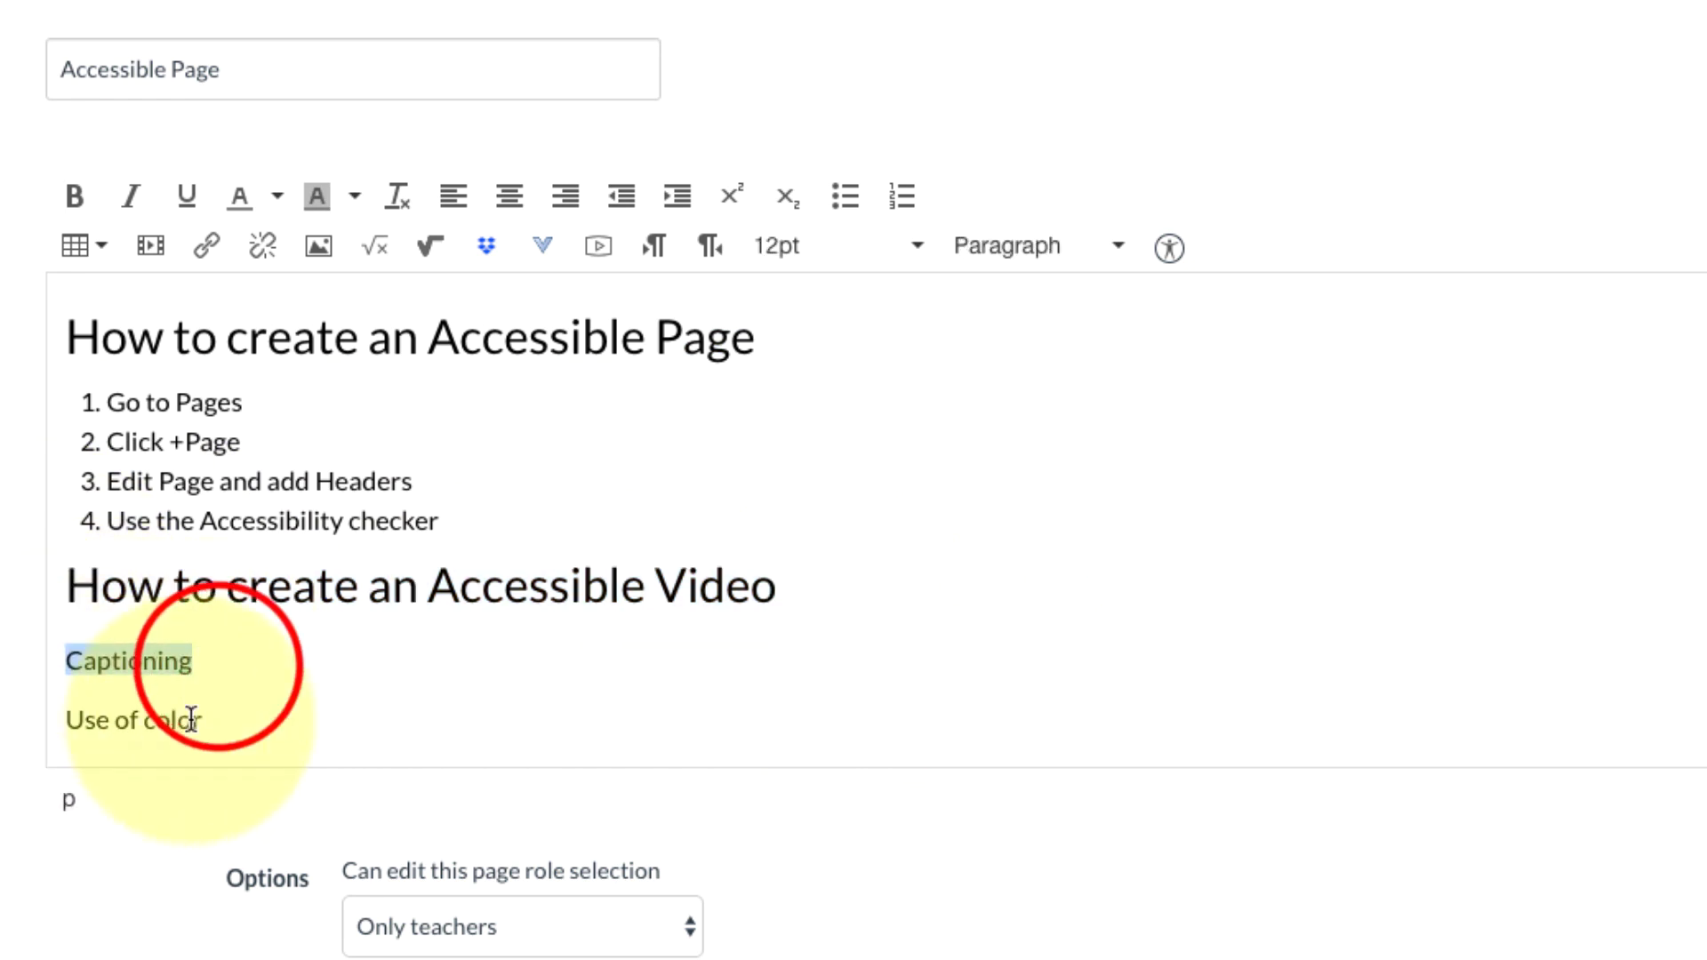
pyautogui.click(240, 720)
pyautogui.moveTo(207, 721); pyautogui.dragTo(66, 721)
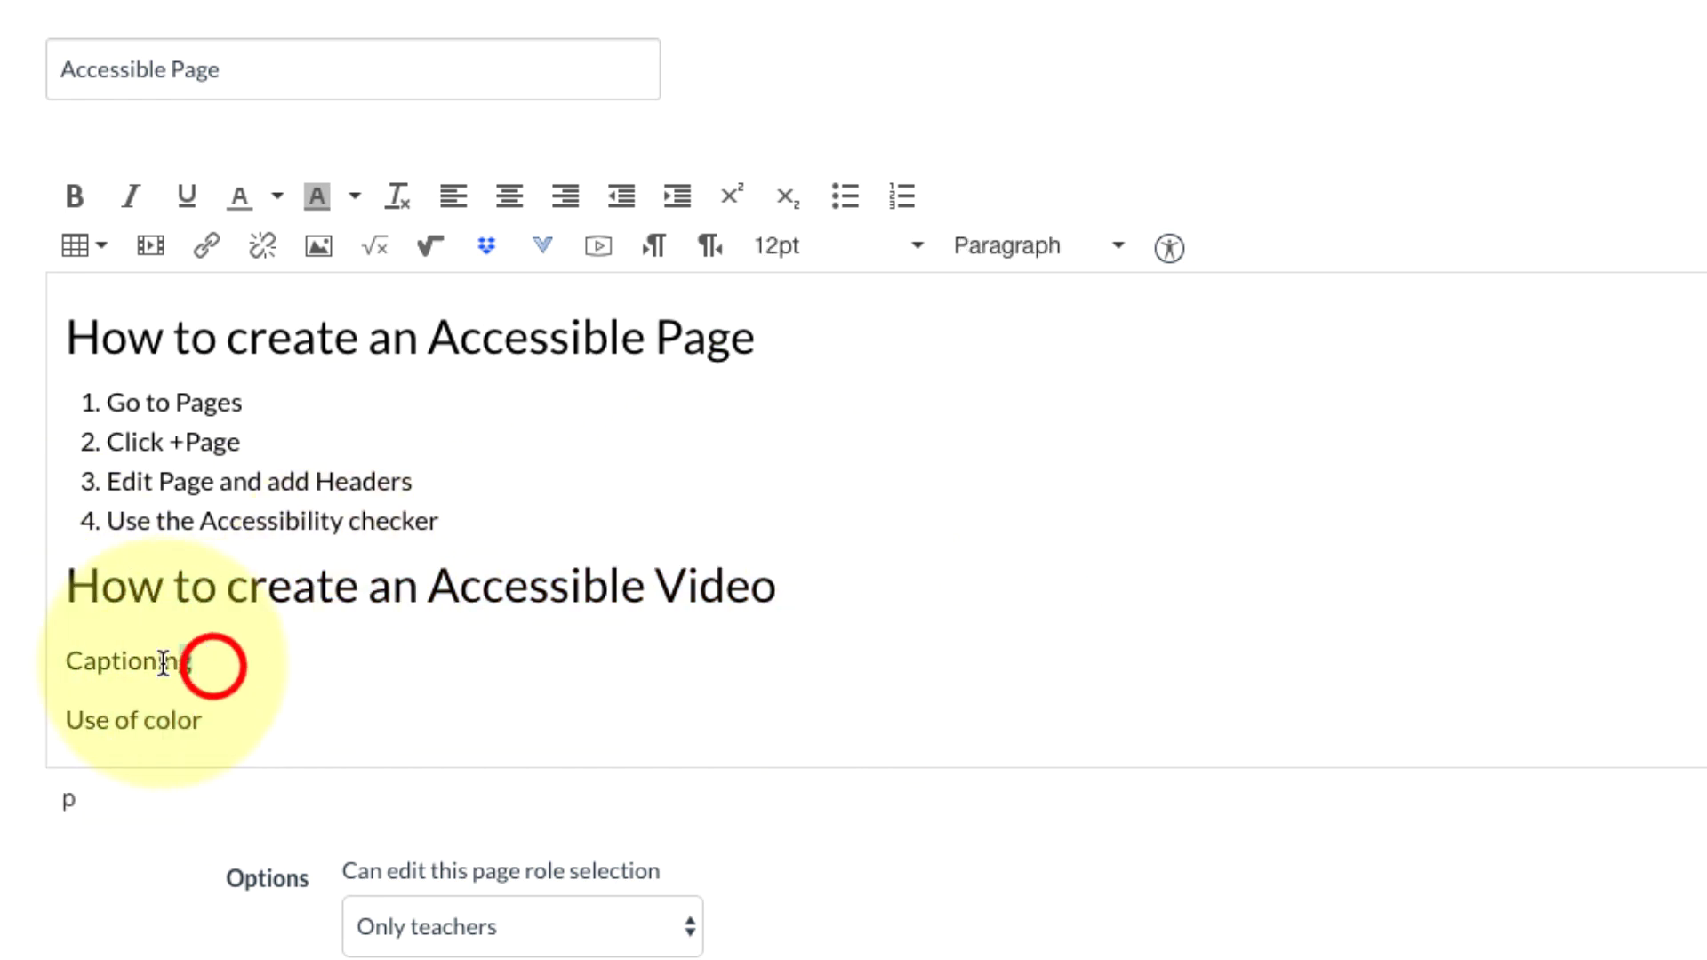
pyautogui.moveTo(200, 660); pyautogui.dragTo(65, 661)
pyautogui.click(1029, 246)
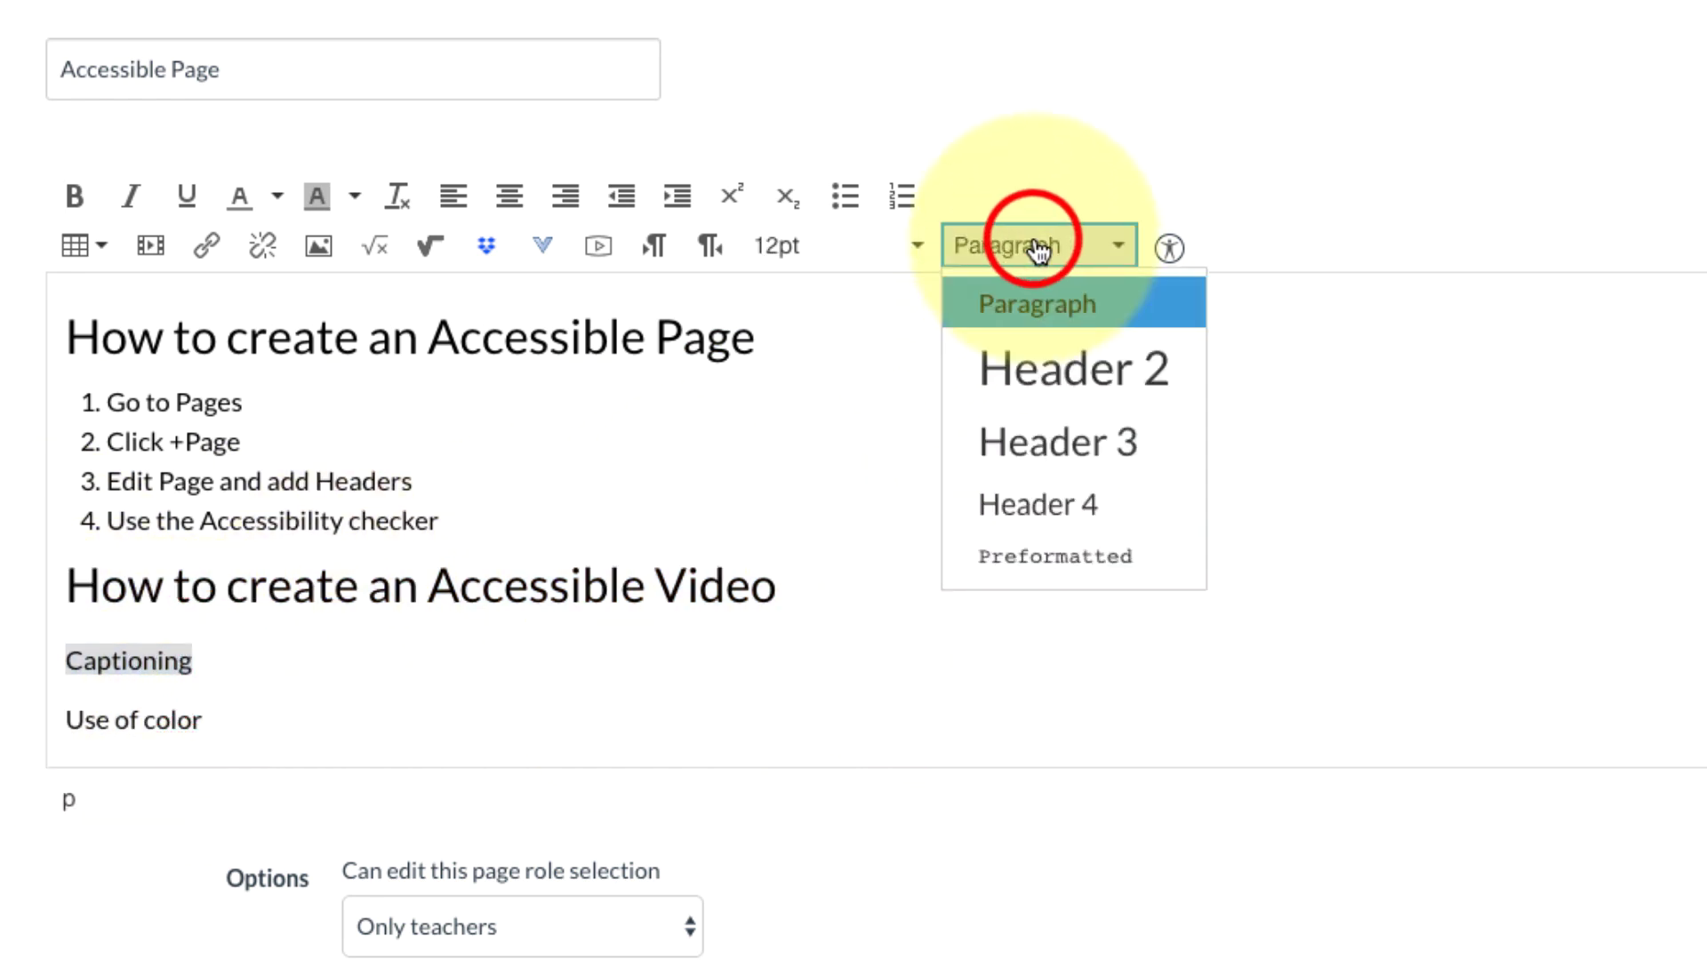
pyautogui.click(1080, 441)
# Make Use of color a Header 3 subheading and start a new paragraph under Captioning.
pyautogui.moveTo(204, 728); pyautogui.dragTo(65, 729)
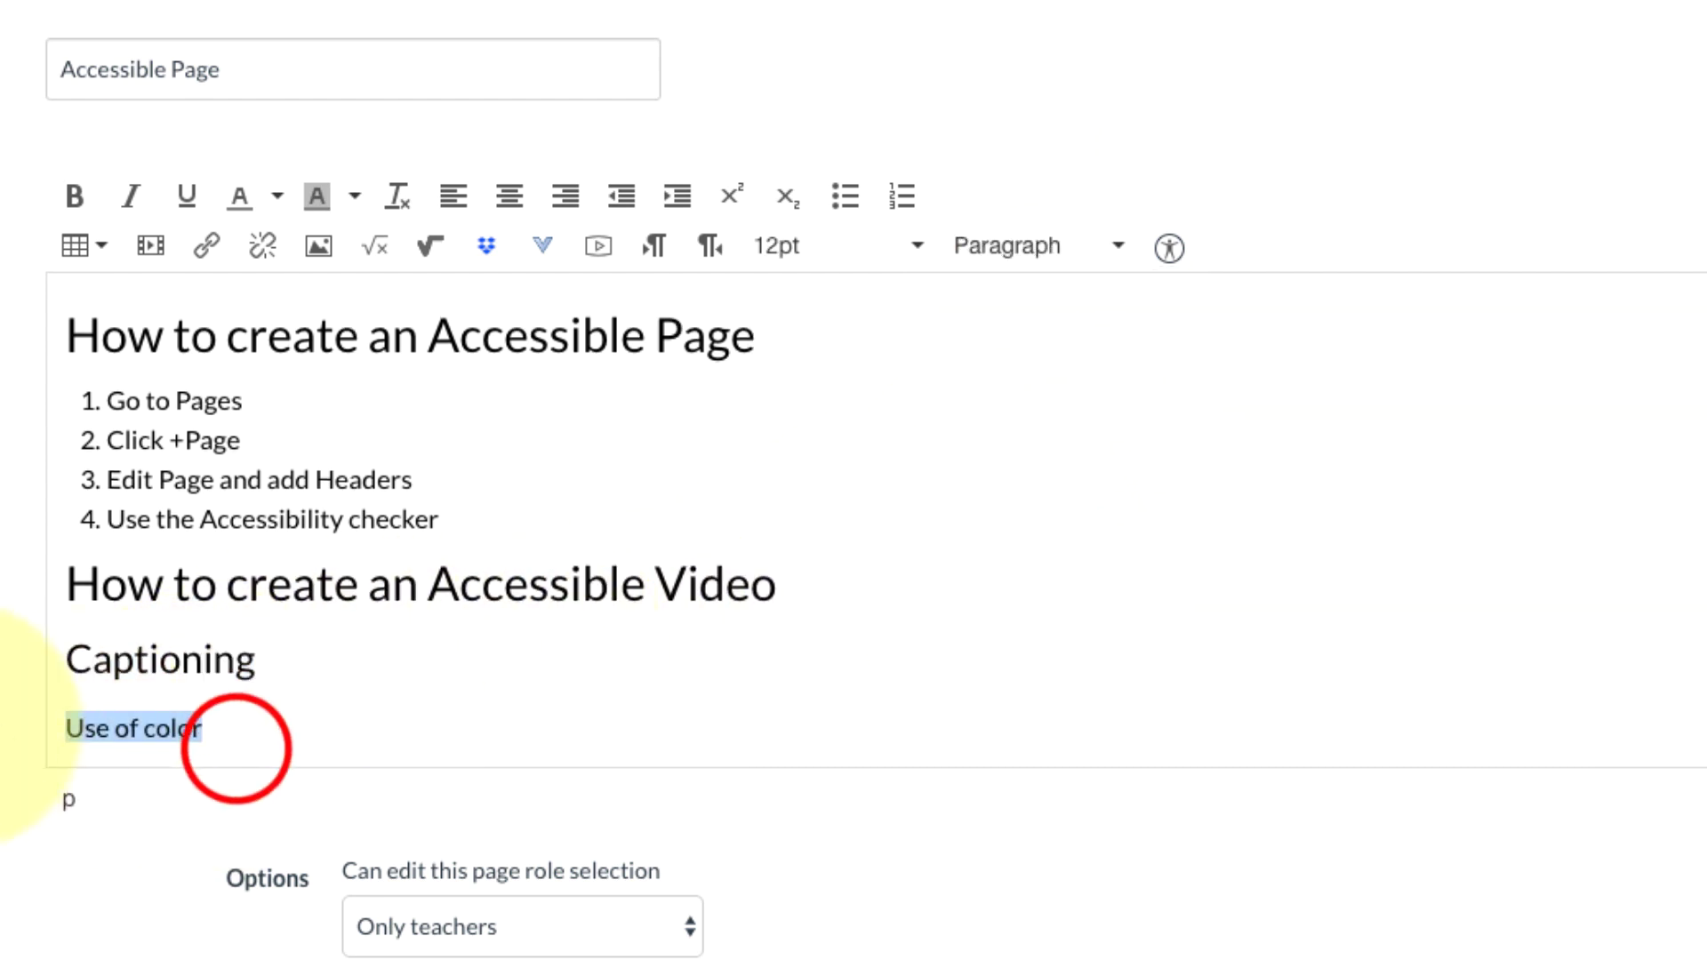
pyautogui.click(1014, 251)
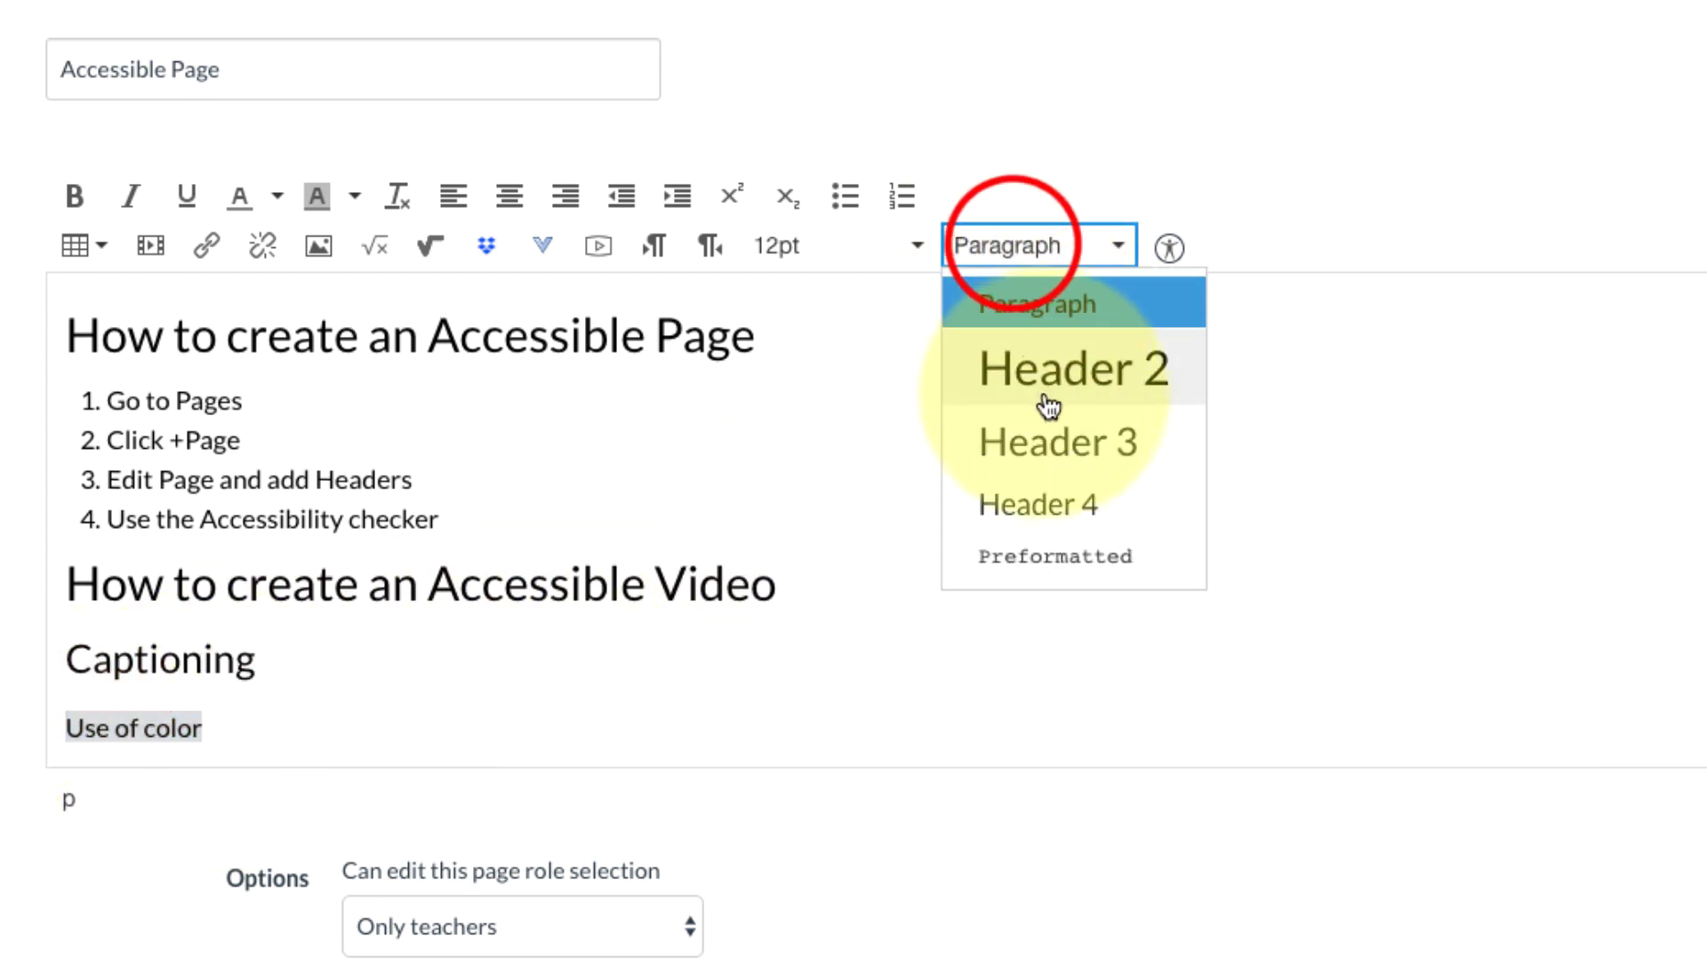
pyautogui.click(1068, 441)
pyautogui.click(311, 664)
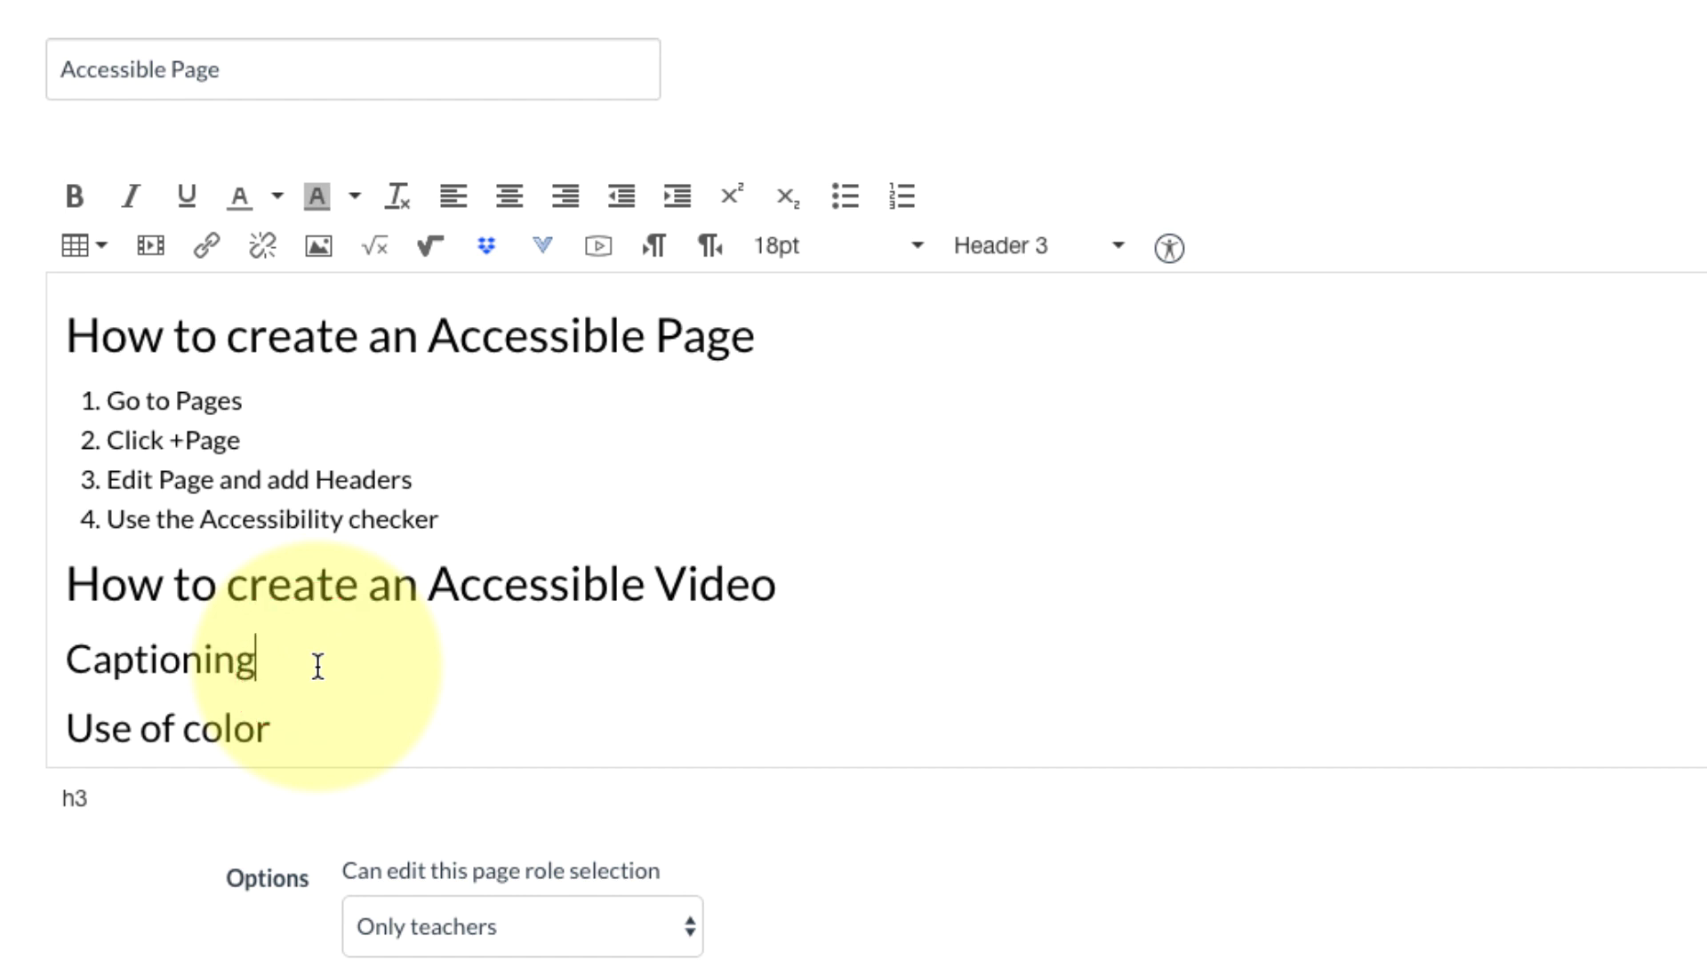
pyautogui.press('Return')
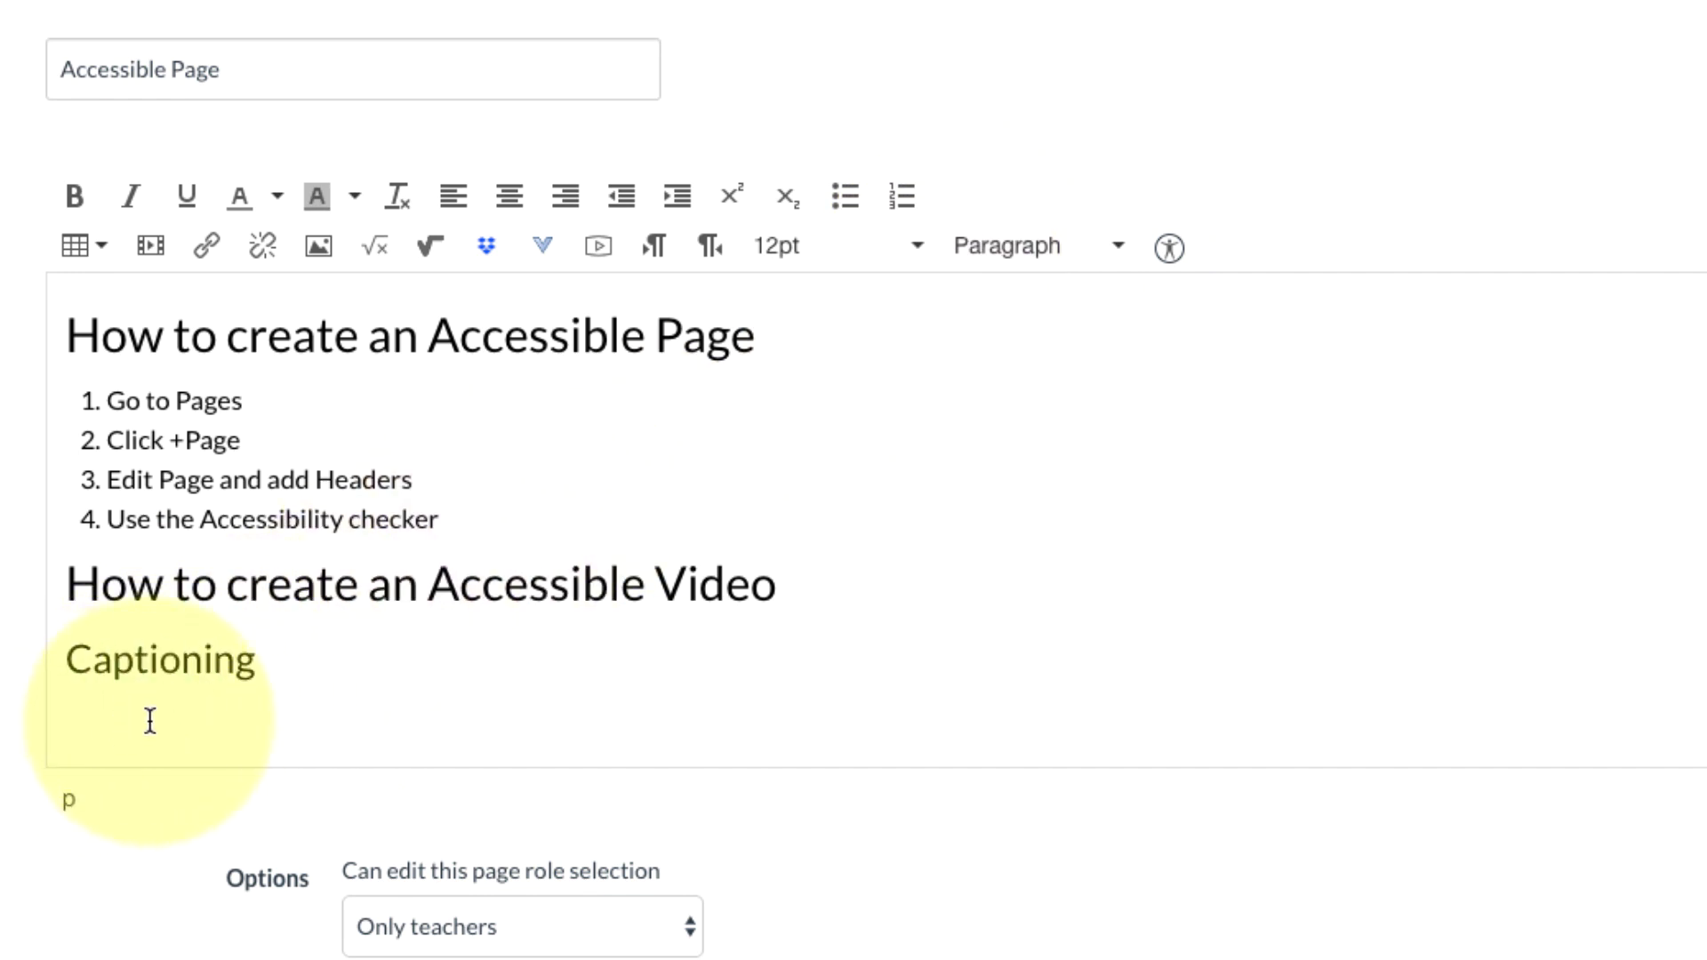
pyautogui.write('Co')
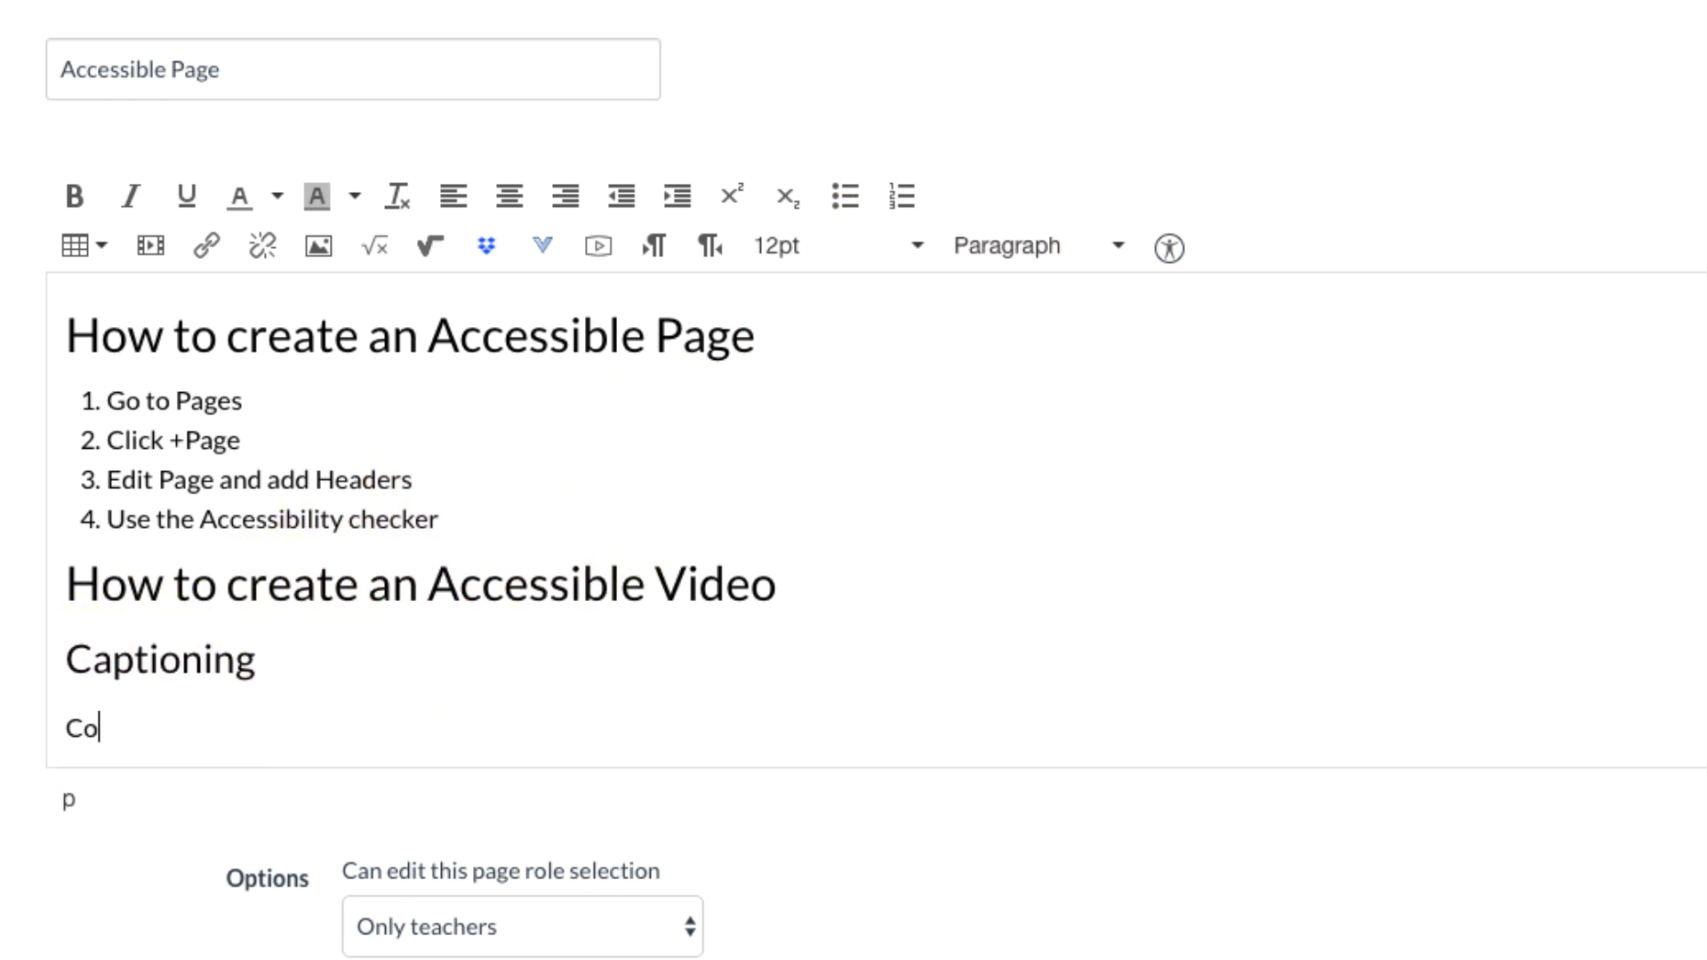
pyautogui.write('ntent about ')
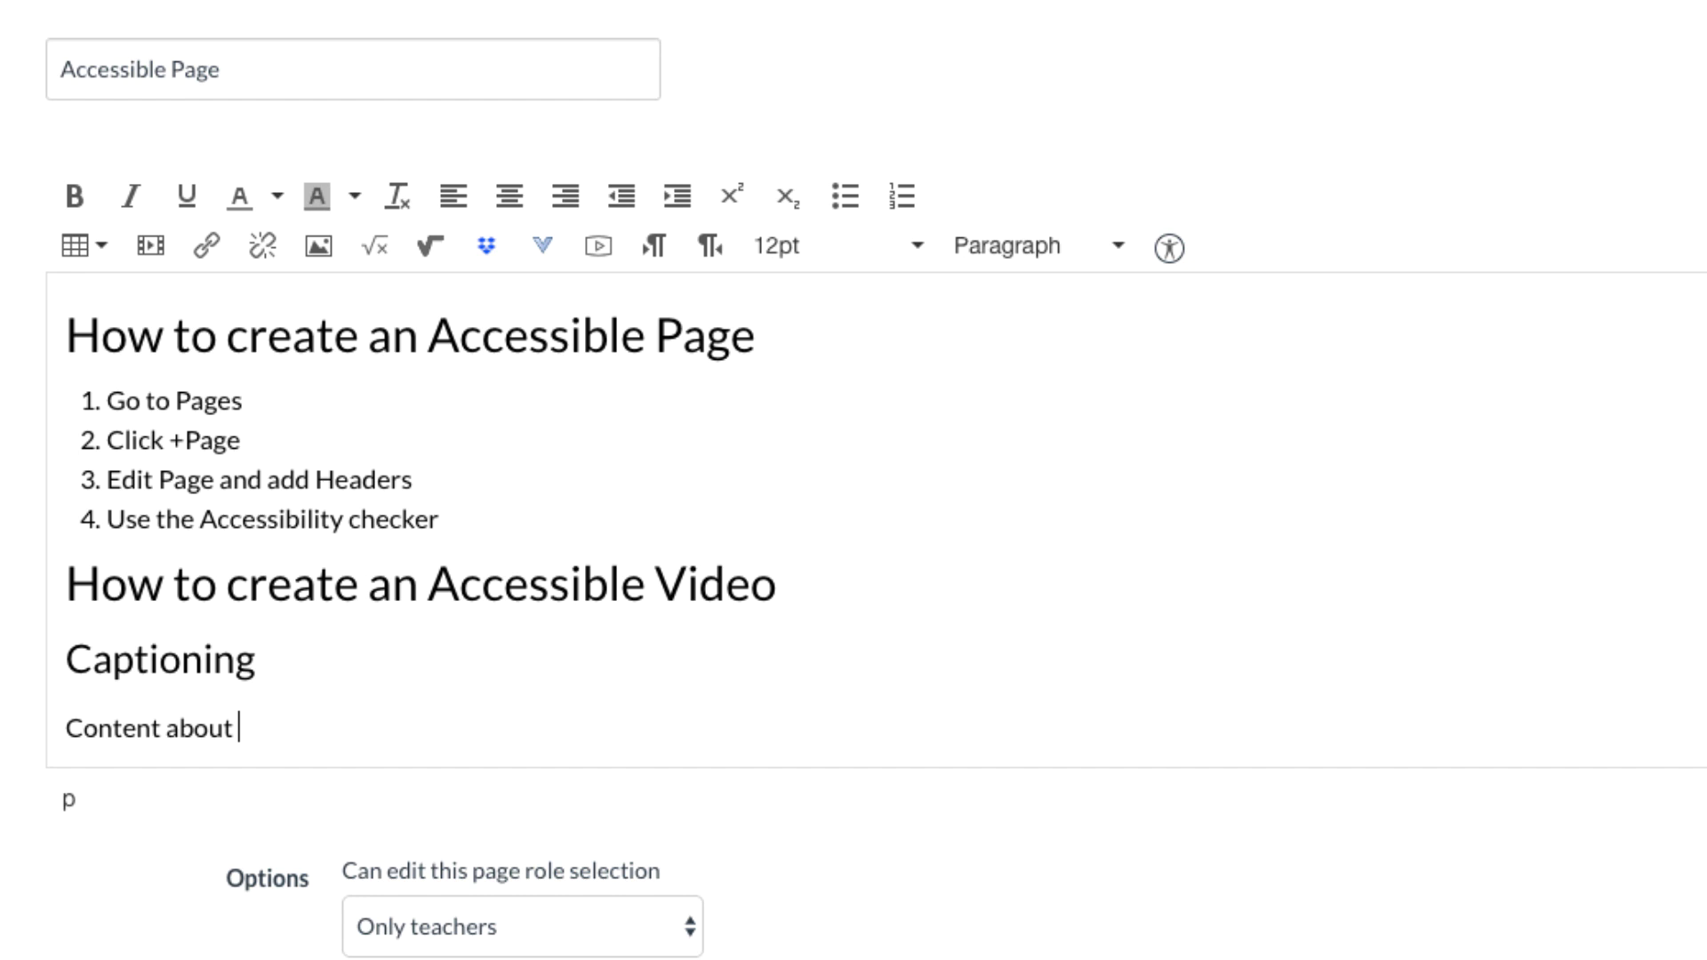
pyautogui.write('captioning')
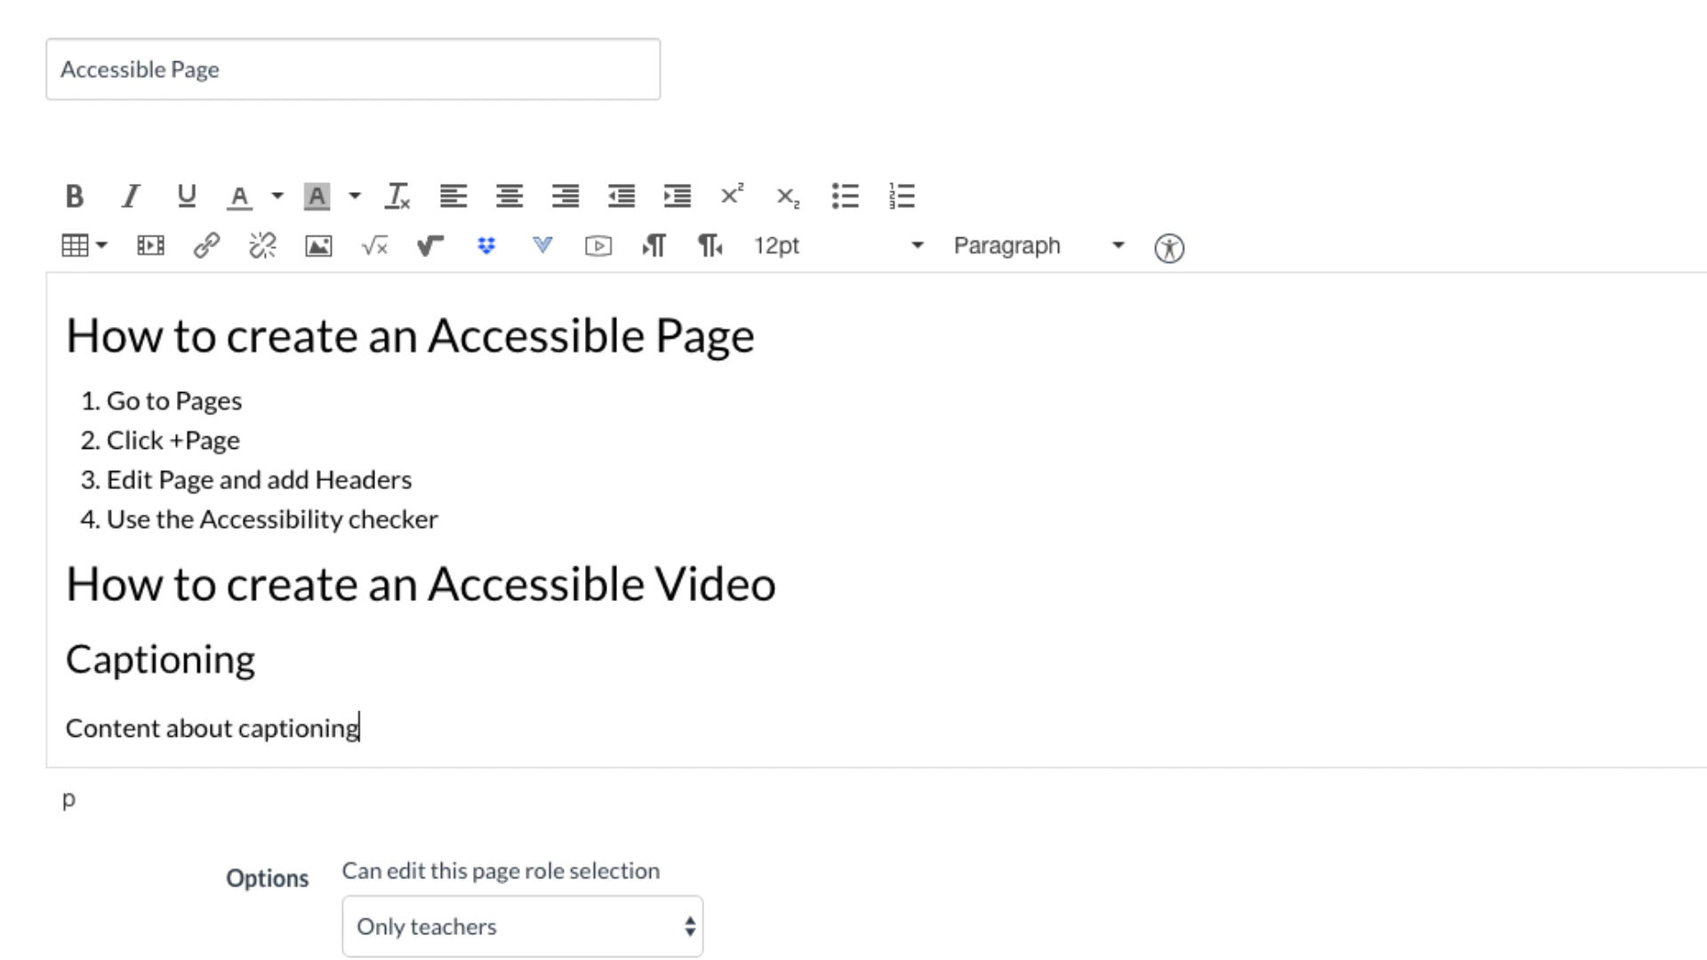
pyautogui.scroll(-1, 247, 674)
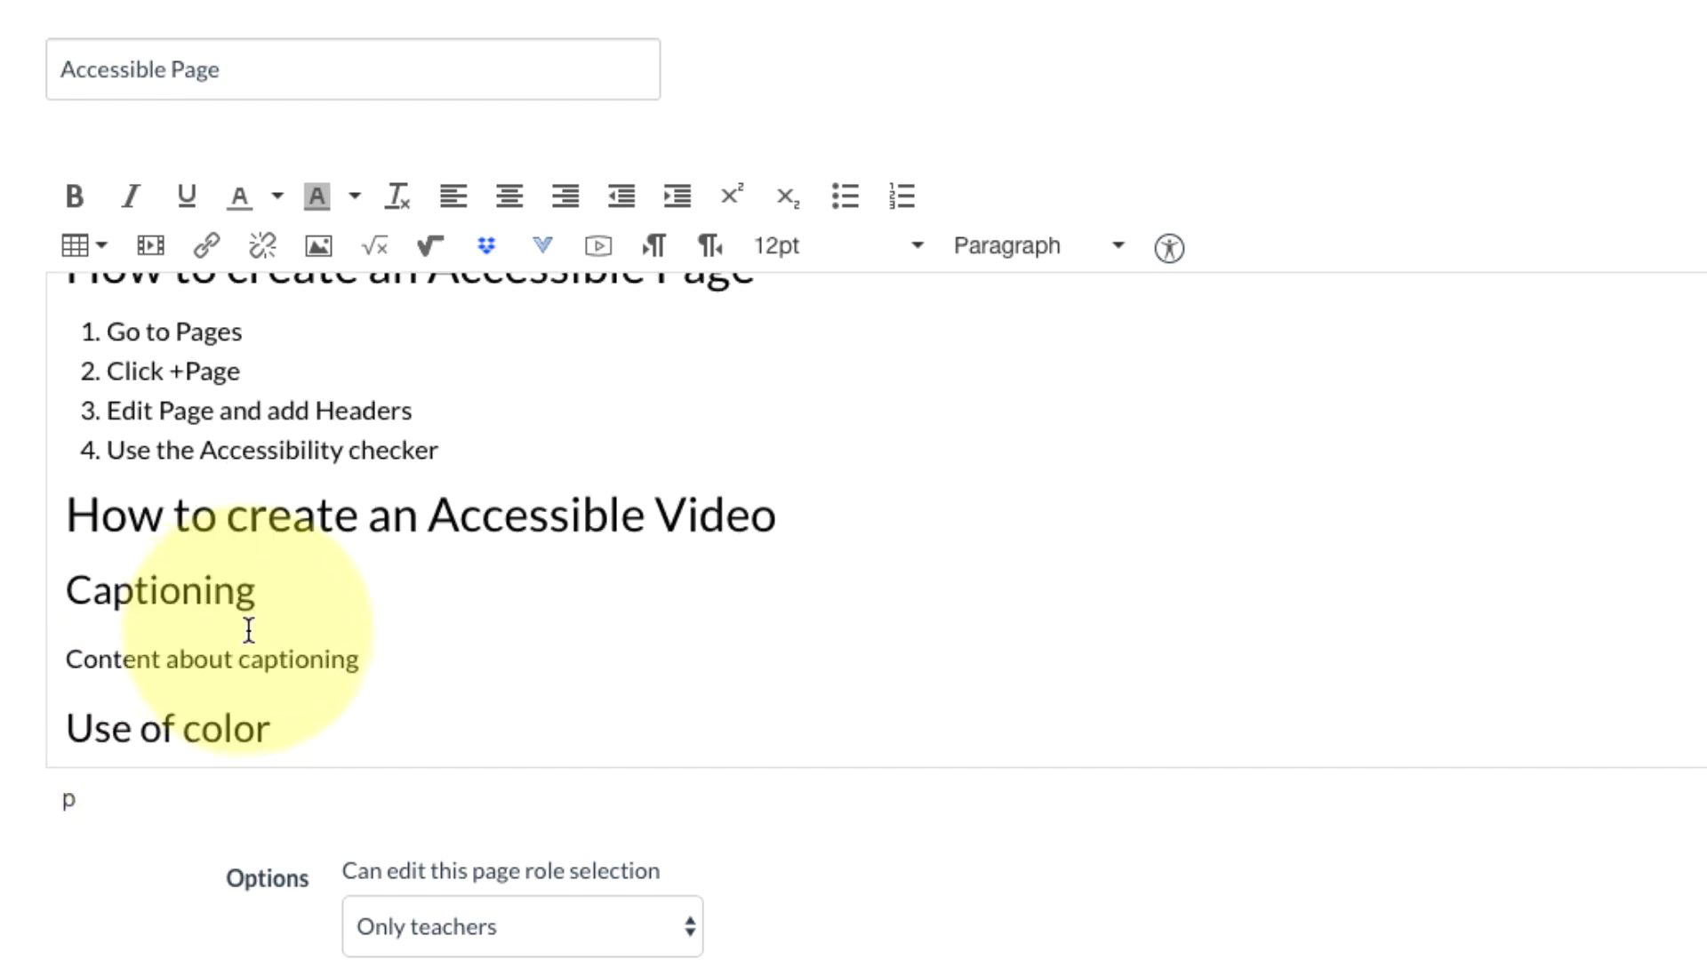
# Add 'Content about color' on a new line under Use of color, followed by an empty paragraph.
pyautogui.click(308, 729)
pyautogui.press('Return')
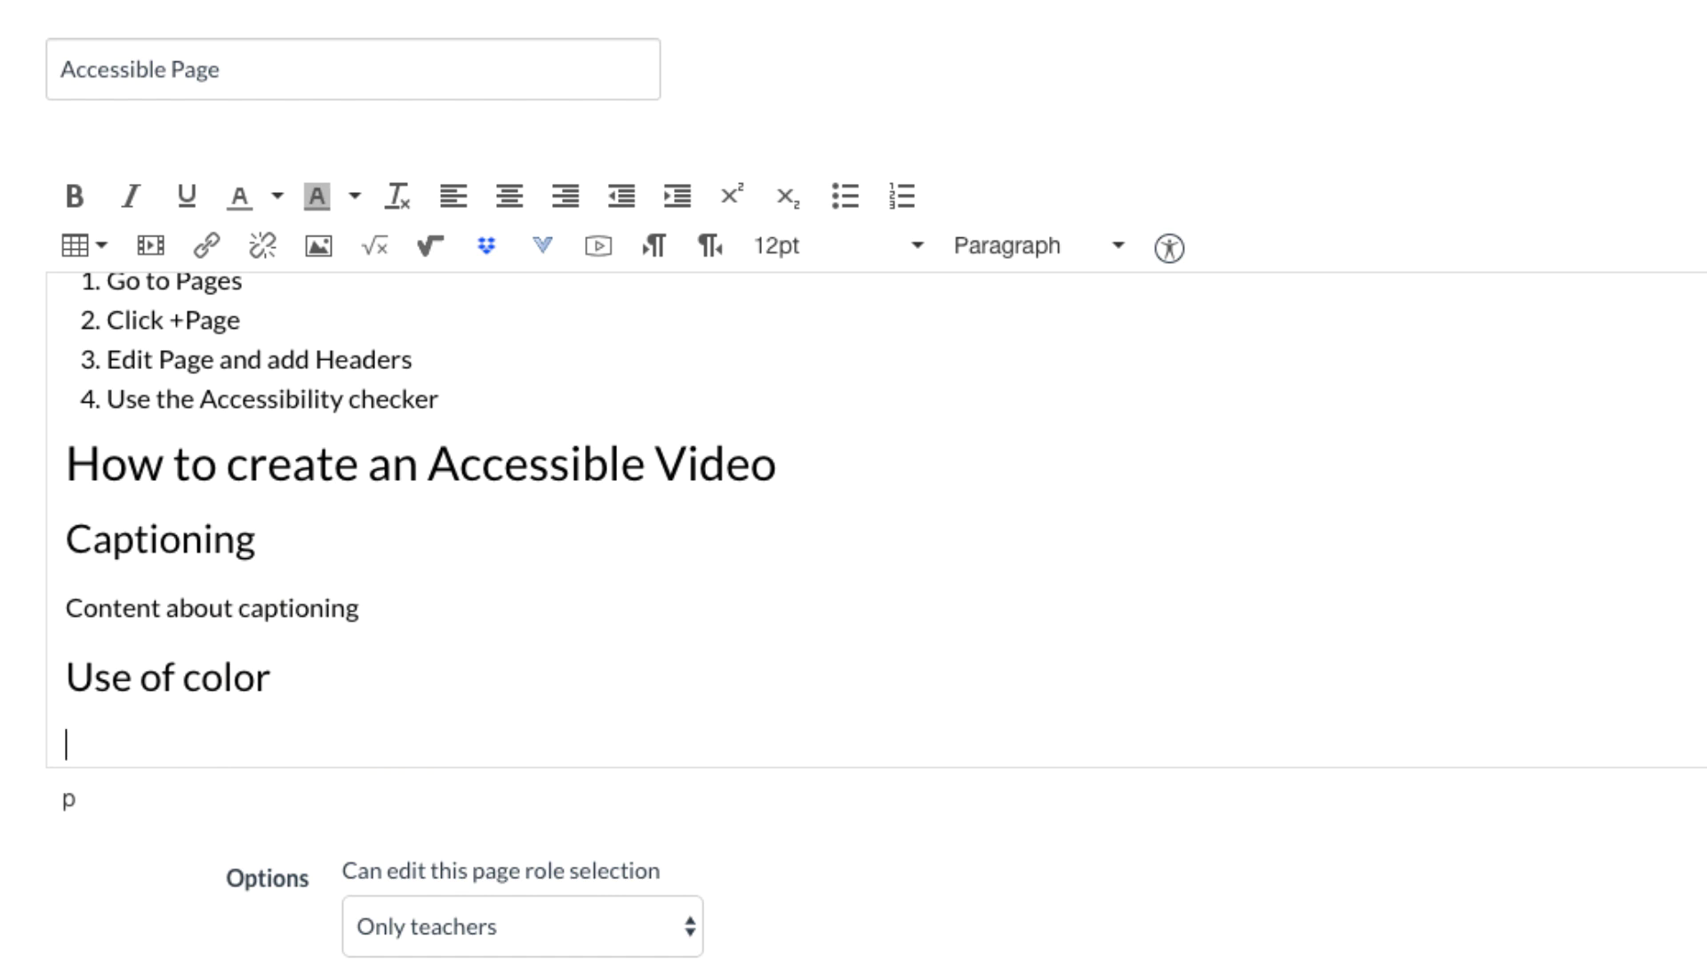
pyautogui.write('Content about color')
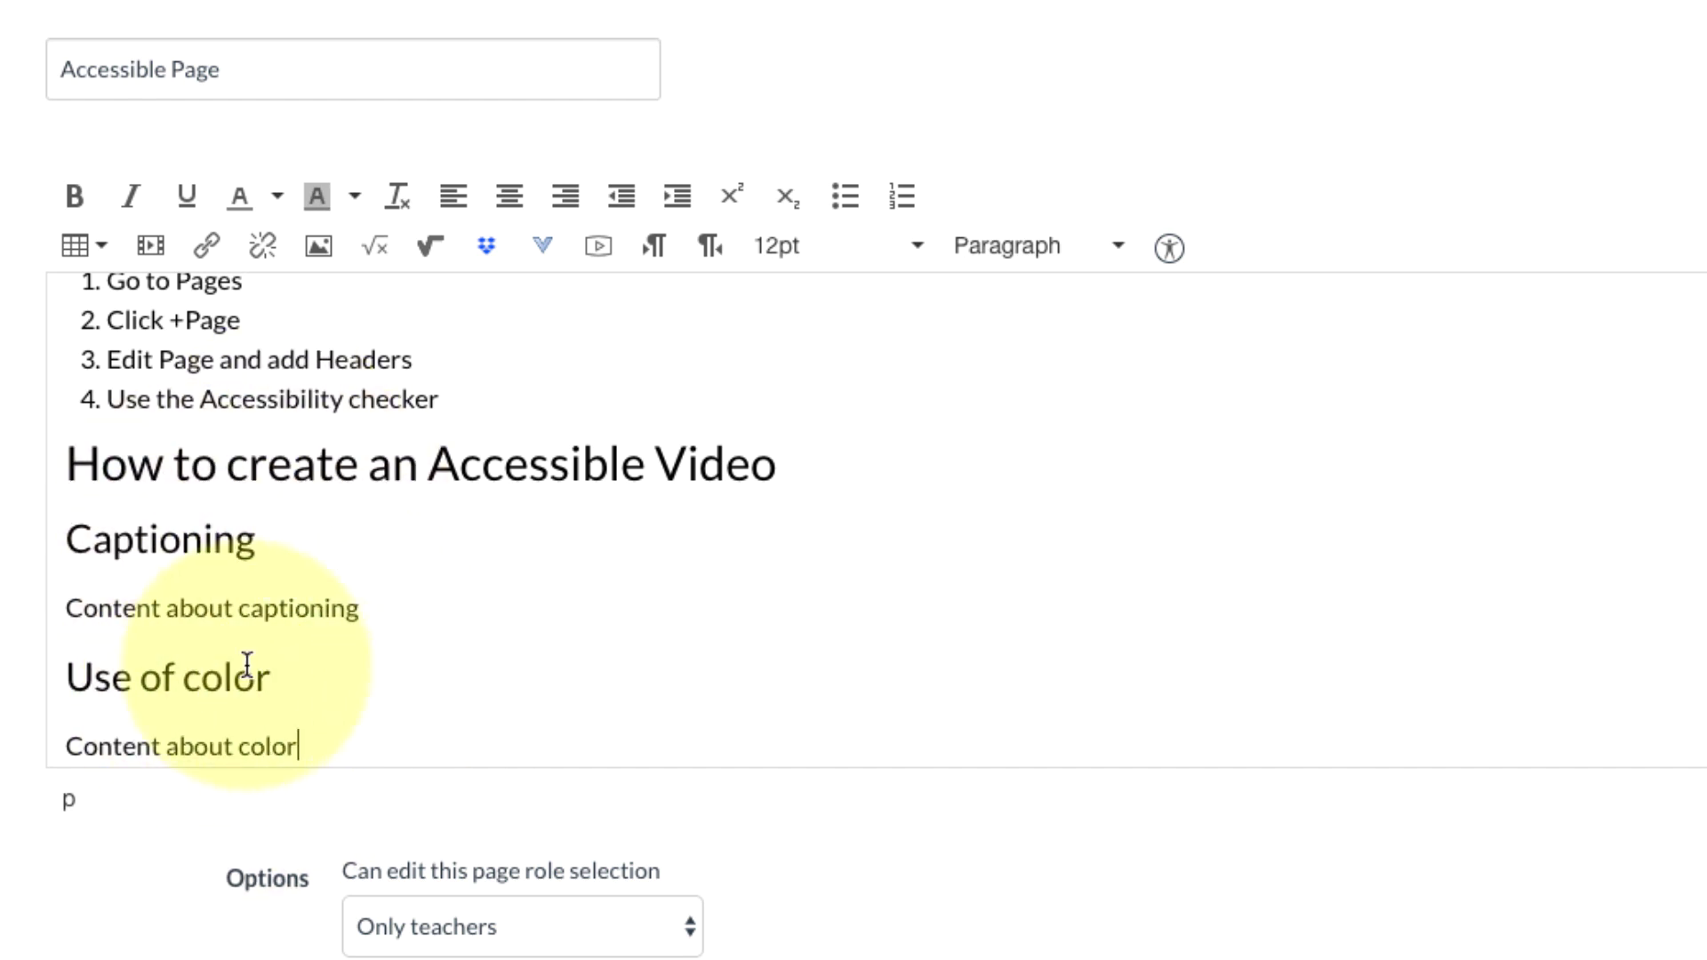
pyautogui.press('Return')
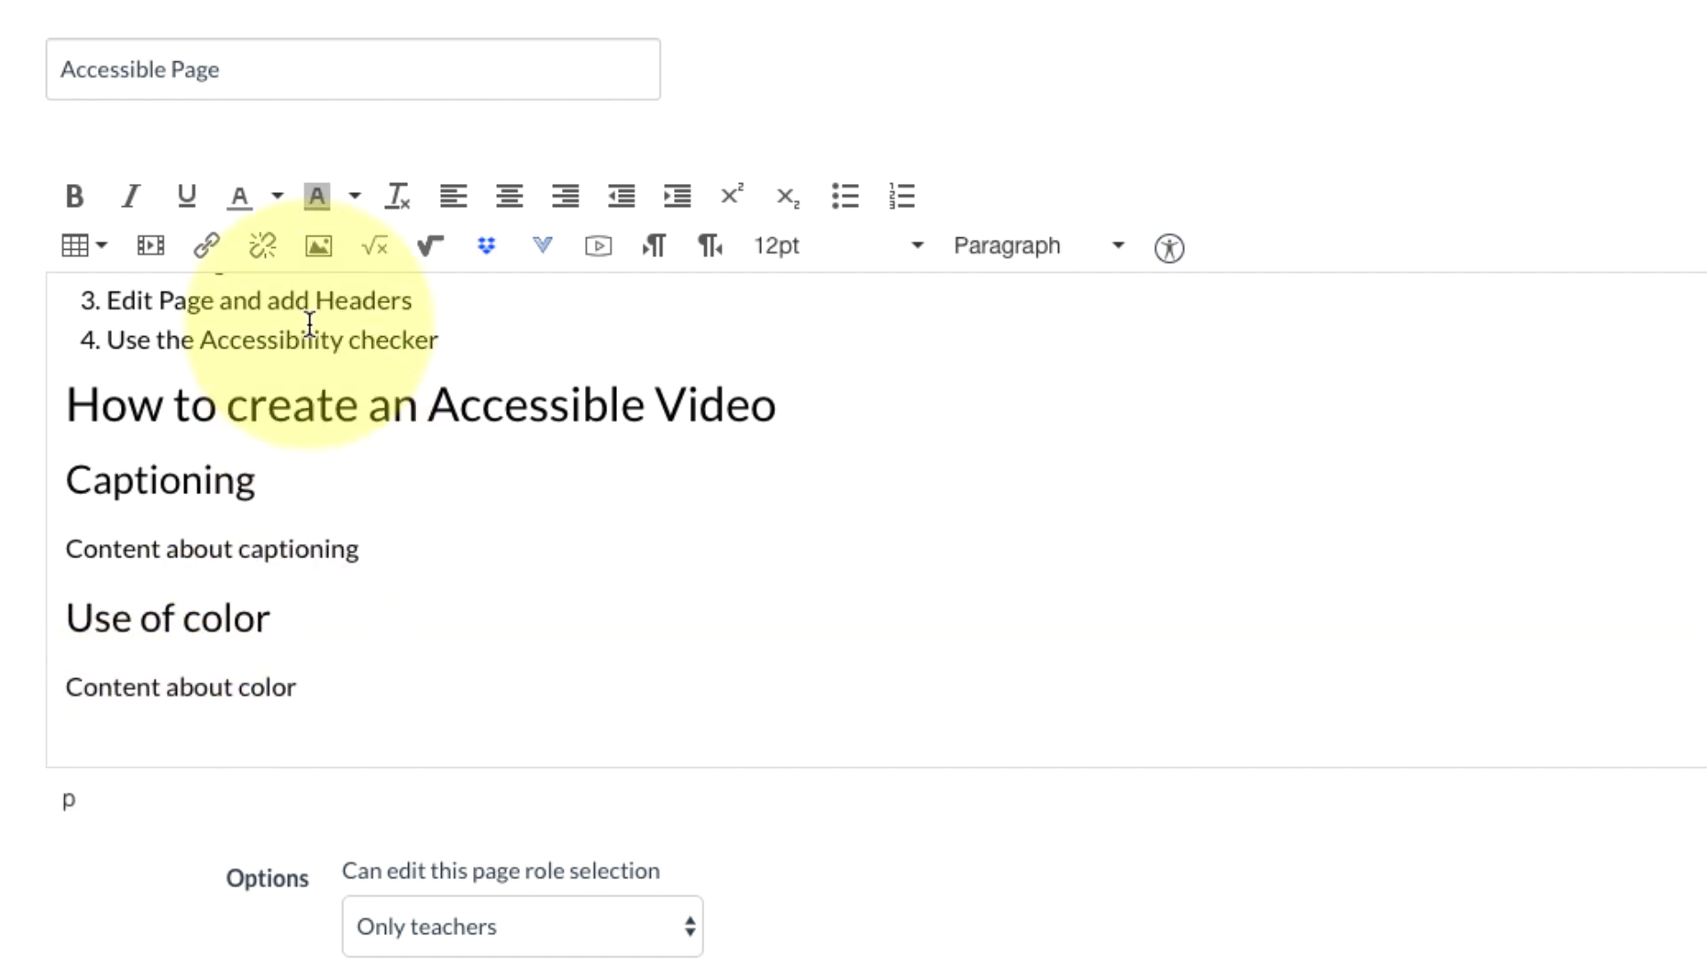
# In the Embed Image dialog, search Flickr for 'accessibility symbol', correcting its spelling.
pyautogui.click(320, 249)
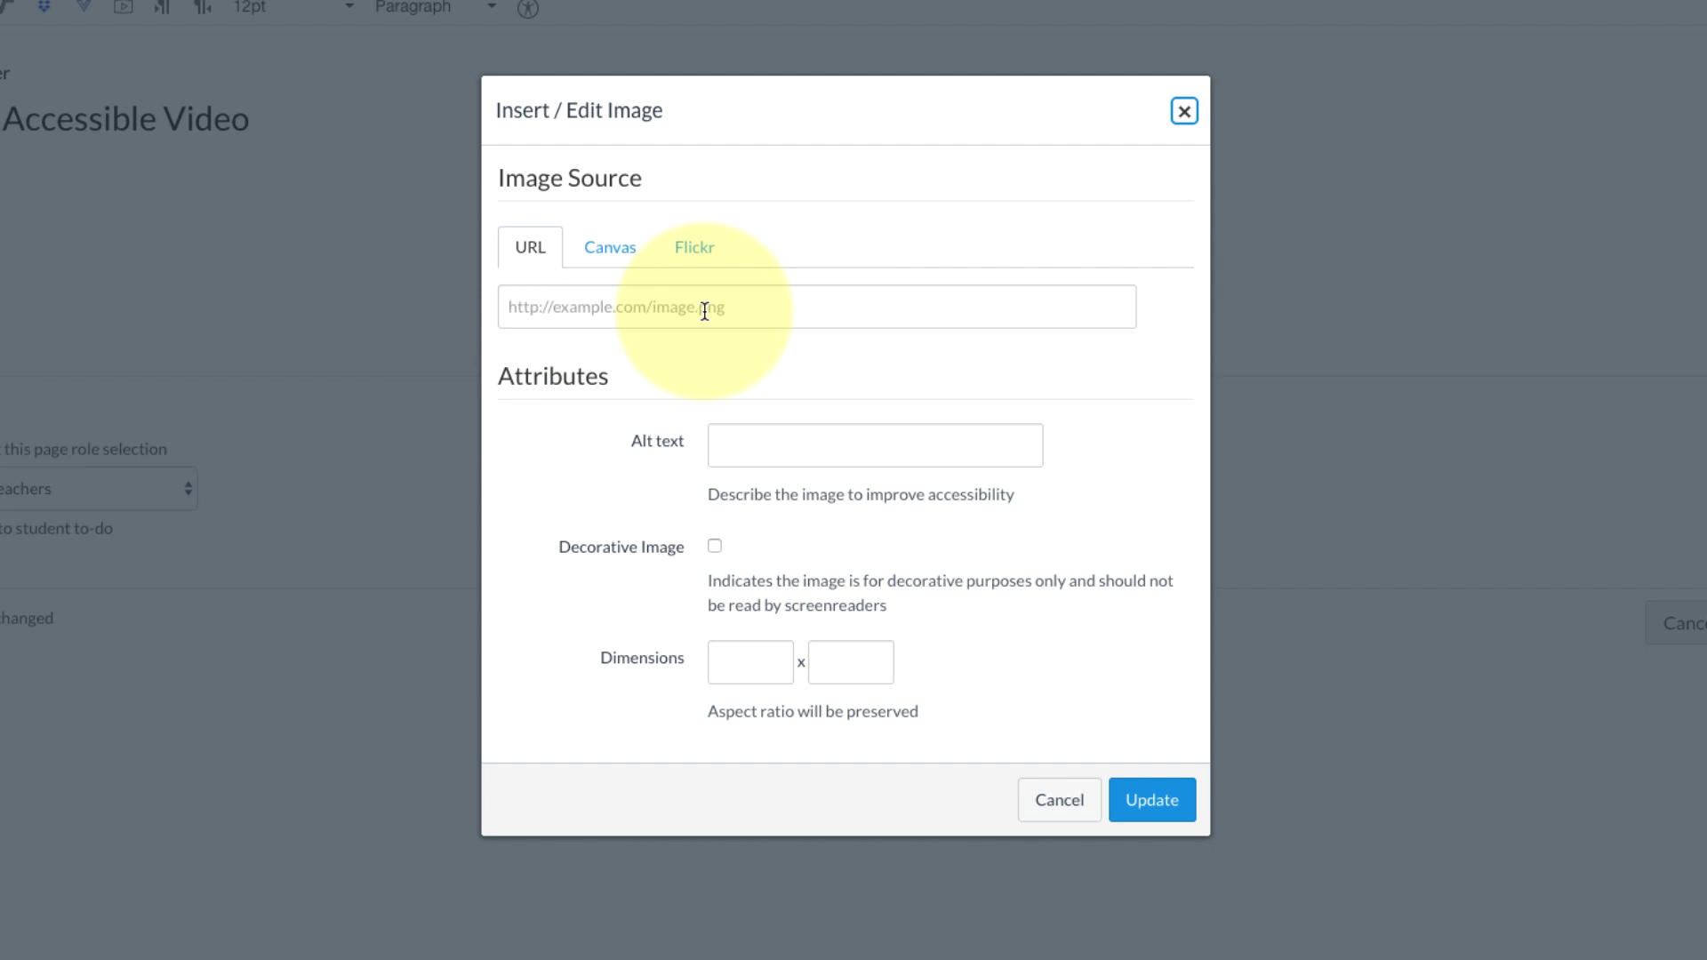
pyautogui.click(608, 248)
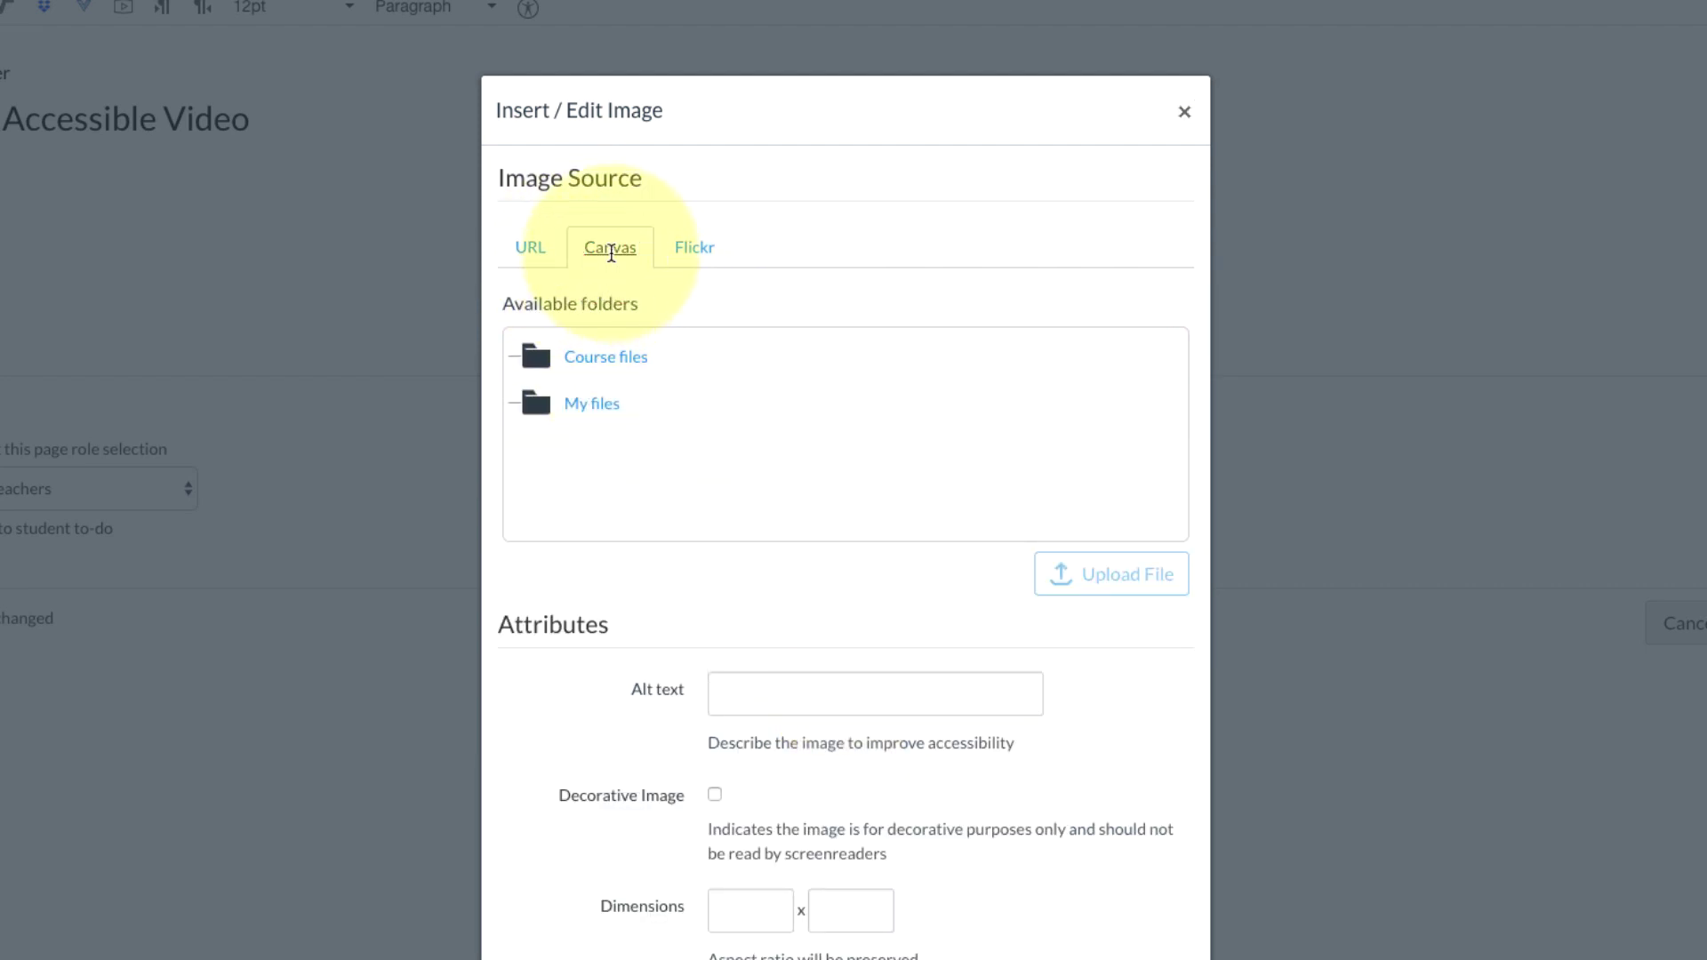
pyautogui.click(693, 246)
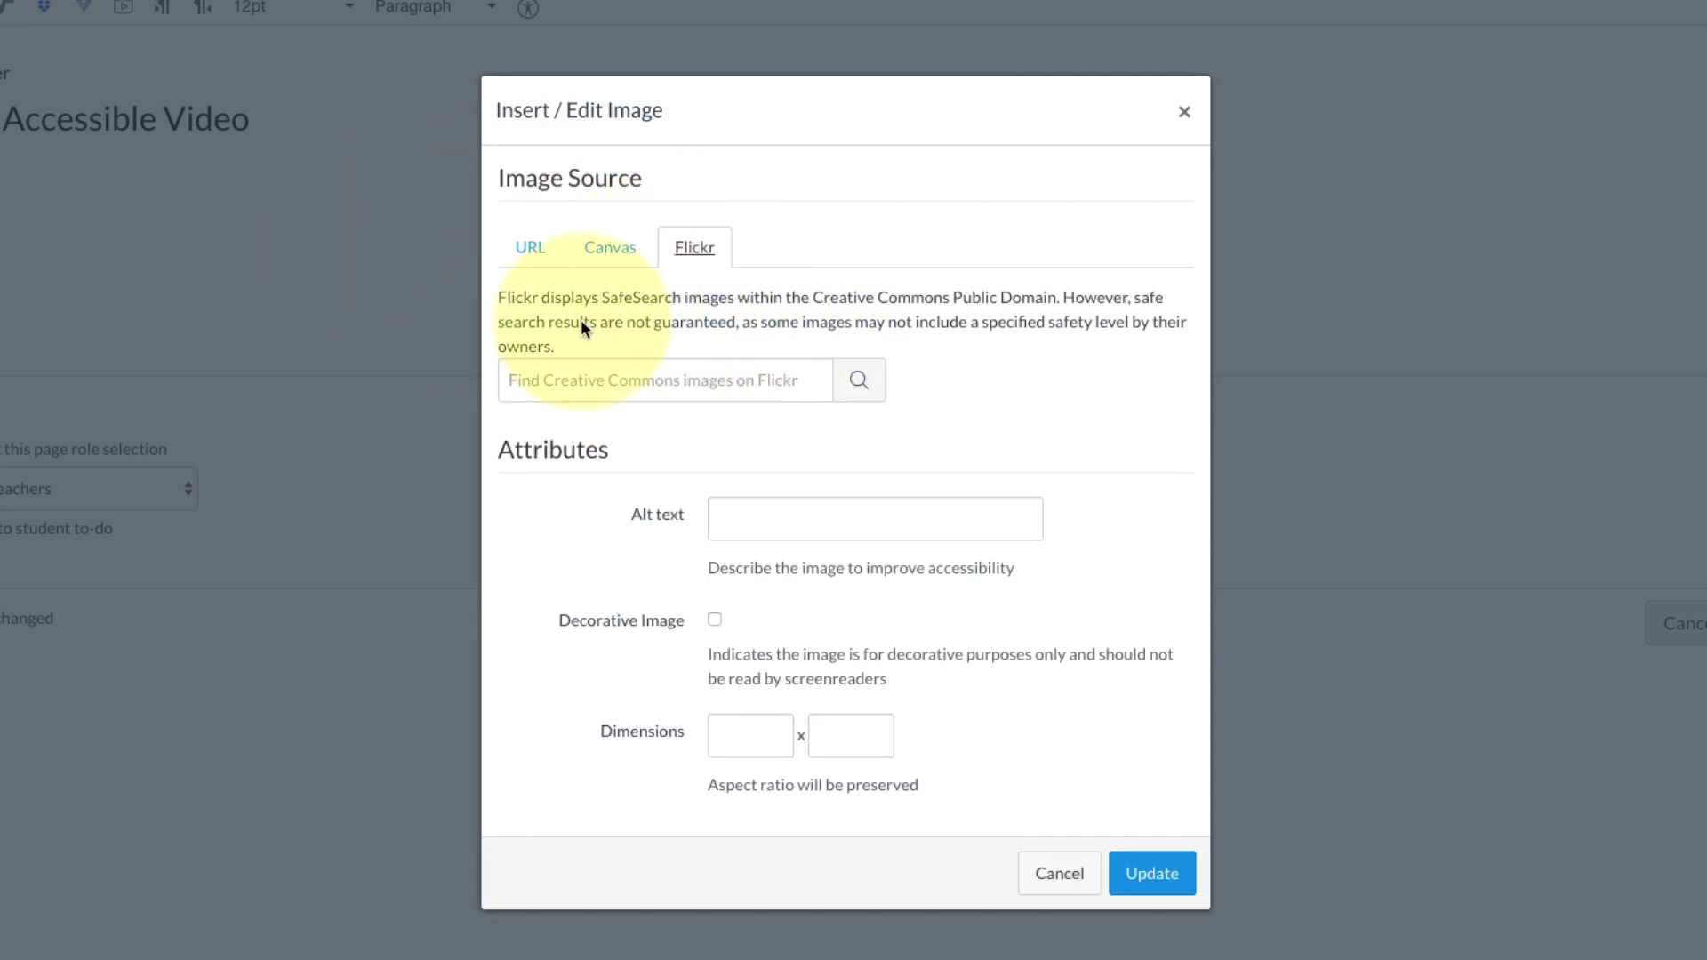
pyautogui.click(594, 379)
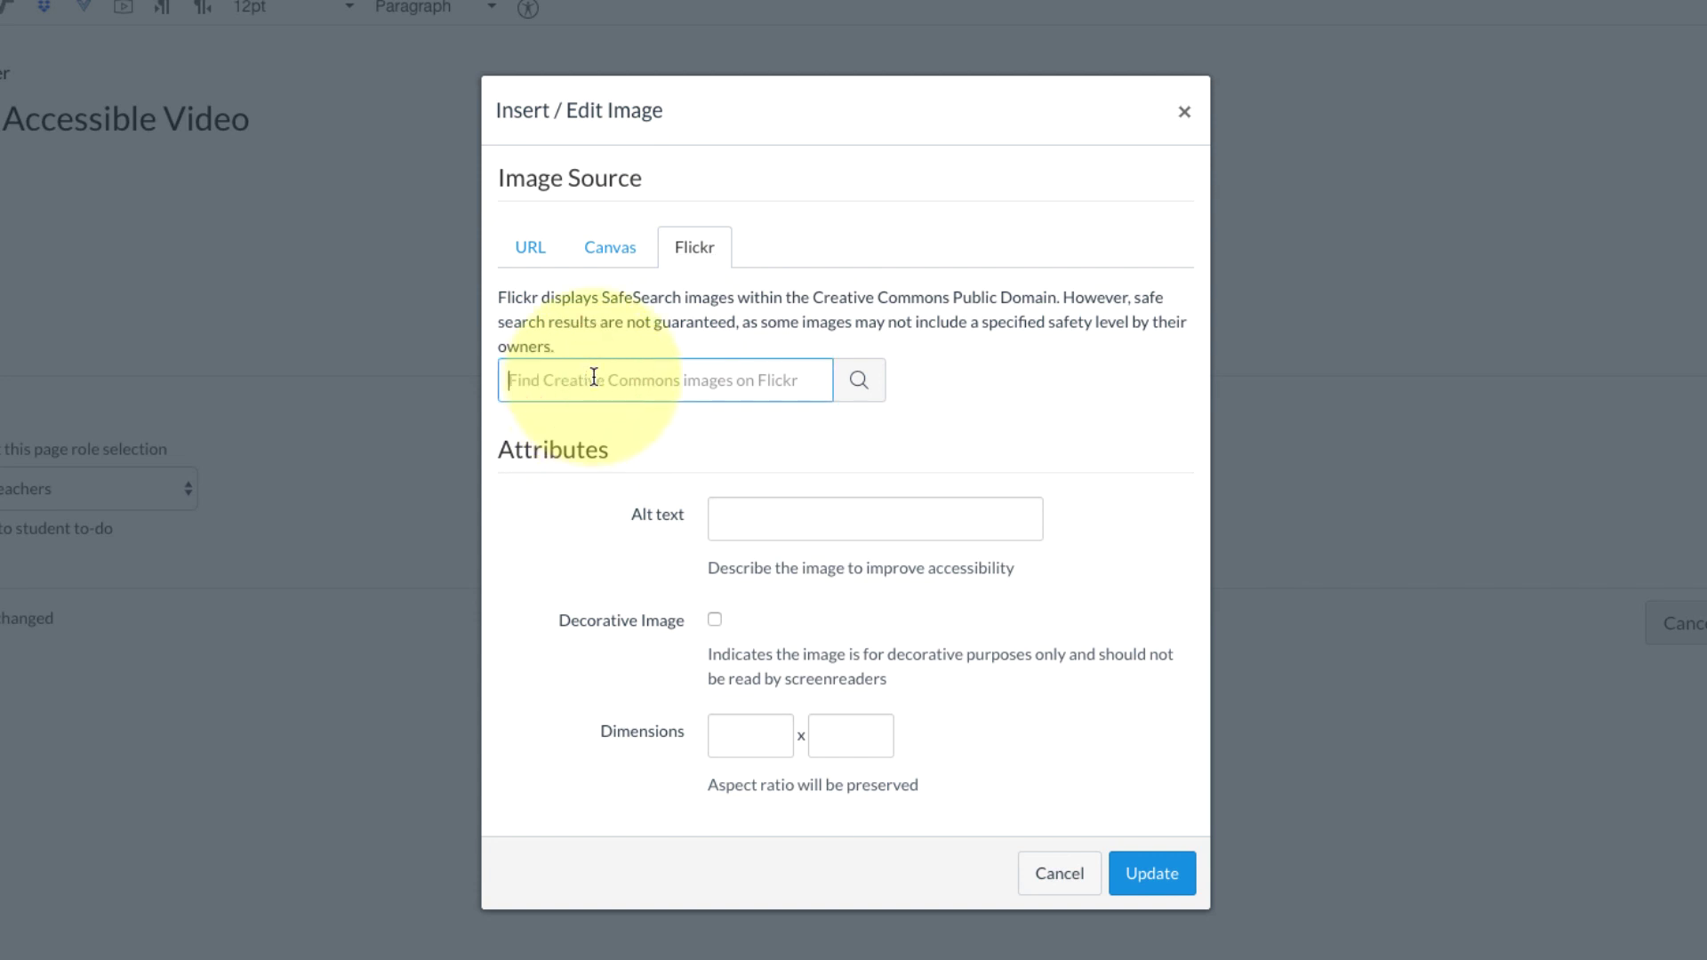
pyautogui.write('accessibilty')
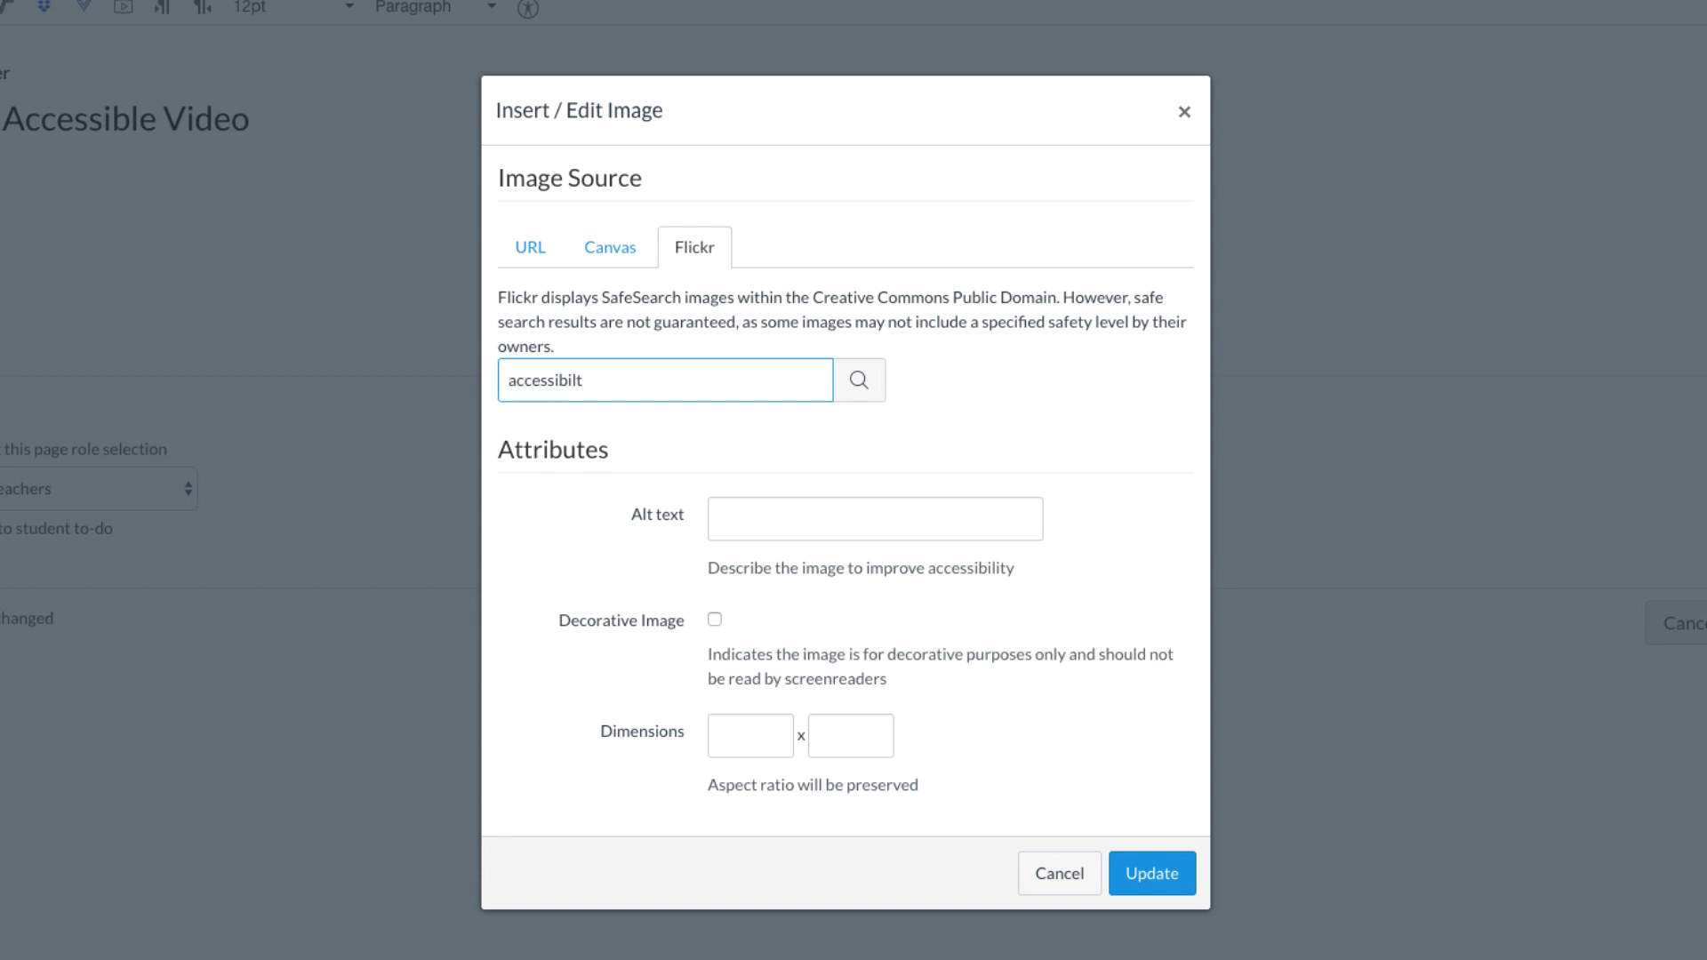
pyautogui.rightClick(570, 382)
pyautogui.click(628, 395)
pyautogui.press('Return')
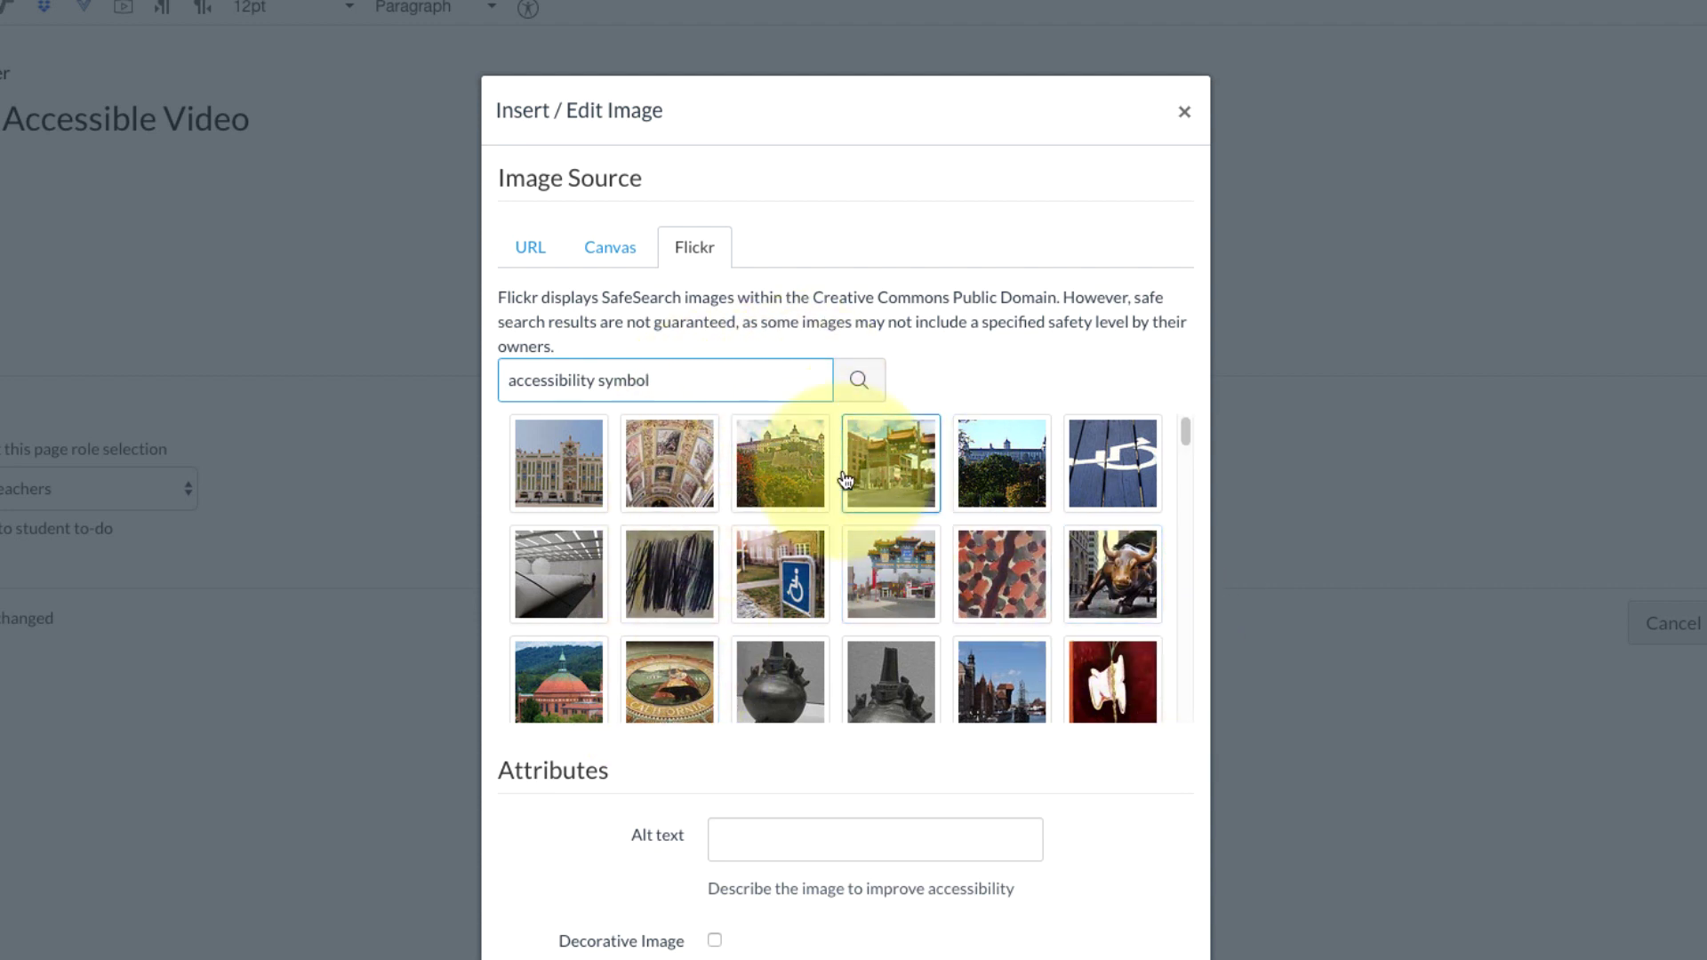
# Select the Charging Bull image and add 'Bronze Statue' to its alt text after Bull.
pyautogui.tripleClick(721, 381)
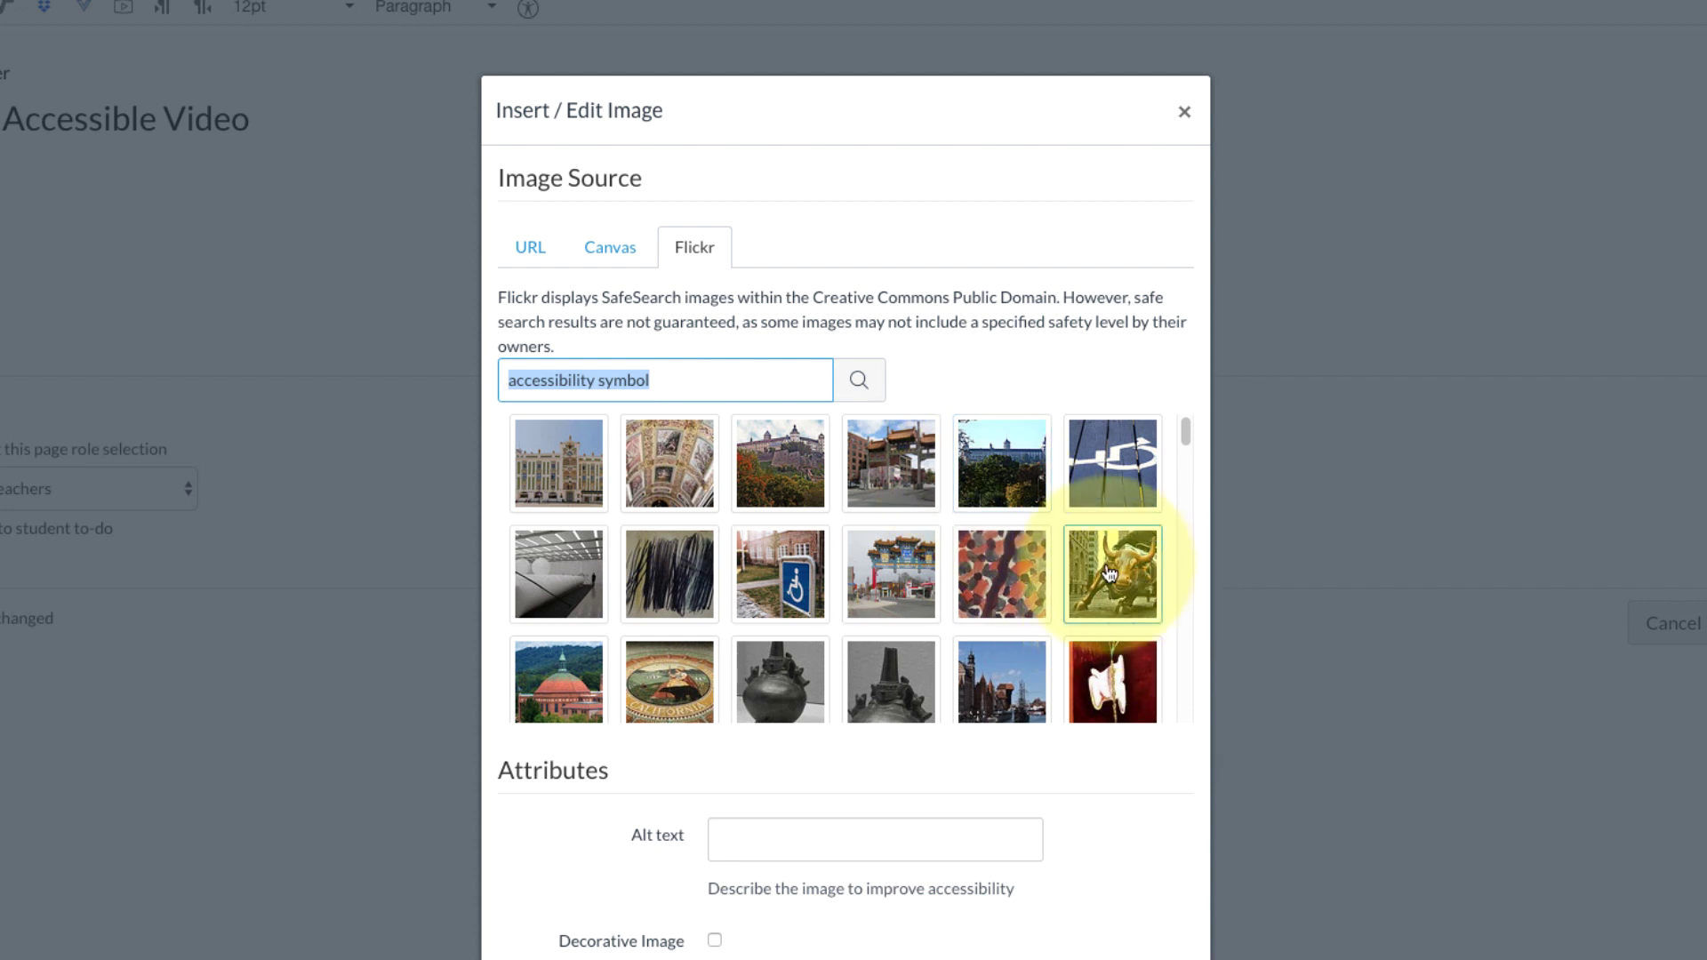
pyautogui.click(1135, 578)
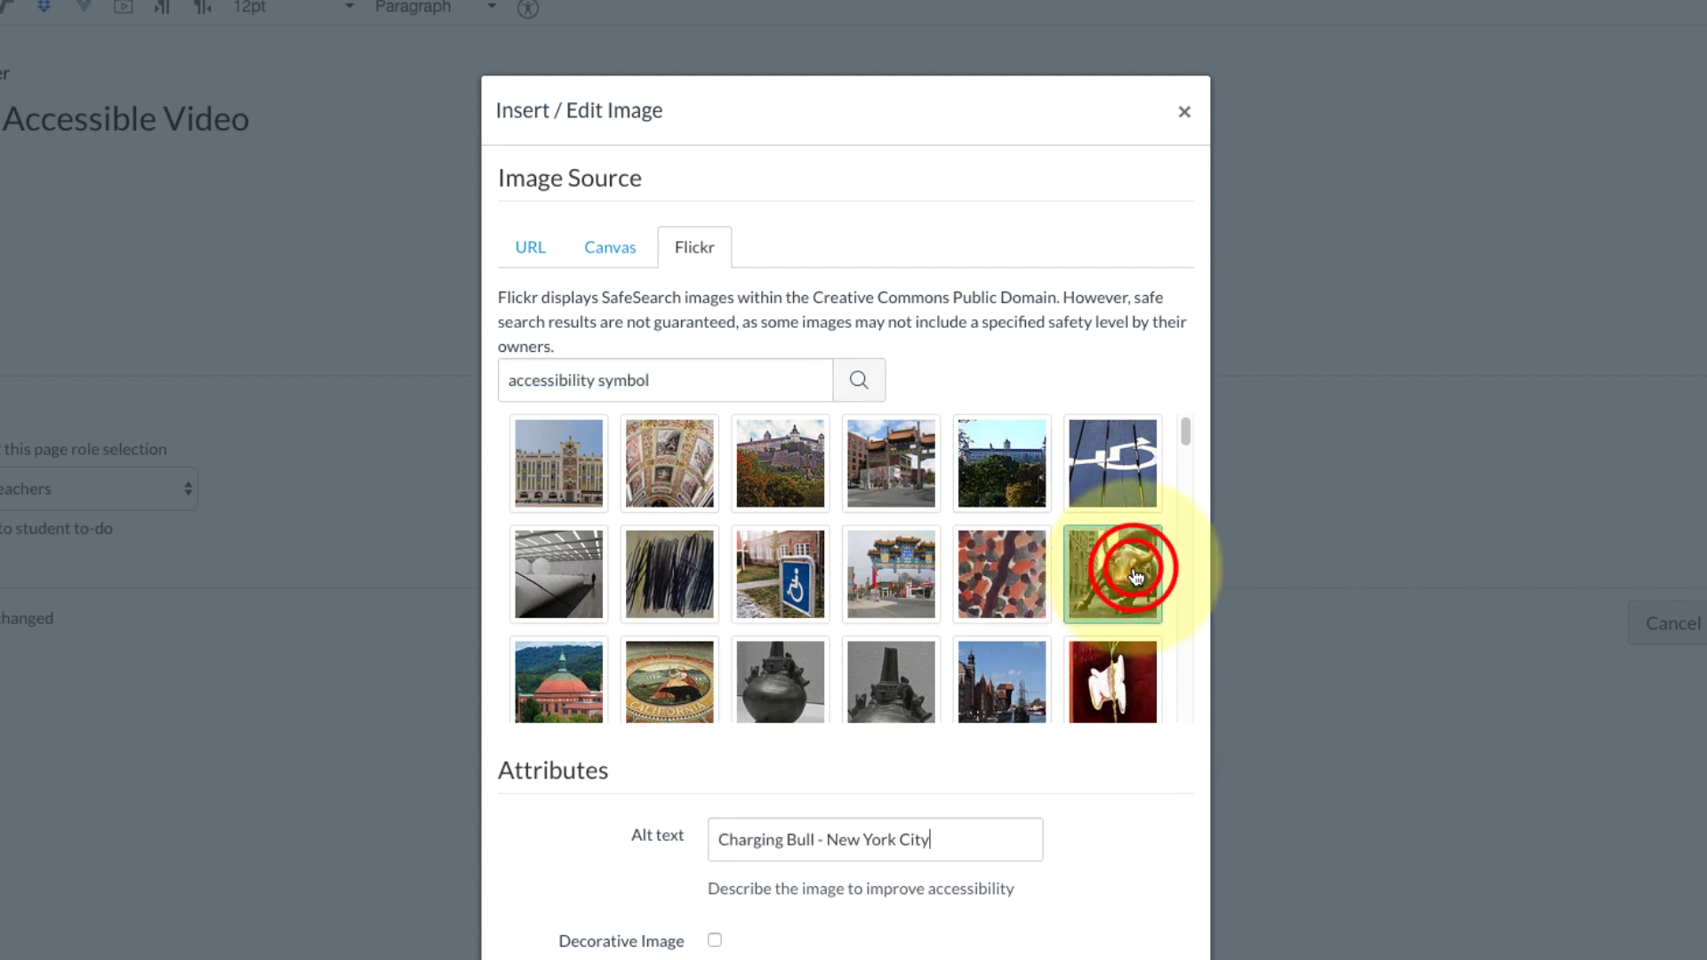
pyautogui.scroll(-1, 1101, 859)
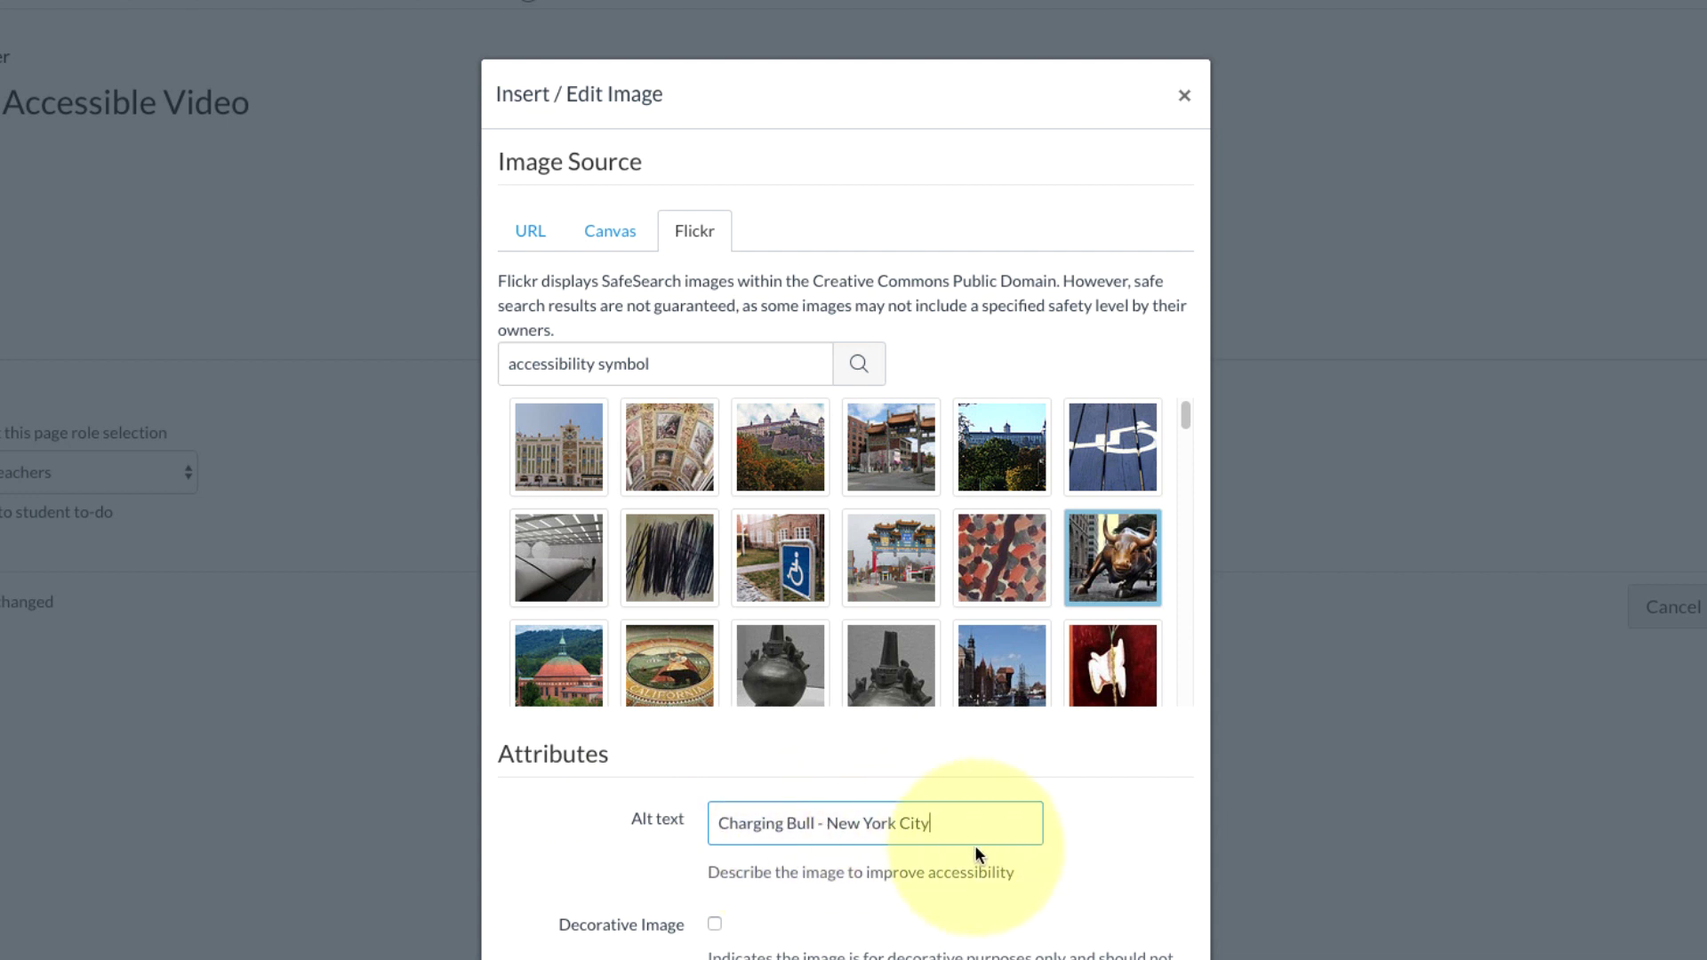
pyautogui.scroll(-1, 976, 845)
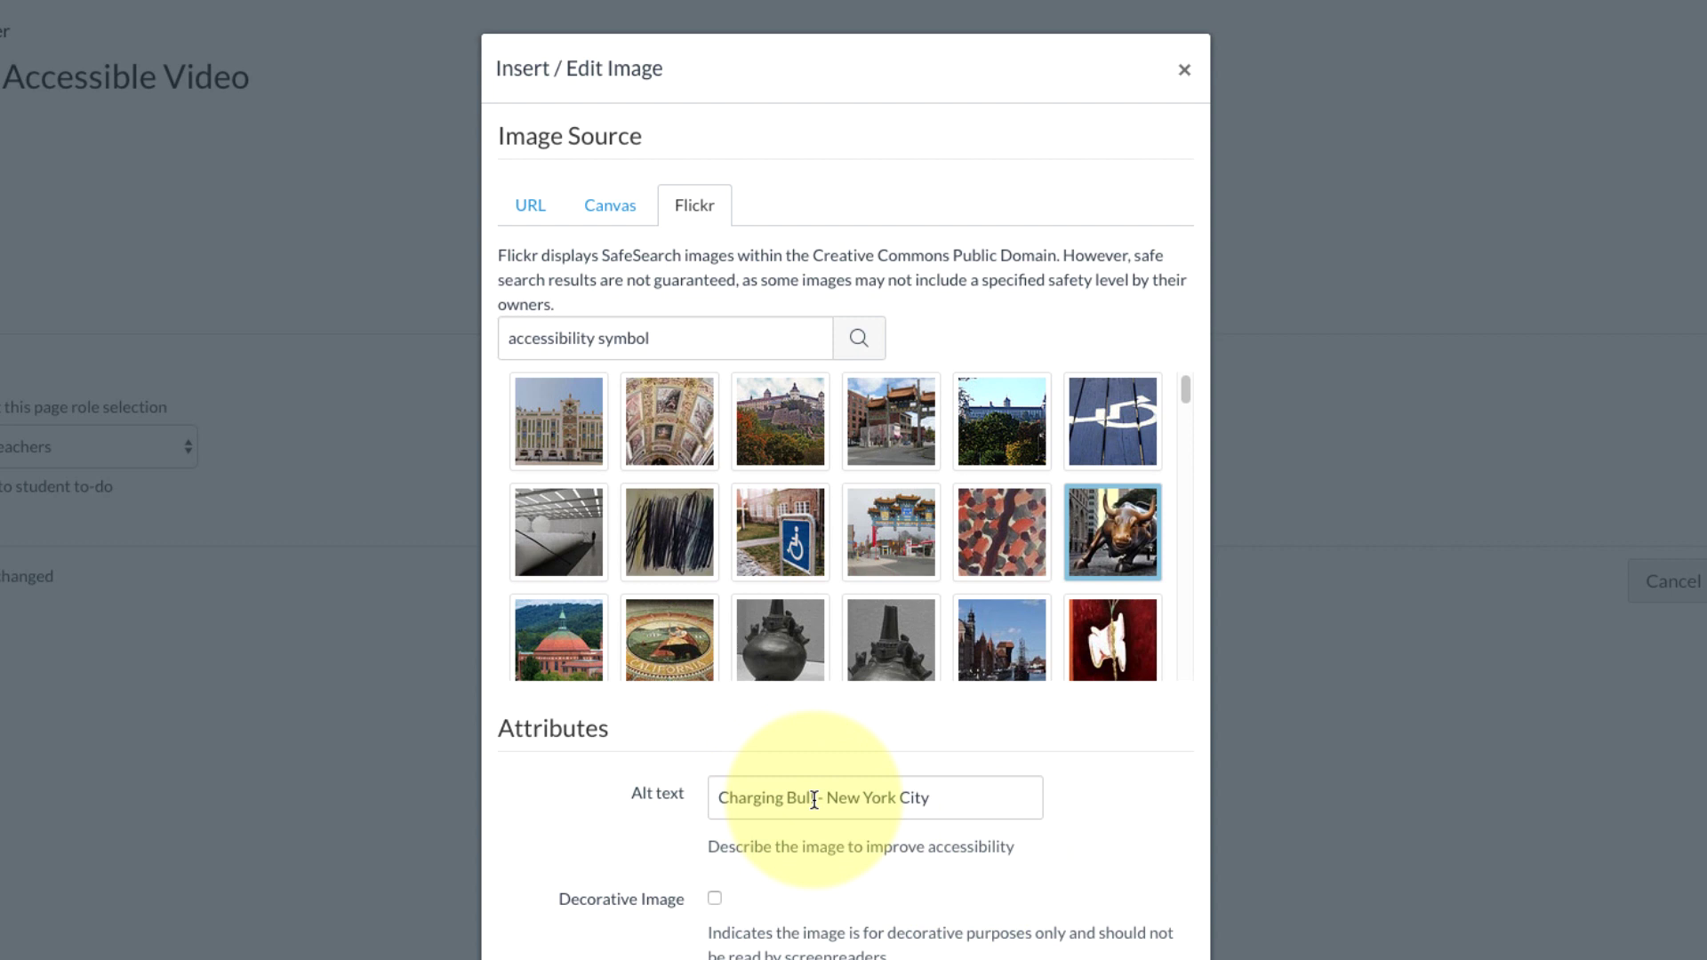
pyautogui.click(813, 797)
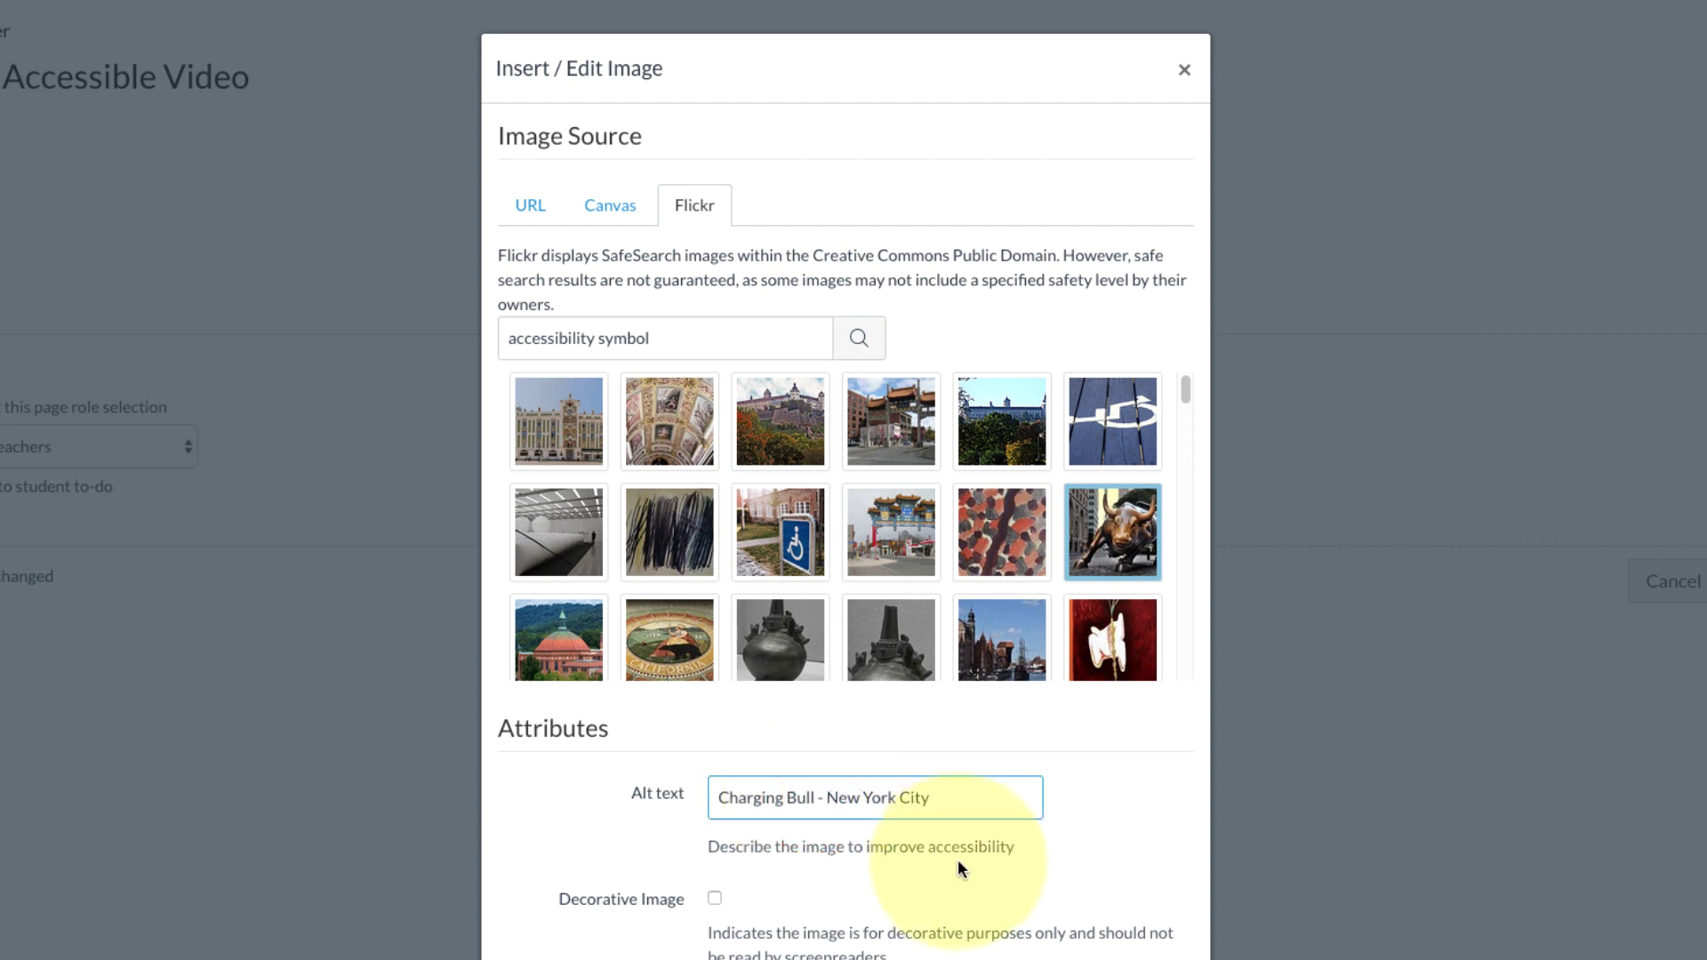
pyautogui.write('Bronze Statue')
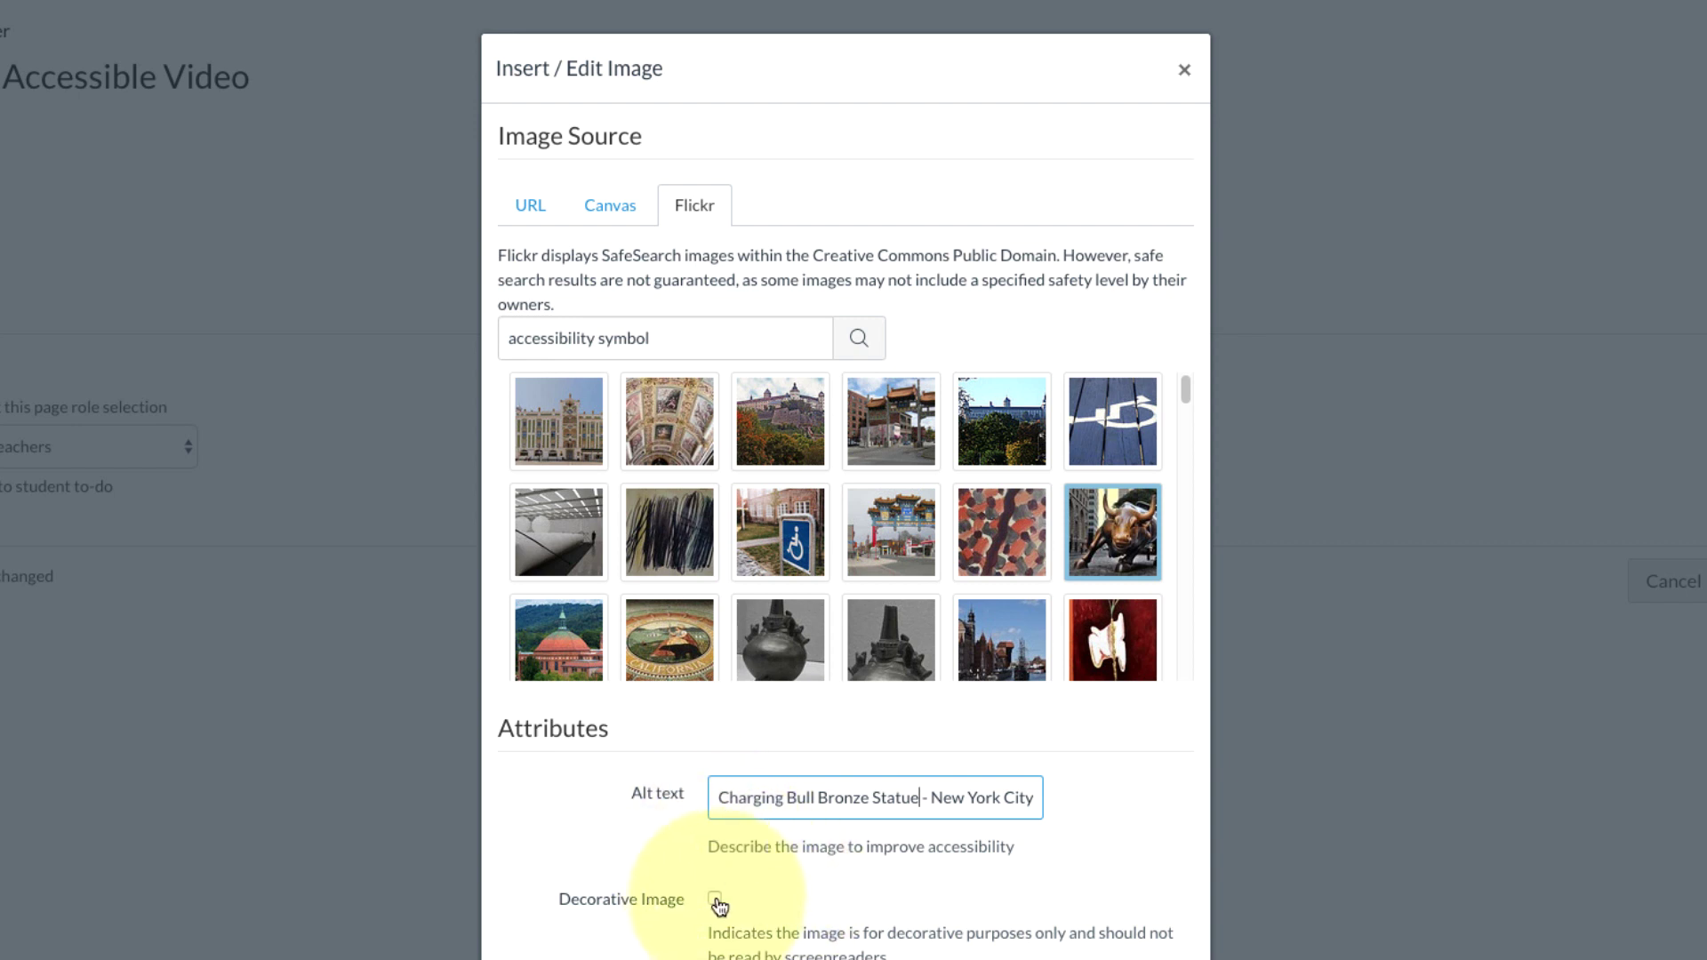
pyautogui.scroll(-4, 720, 906)
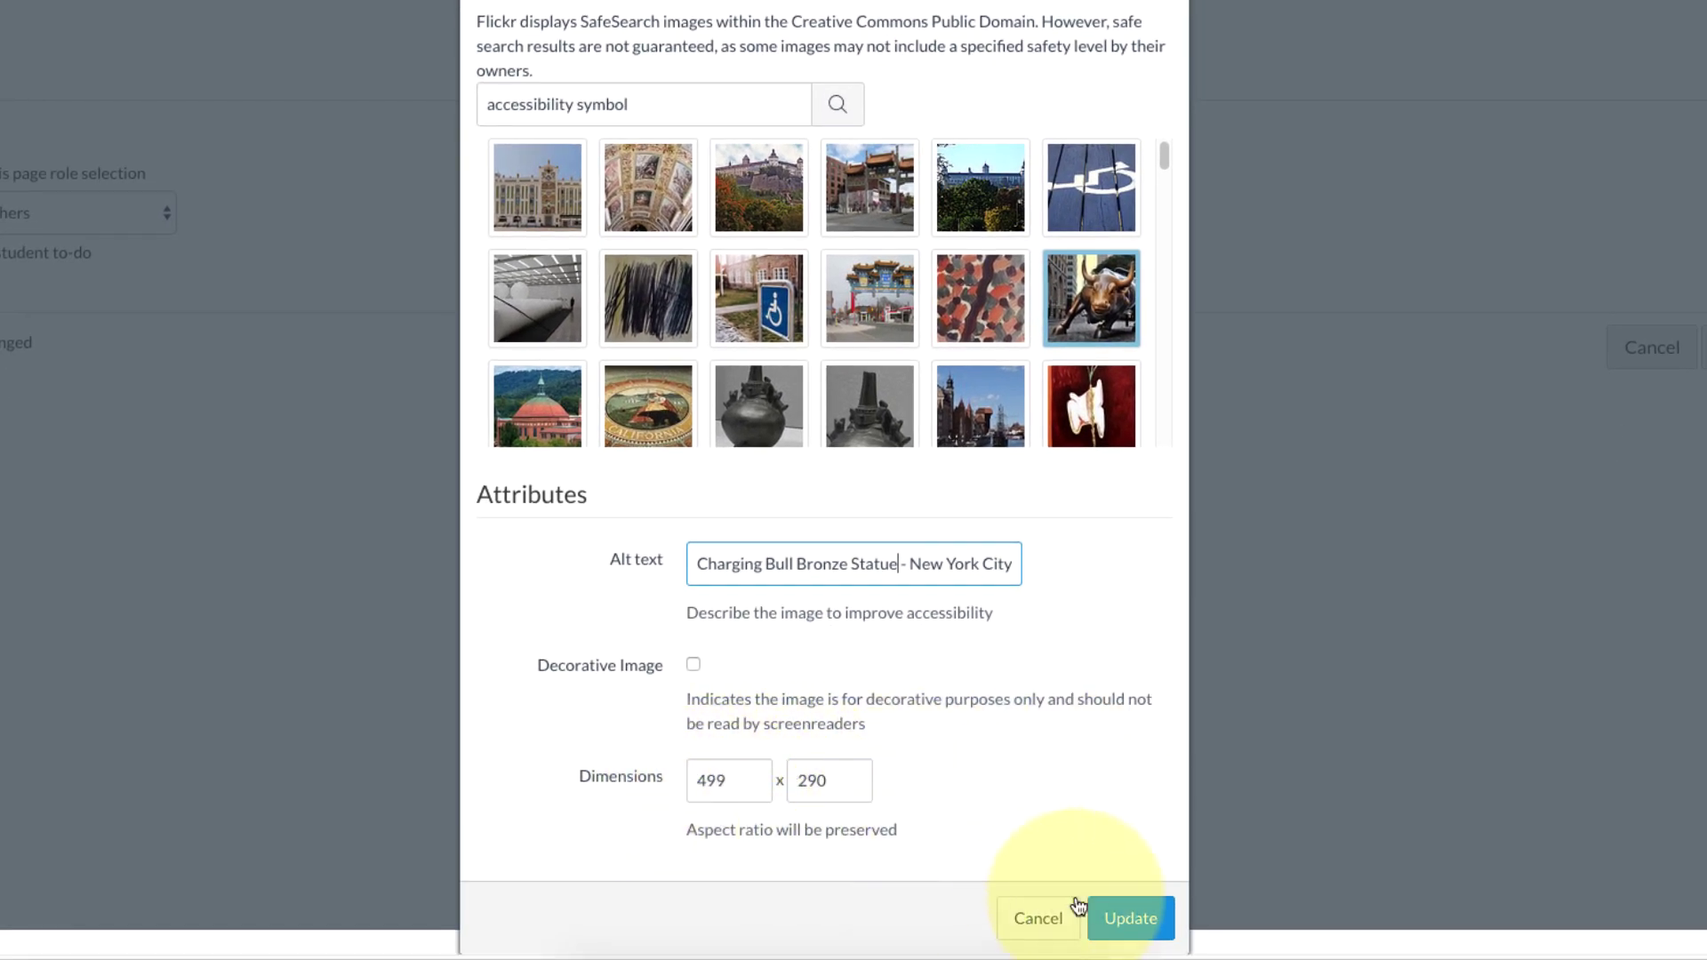
# Insert the Charging Bull photo and enlarge it by dragging its corner handle.
pyautogui.click(1145, 922)
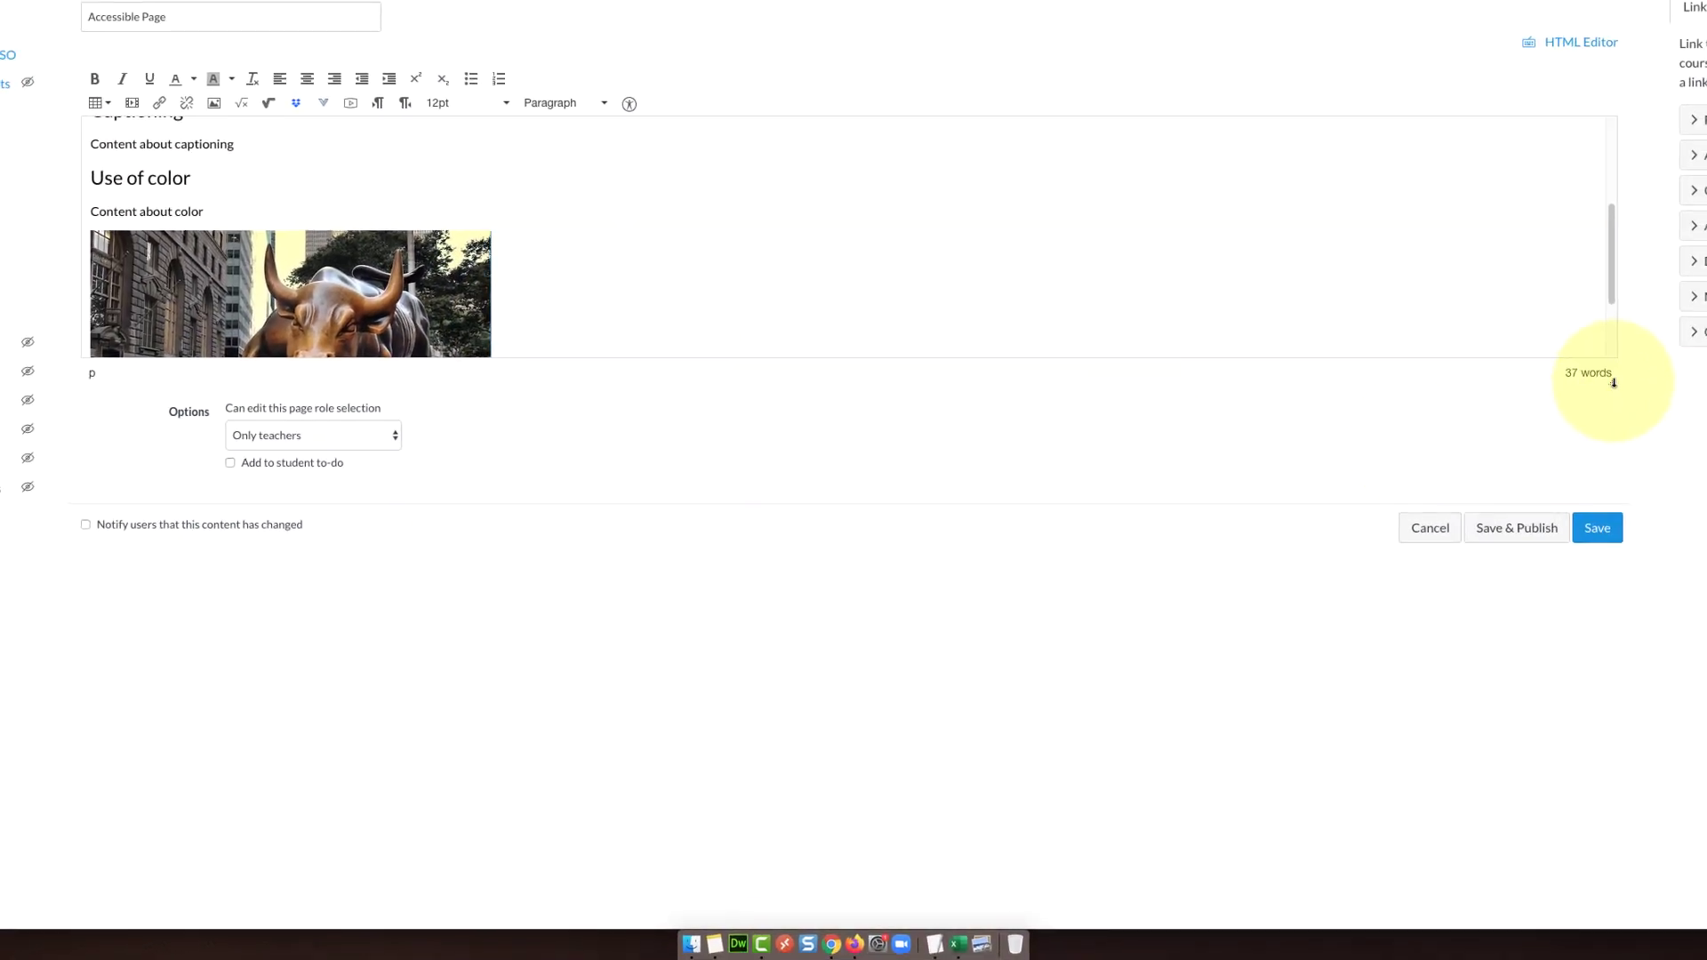
pyautogui.moveTo(1614, 383); pyautogui.dragTo(1613, 603)
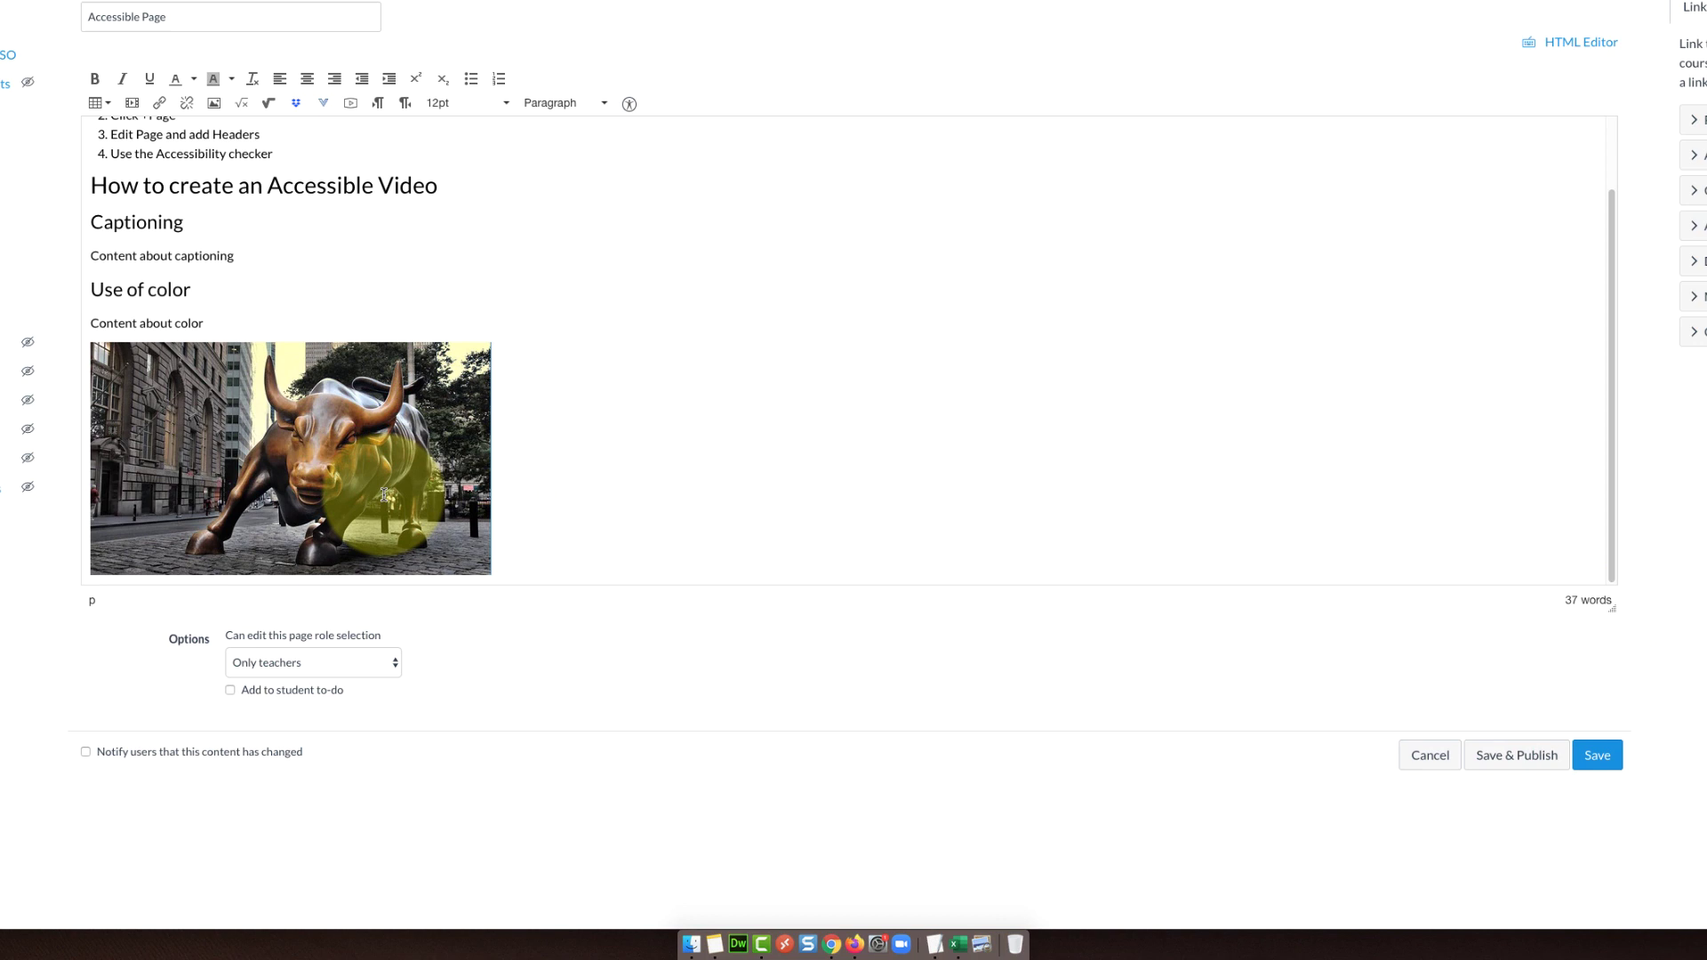
pyautogui.click(318, 440)
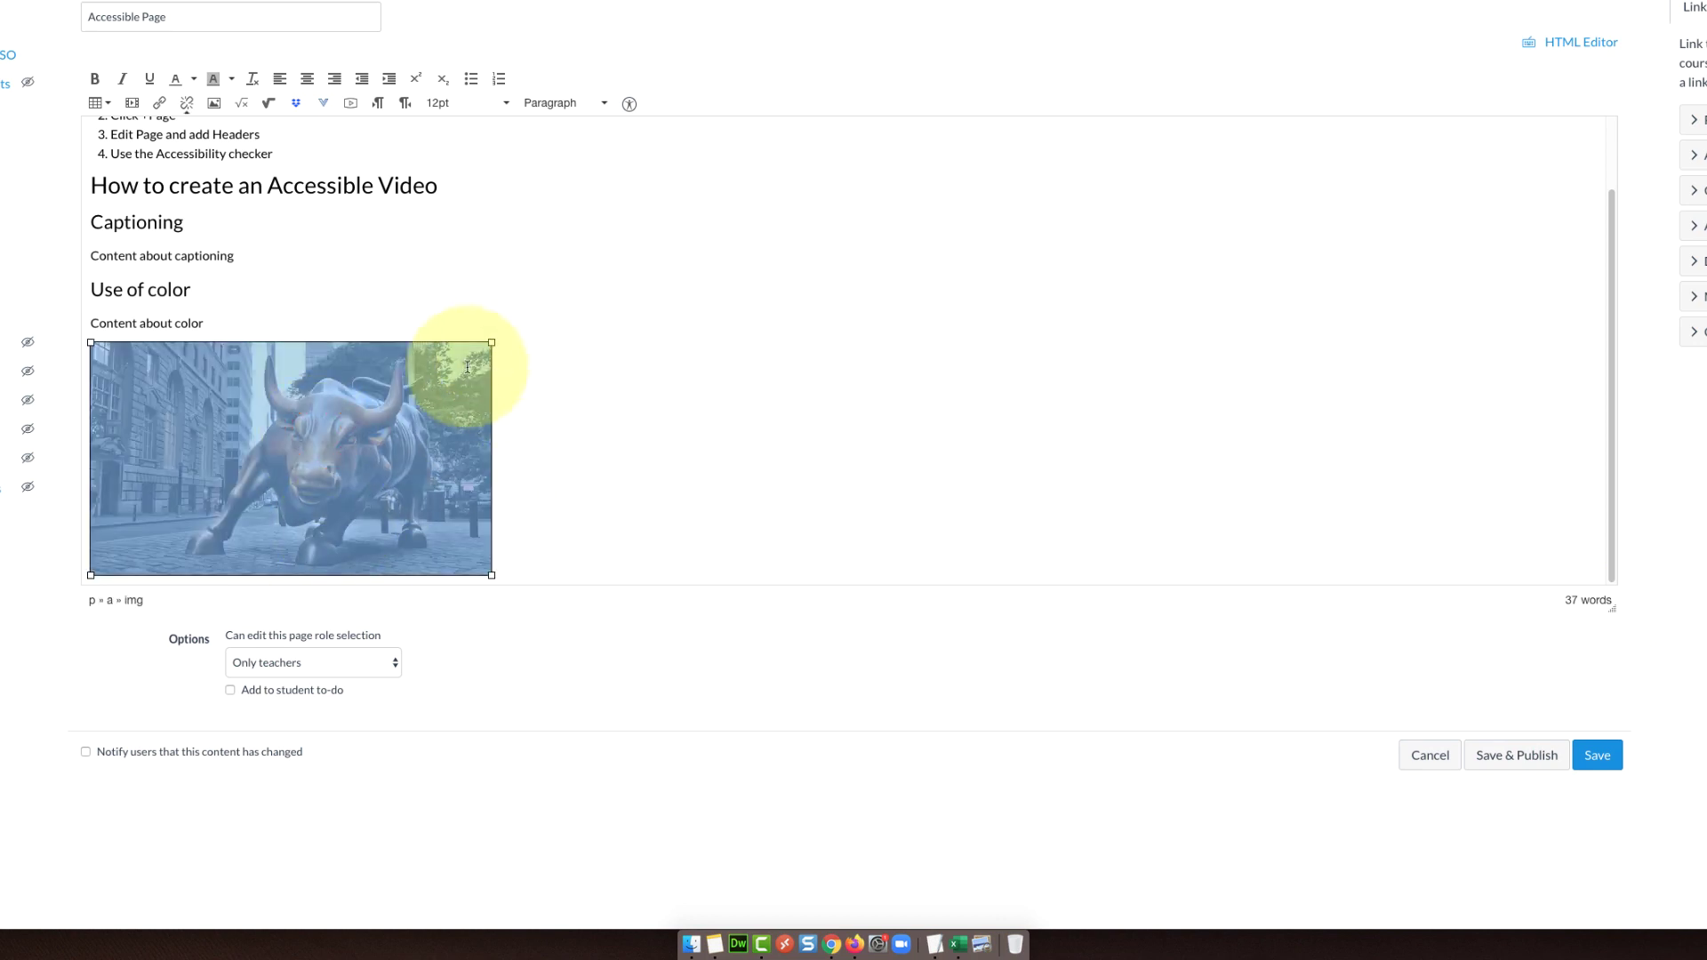
pyautogui.moveTo(491, 341)
pyautogui.mouseDown()
pyautogui.moveTo(338, 394)
pyautogui.moveTo(501, 354)
pyautogui.mouseUp()
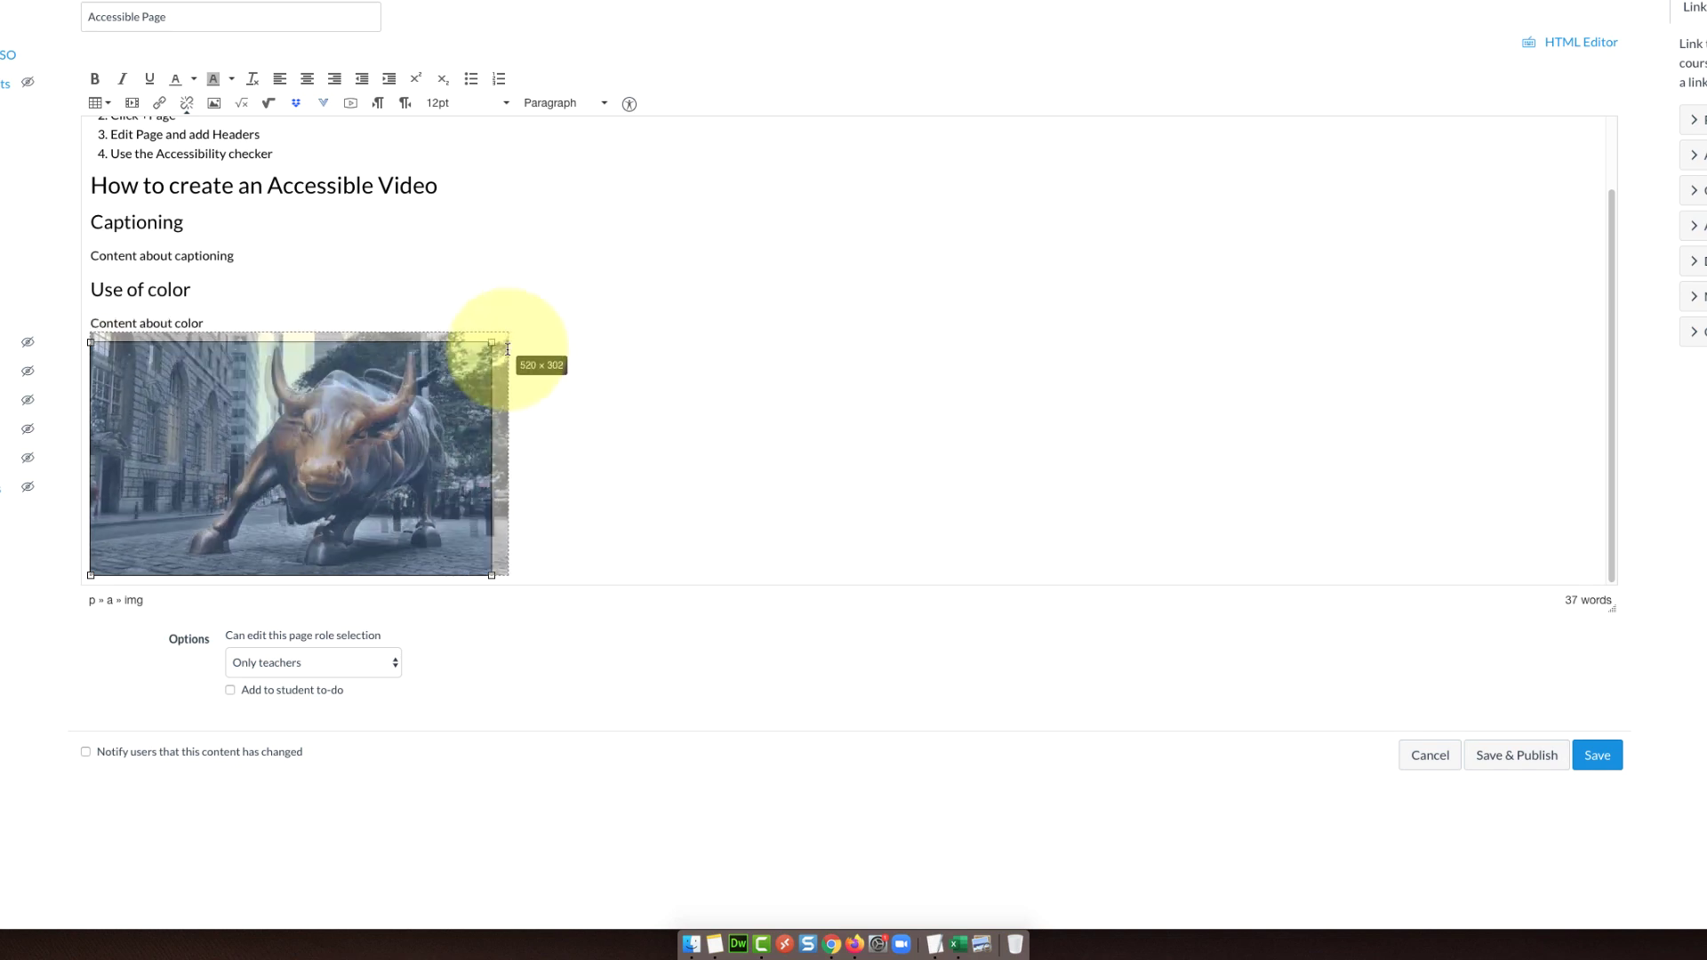
pyautogui.click(663, 659)
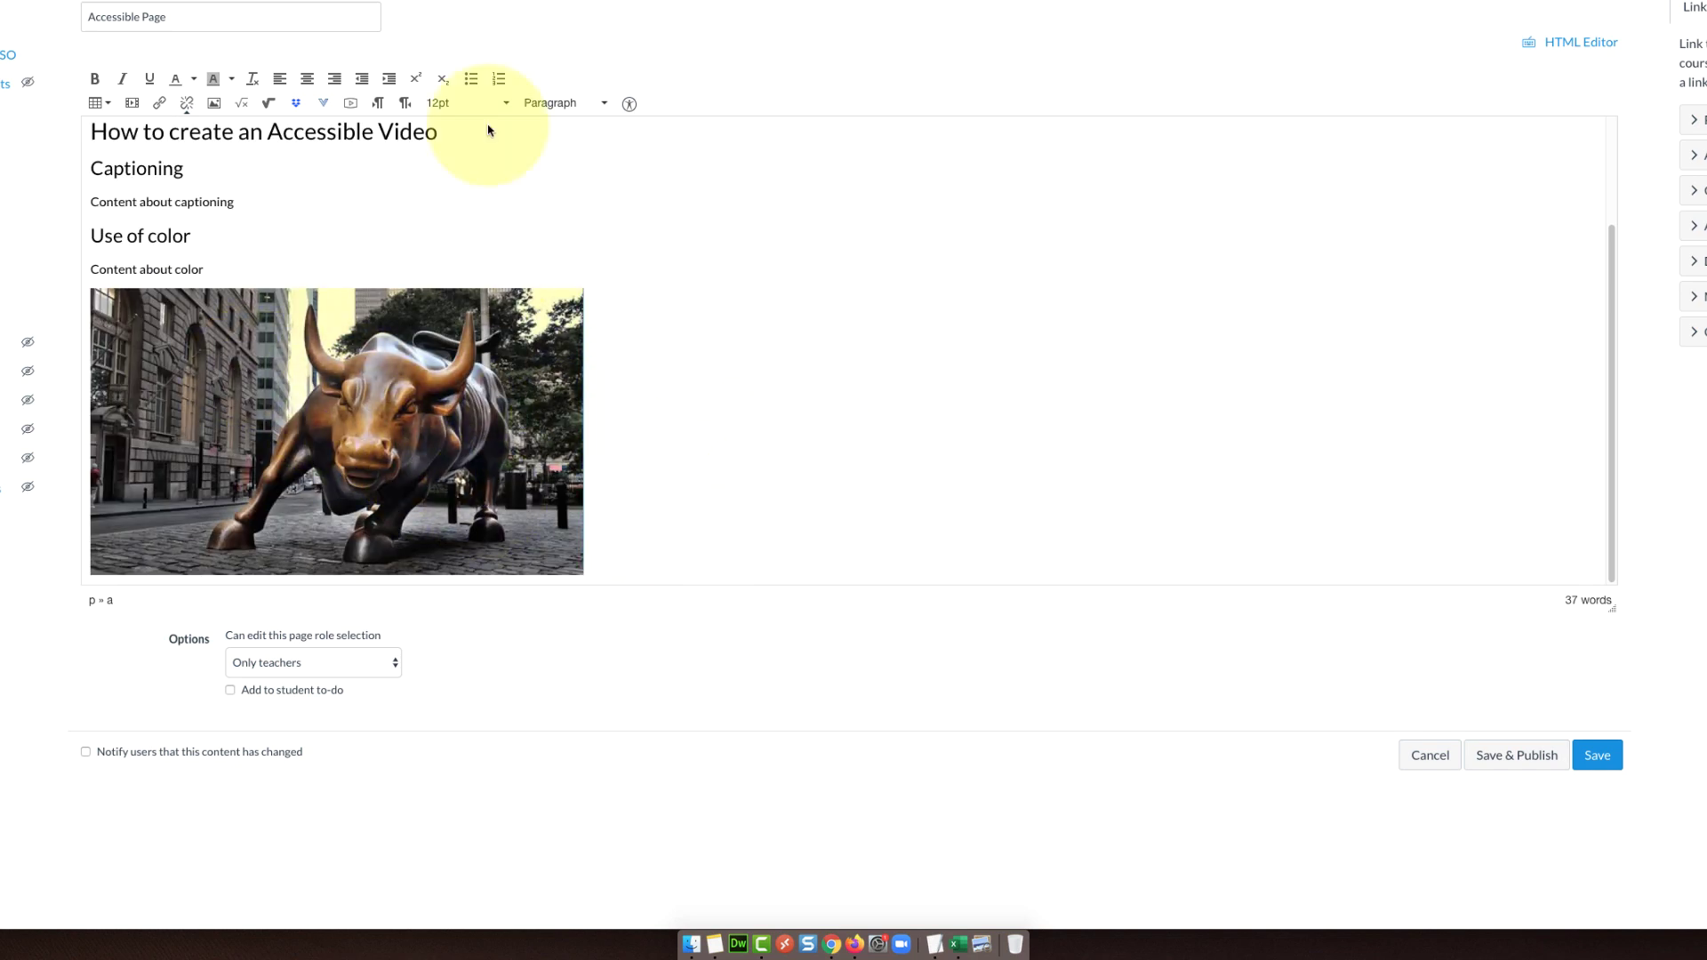
# Confirm the photo's statue alt text without changes, then add a new line below it.
pyautogui.click(305, 407)
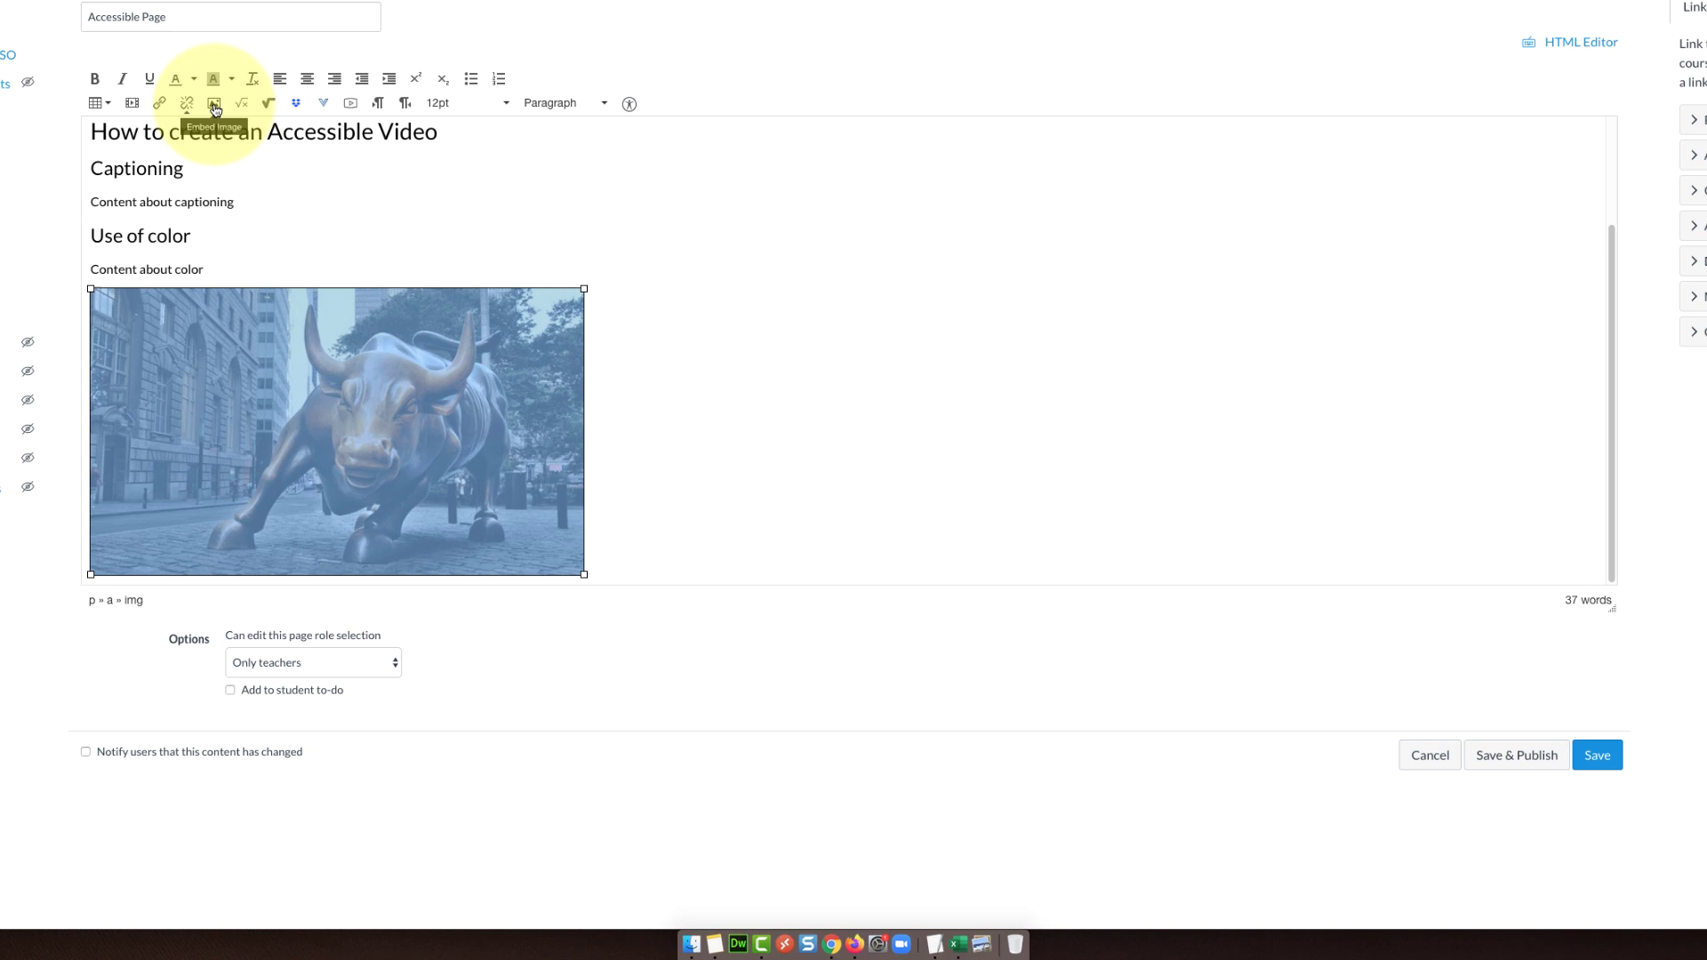
pyautogui.click(215, 104)
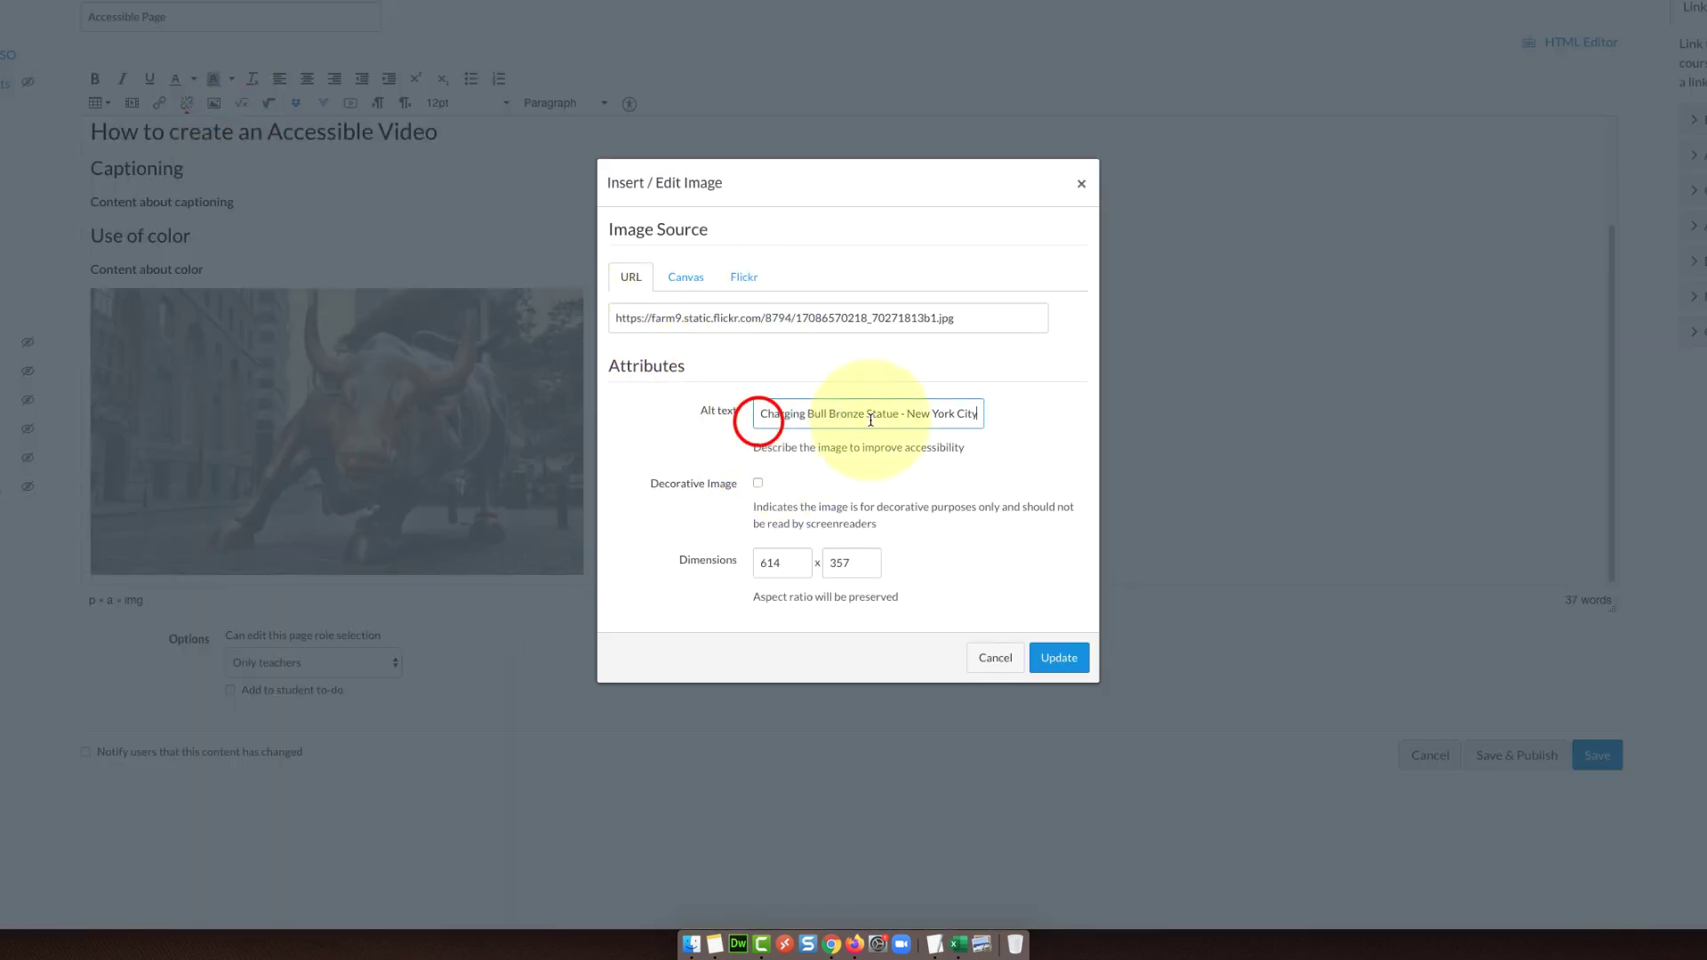
pyautogui.moveTo(981, 413); pyautogui.dragTo(762, 405)
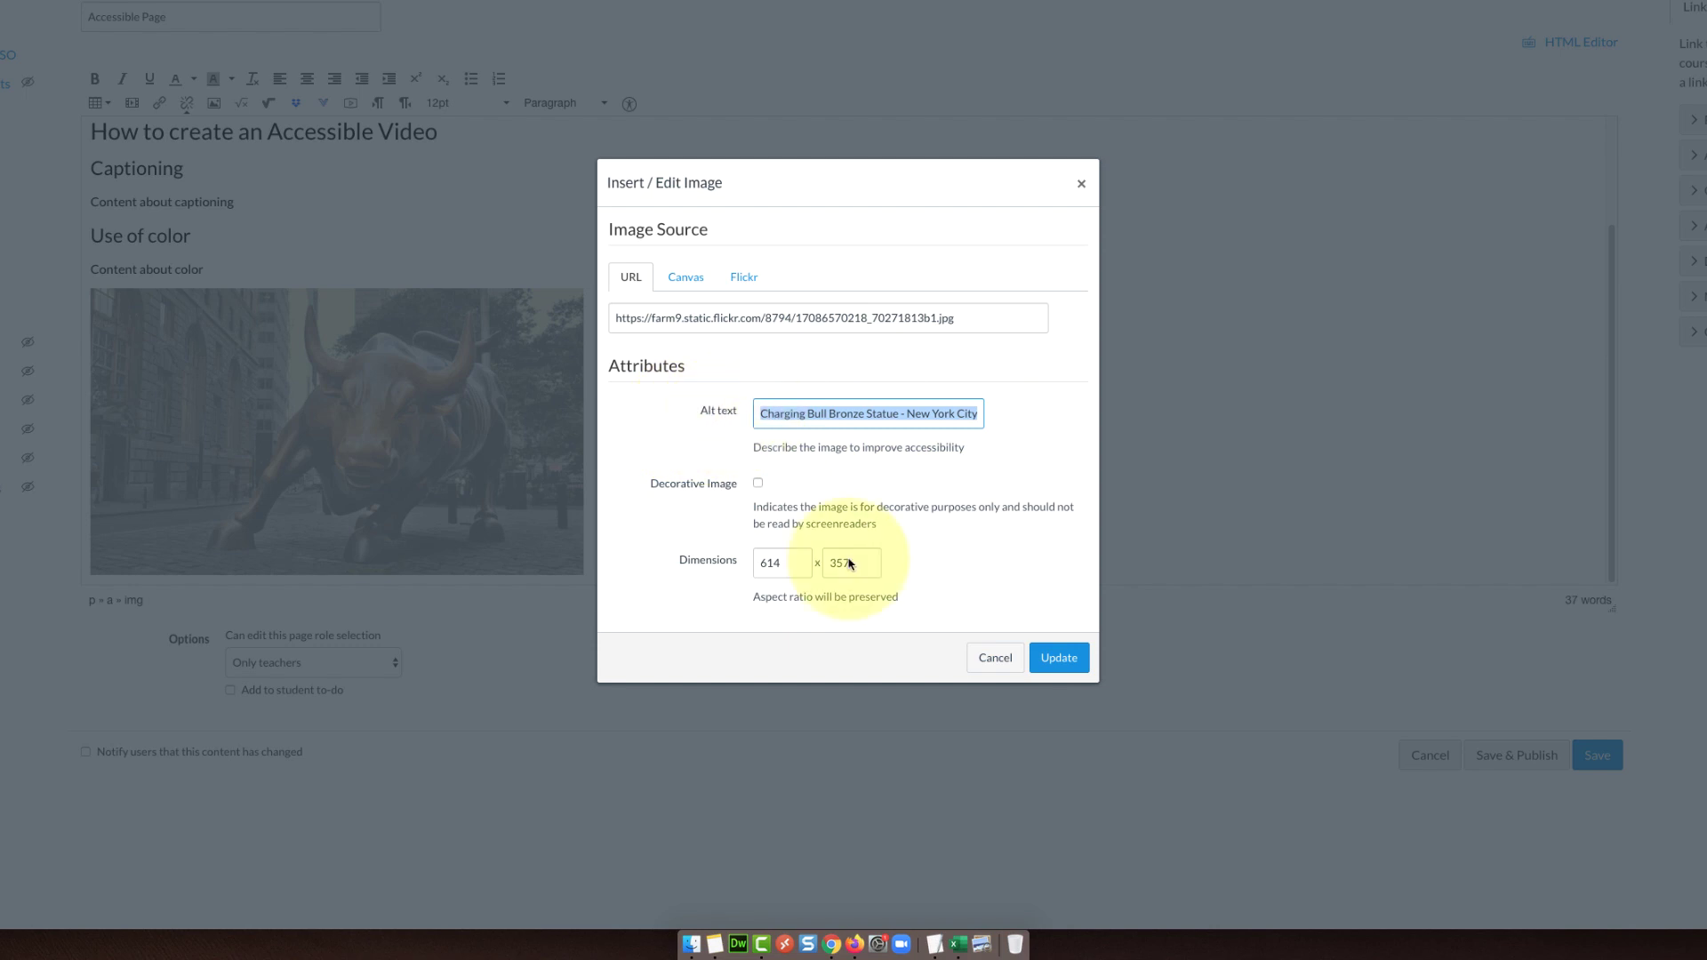
pyautogui.click(989, 663)
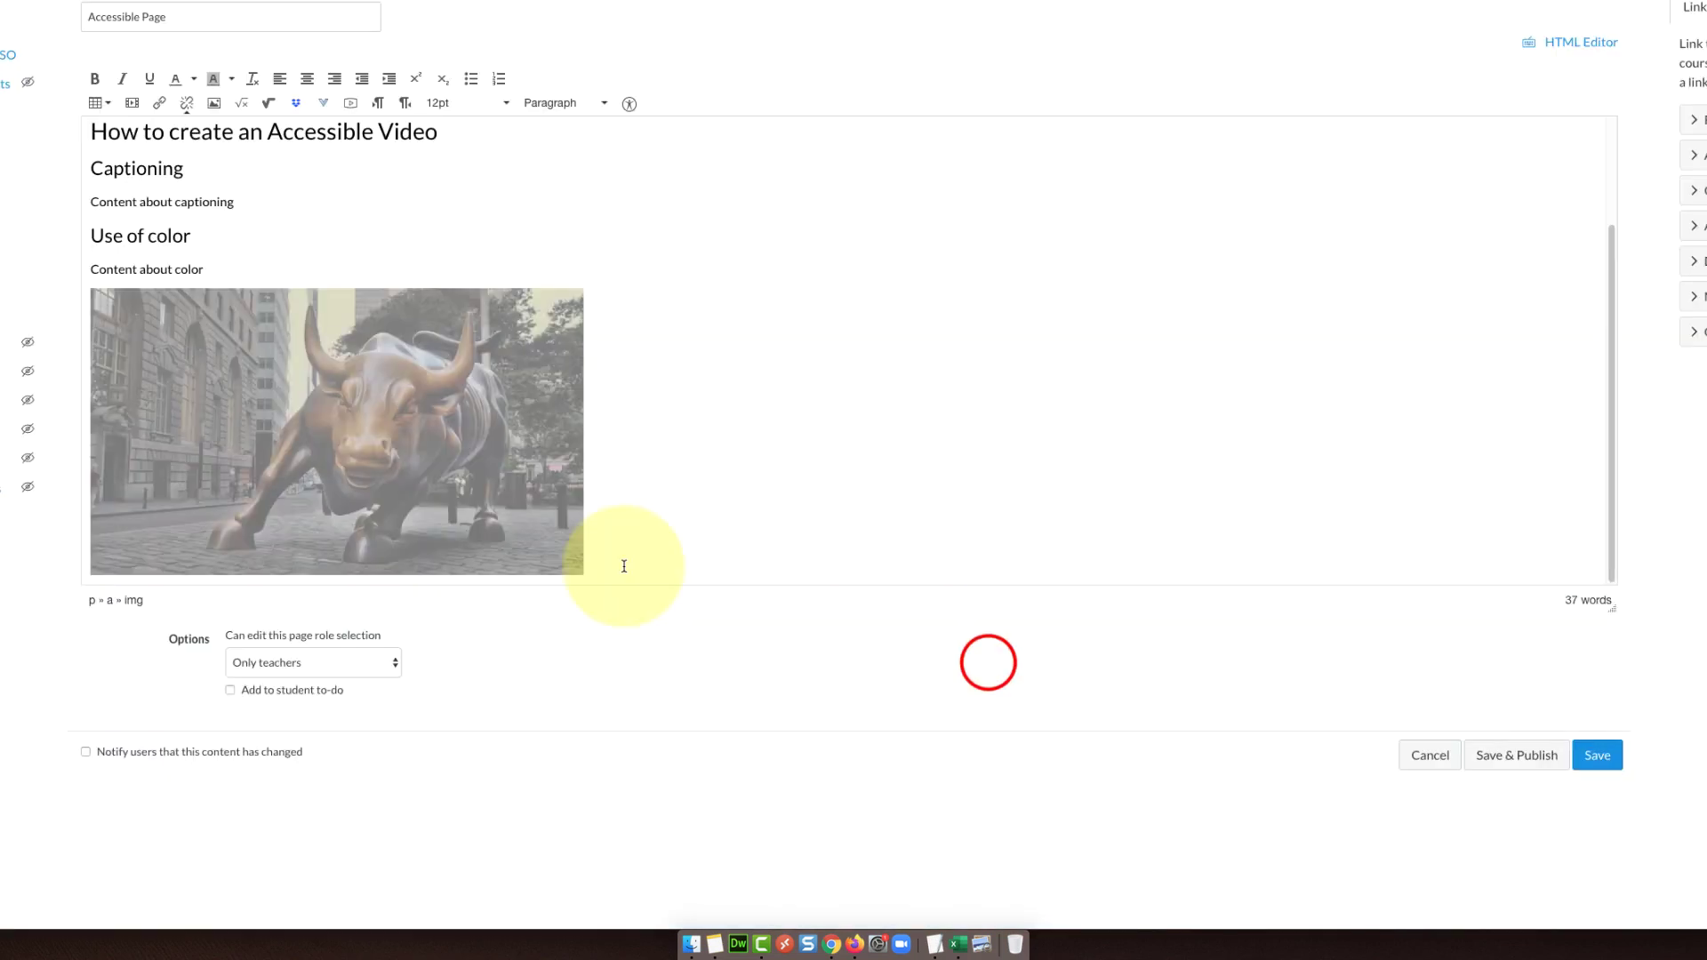
pyautogui.click(665, 514)
pyautogui.press('Return')
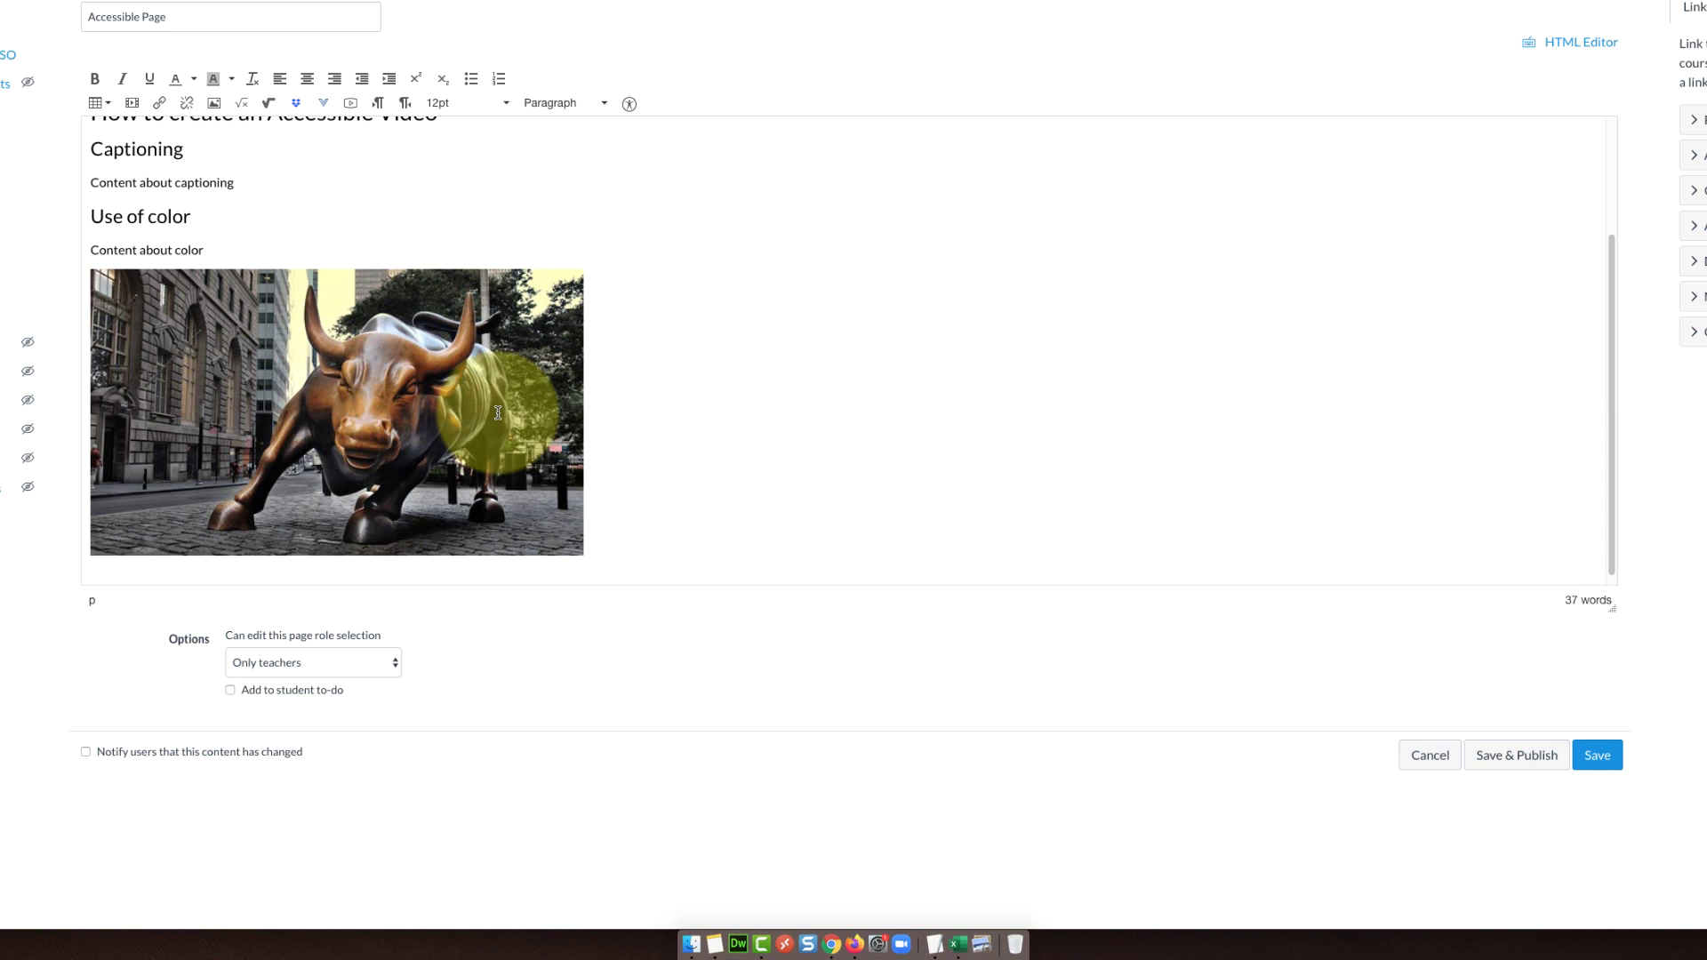
pyautogui.scroll(-1, 494, 414)
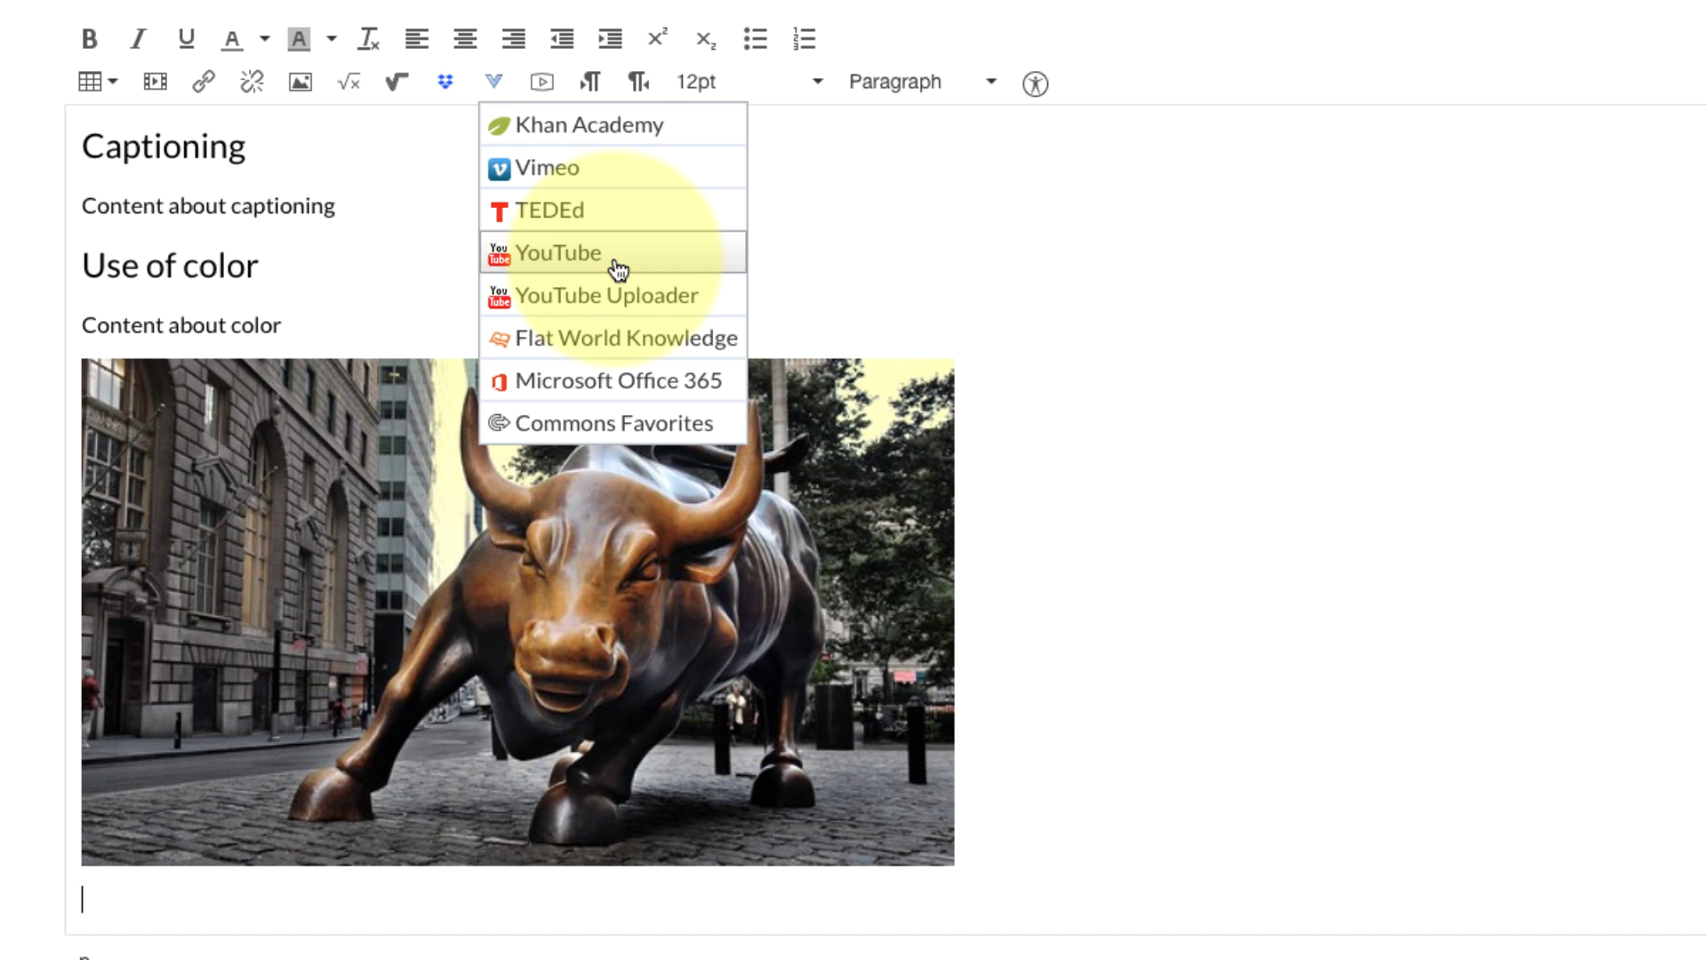
# Search the TEDEd video tool for 'economy' videos.
pyautogui.click(604, 213)
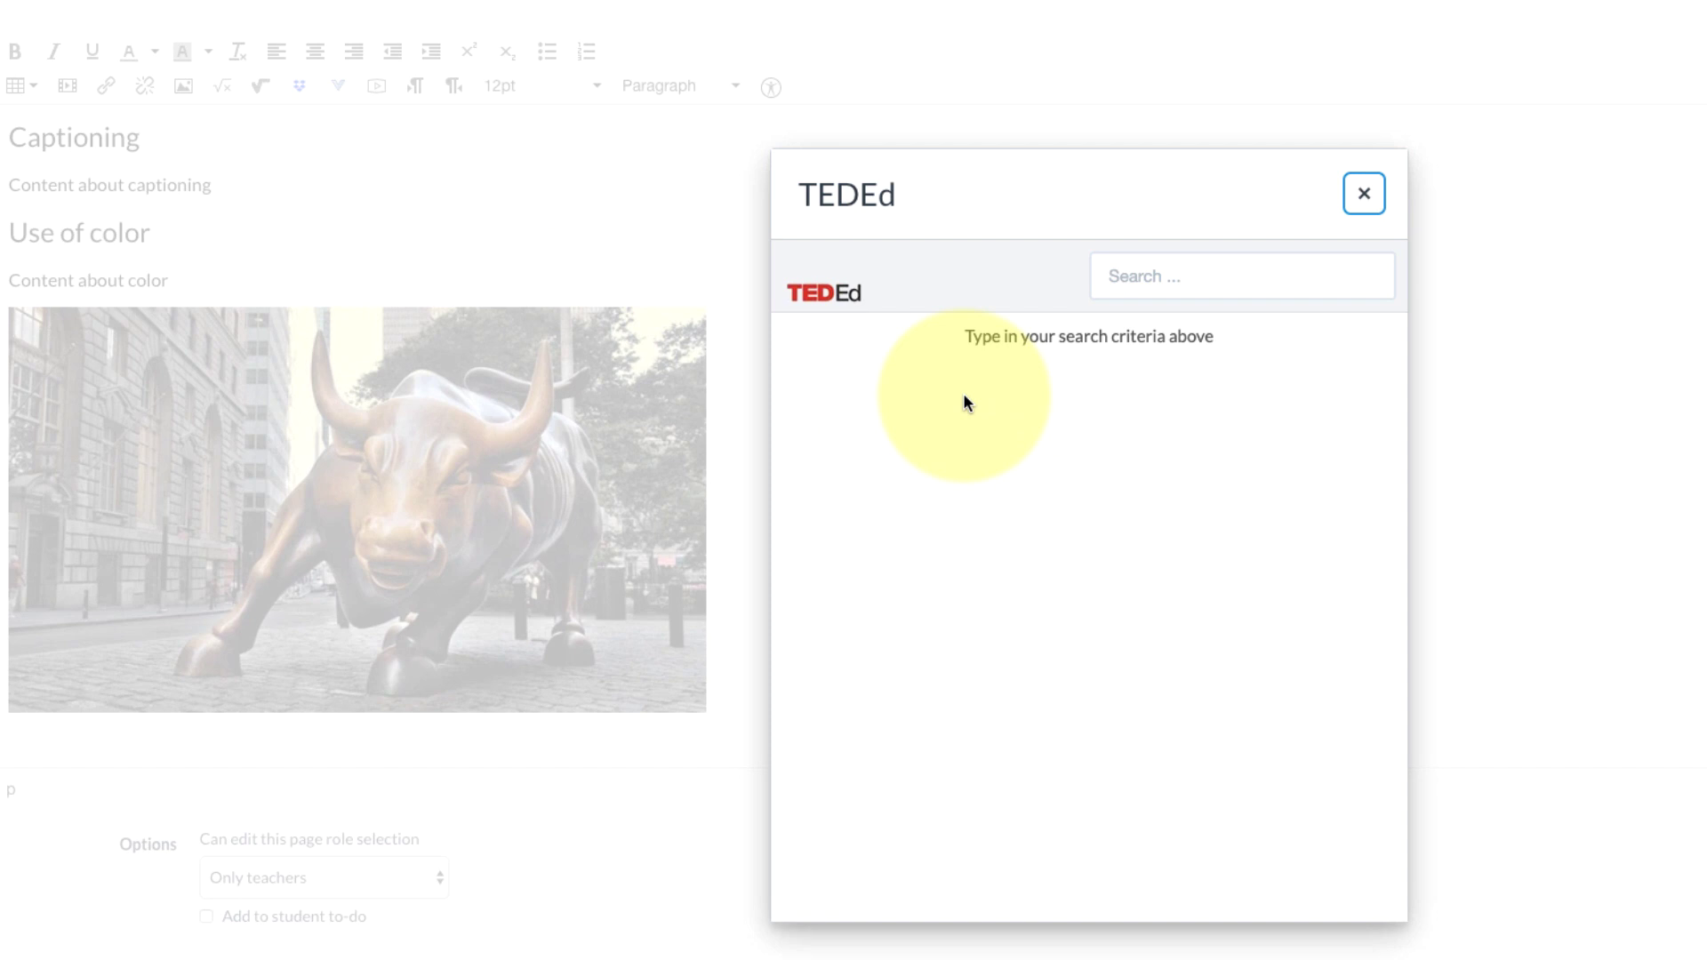
pyautogui.click(1169, 278)
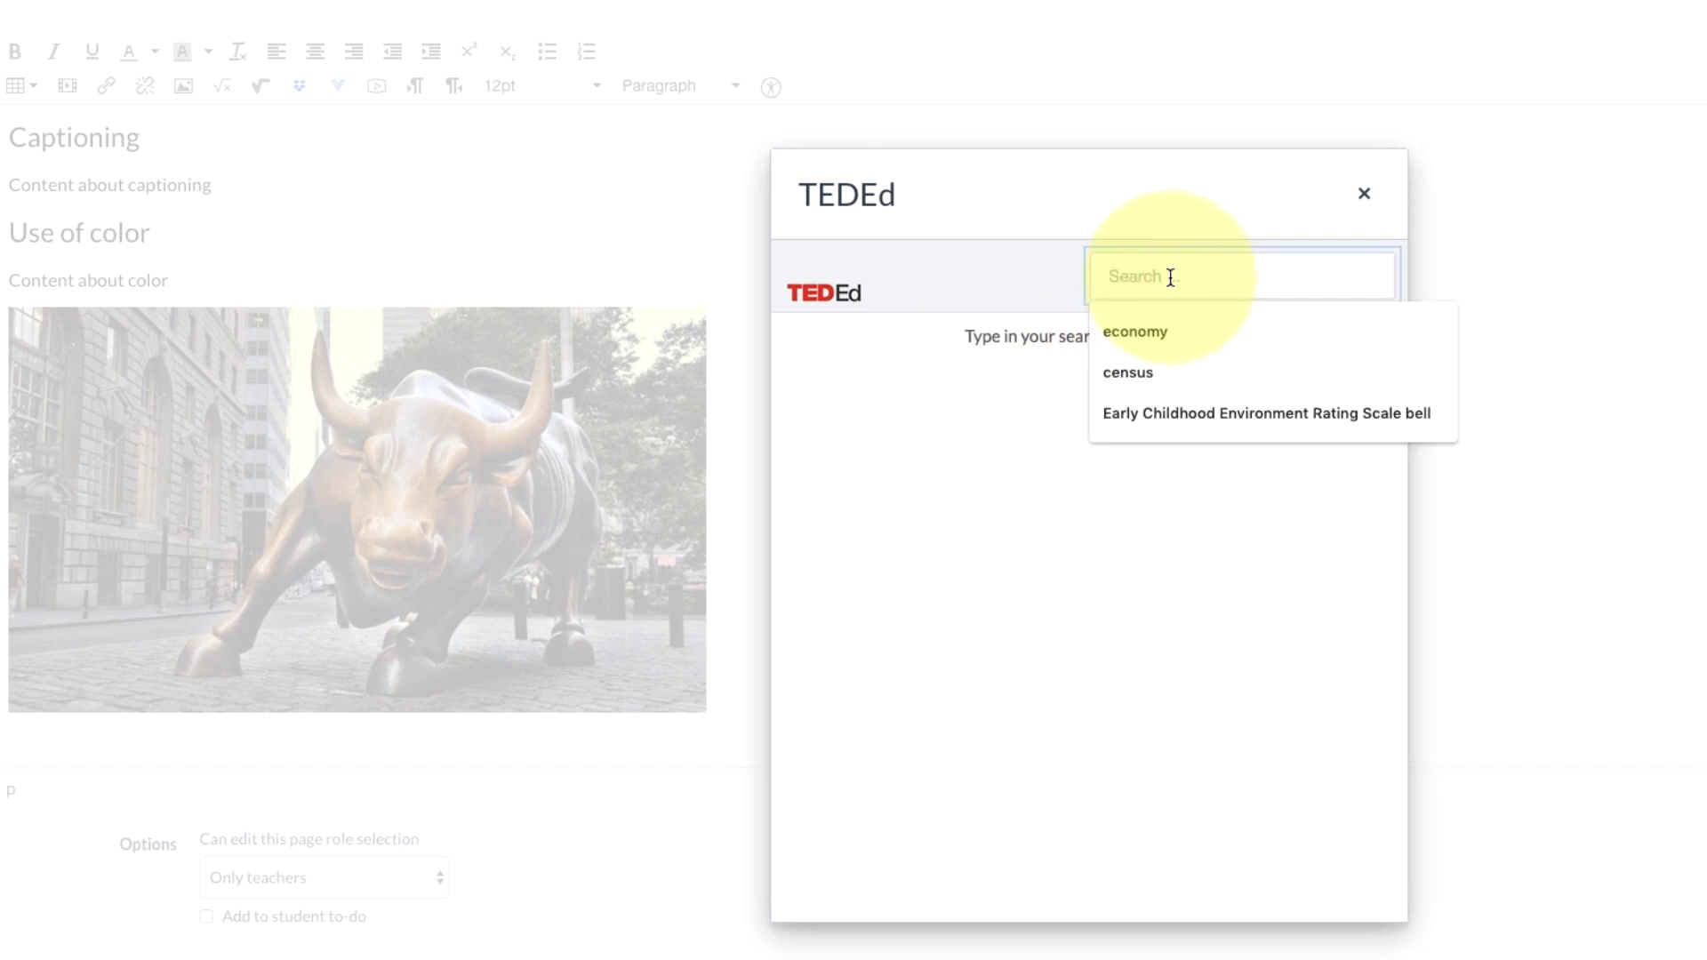
pyautogui.click(1135, 332)
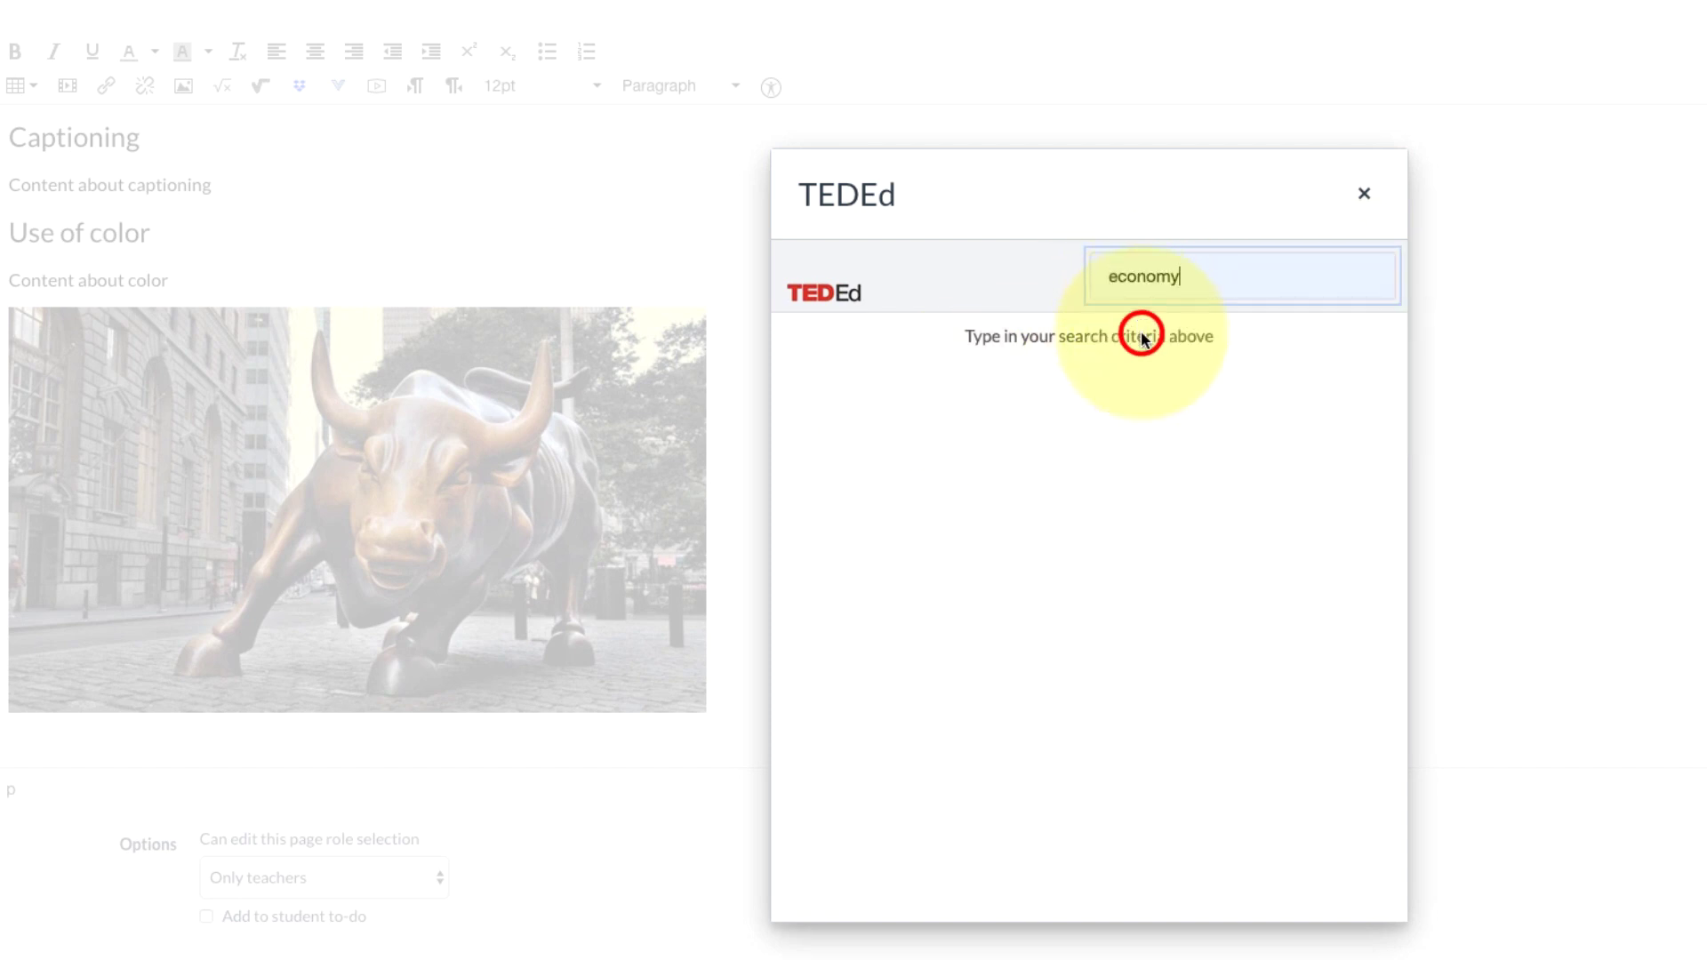
pyautogui.press('Return')
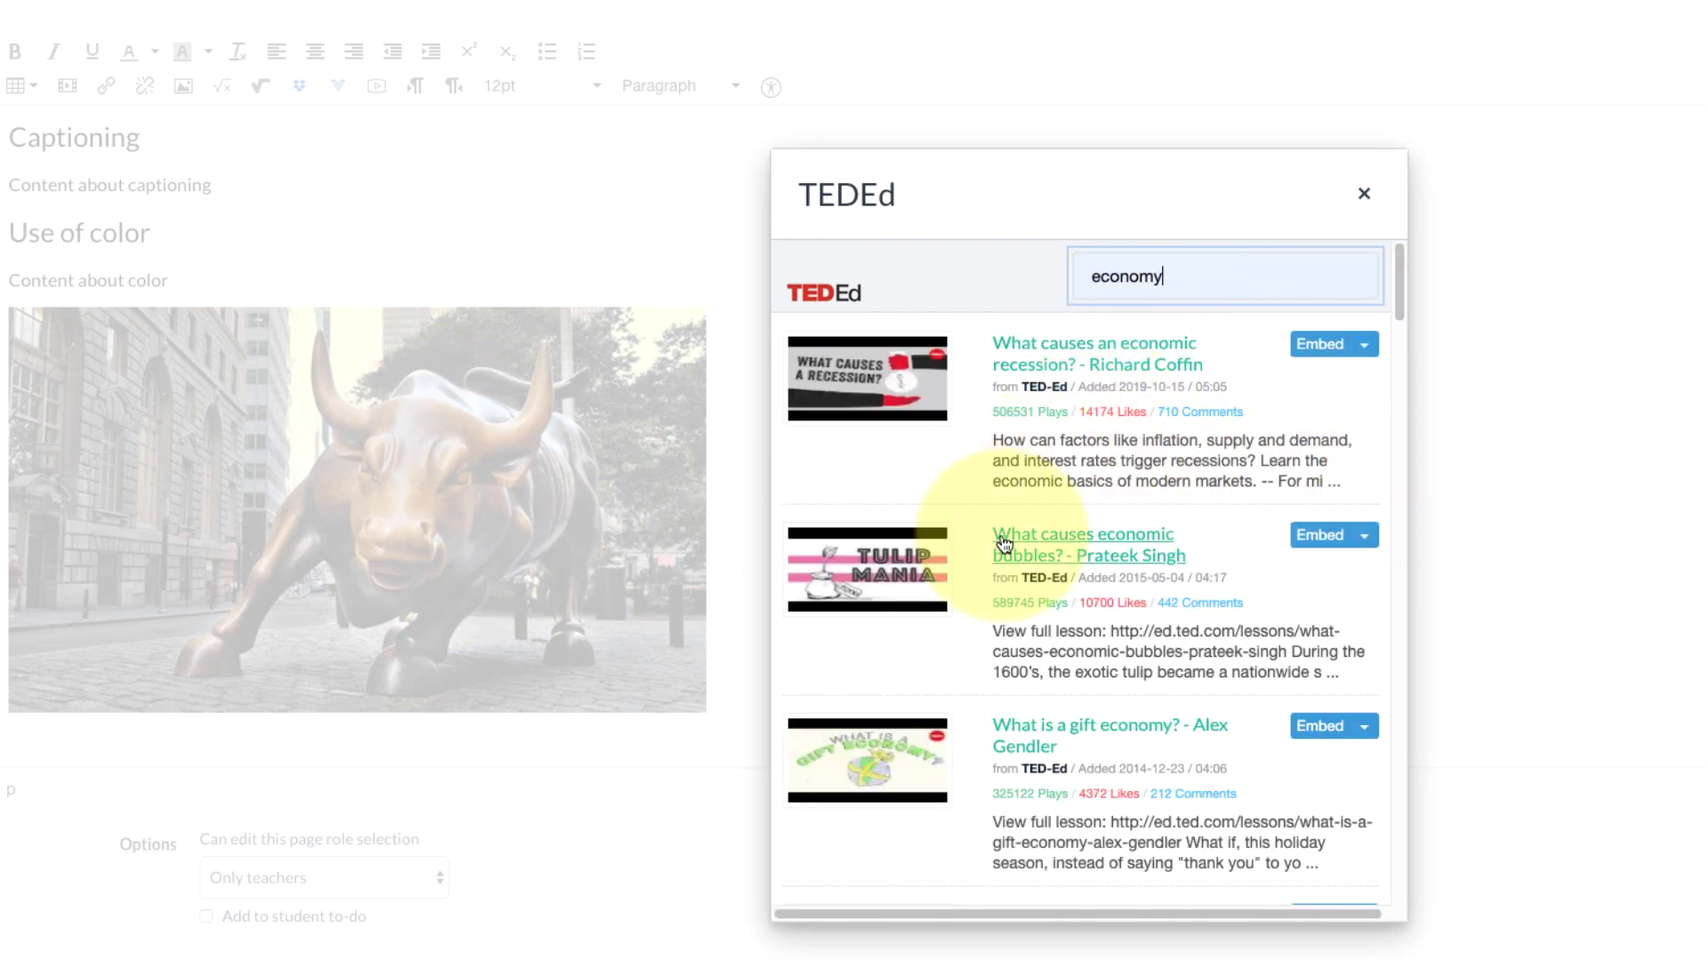
pyautogui.scroll(-3, 1001, 533)
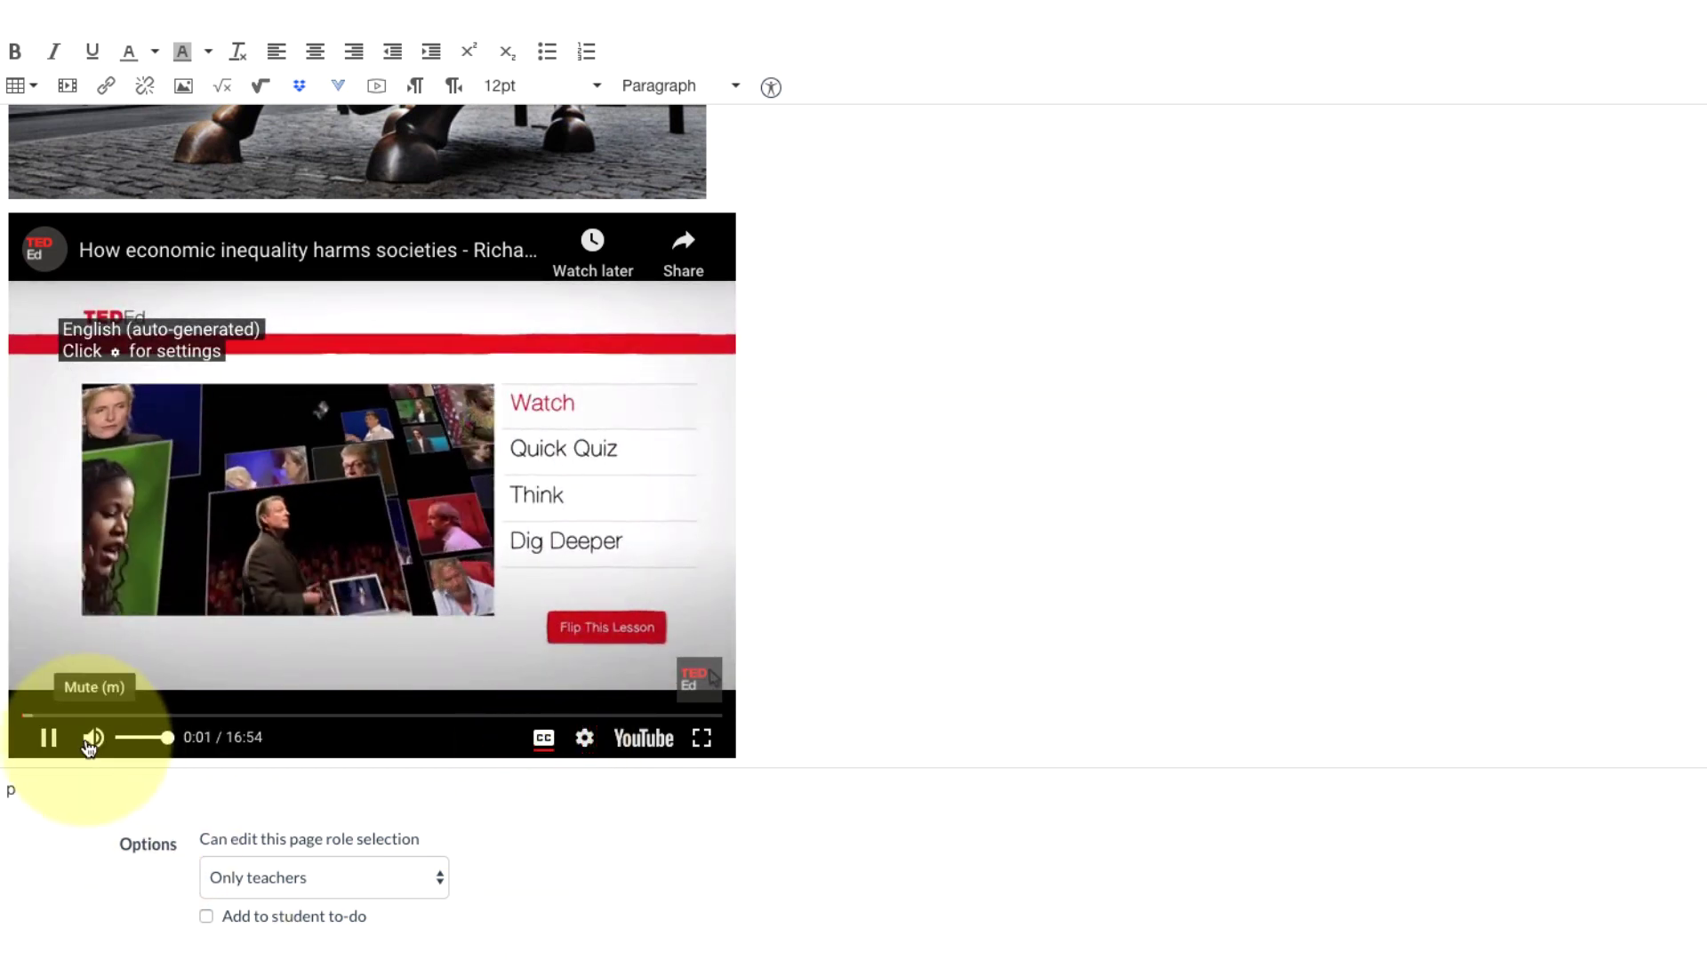
# Mute the playing TED-Ed video and add a blank line beneath the embed.
pyautogui.click(90, 739)
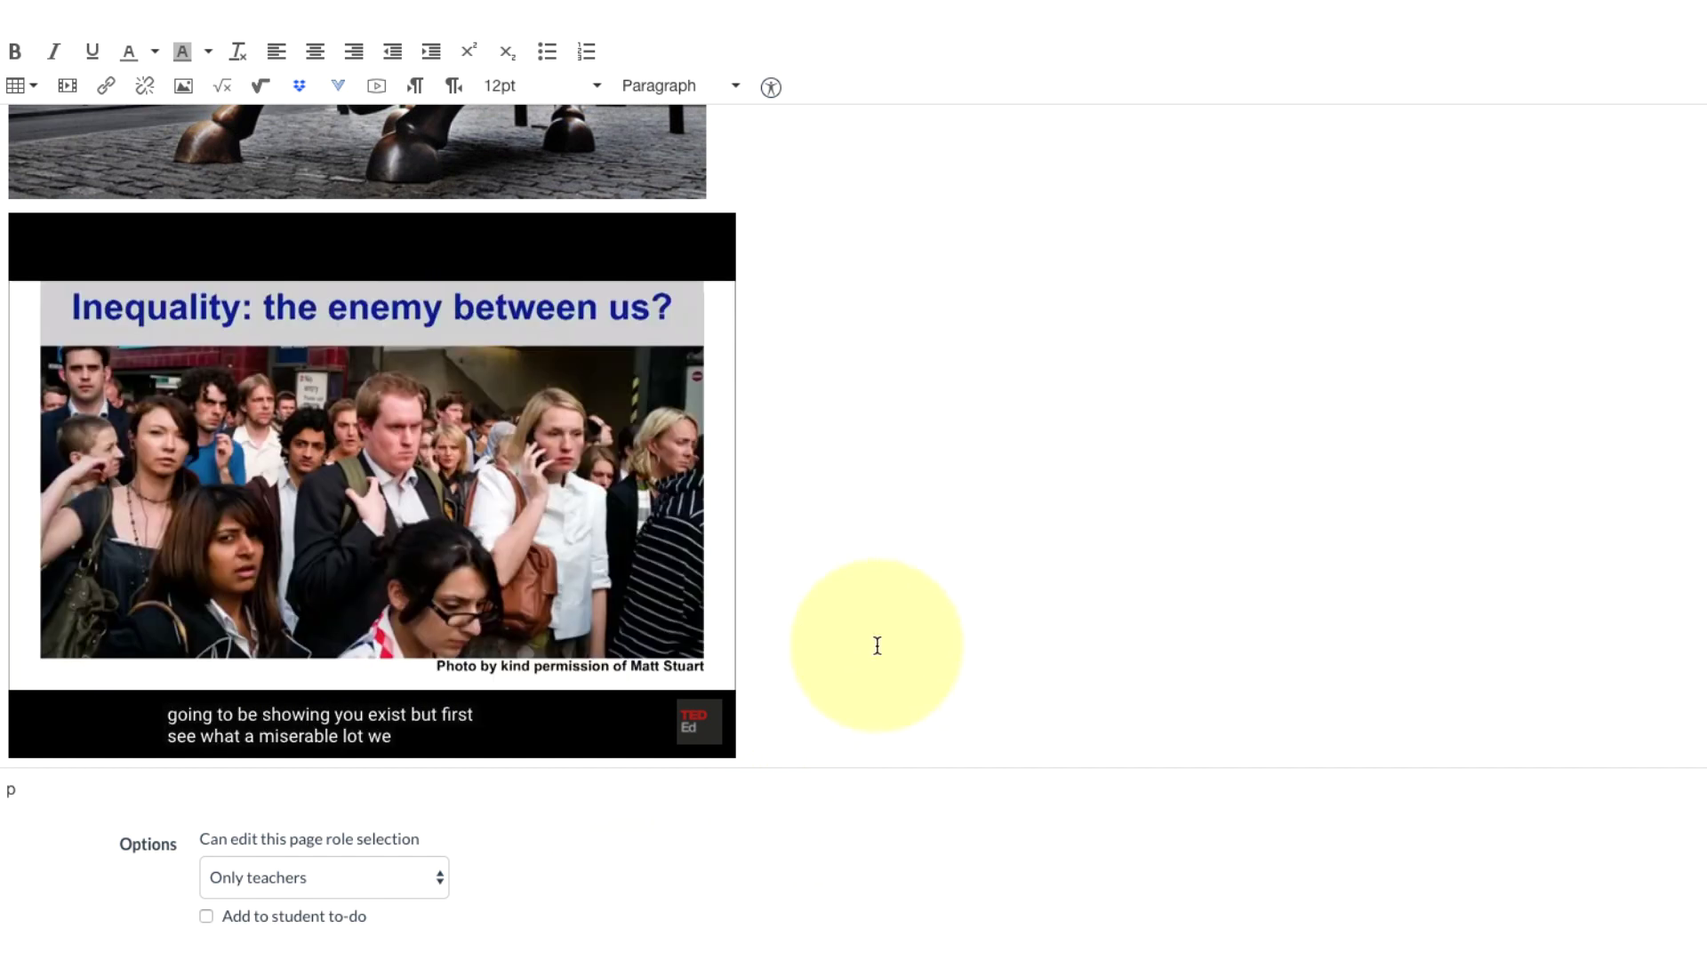
pyautogui.scroll(10, 1074, 505)
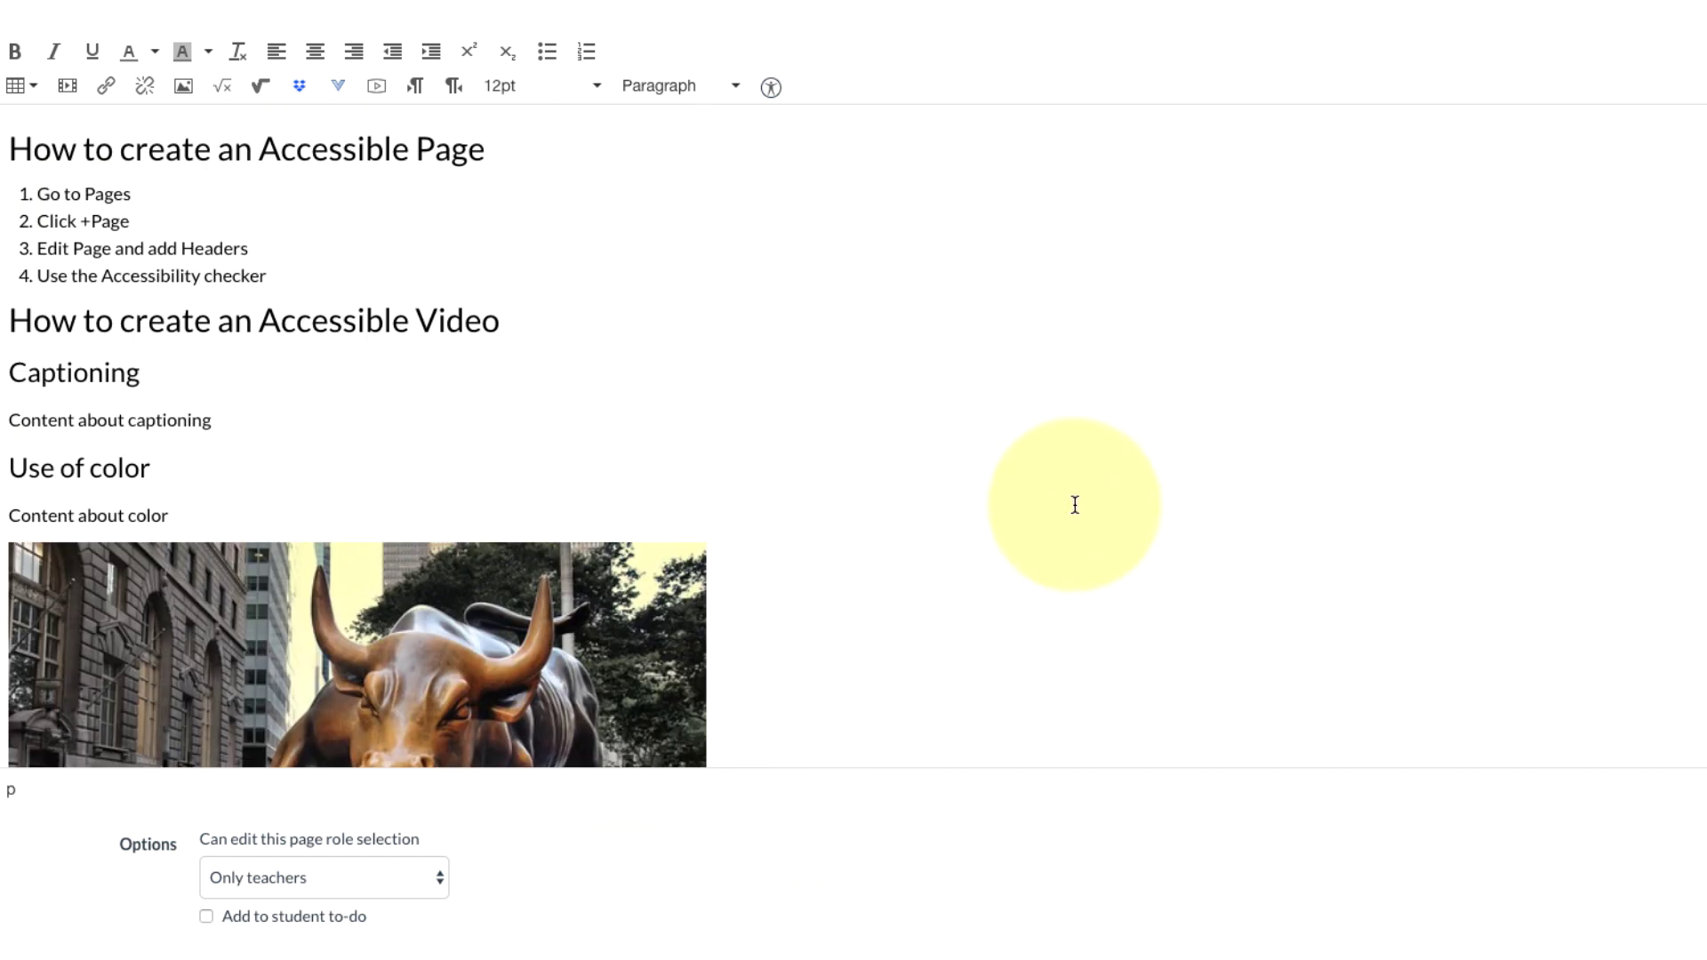
pyautogui.scroll(-8, 748, 627)
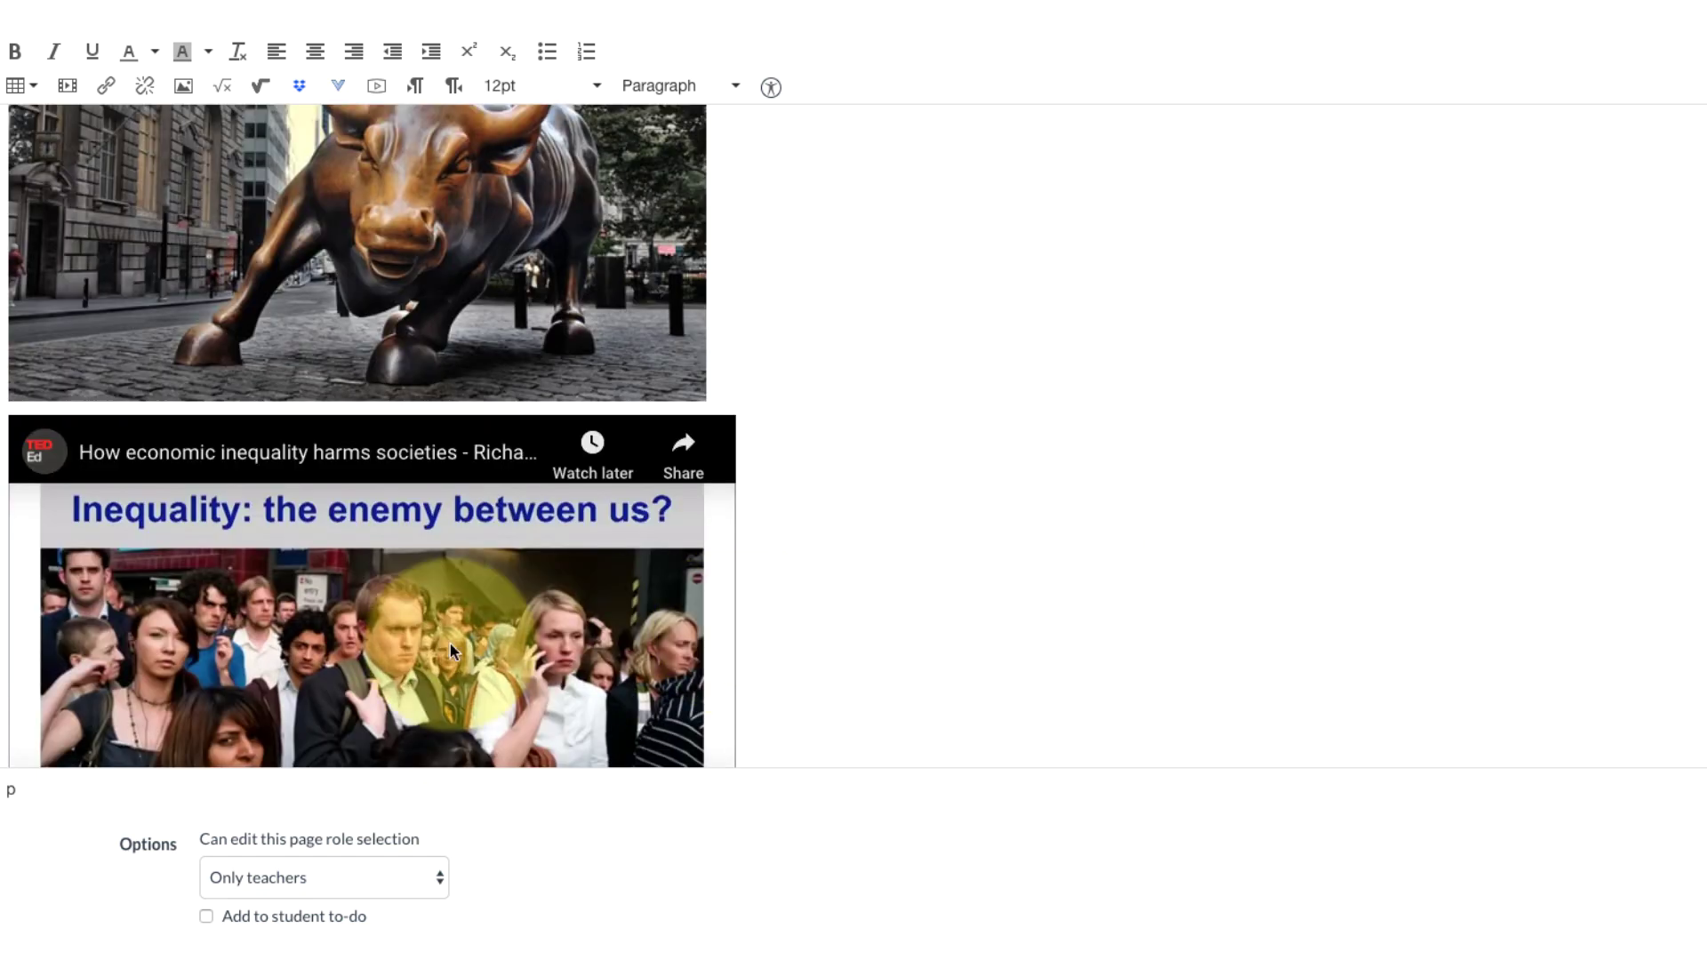
pyautogui.scroll(8, 828, 668)
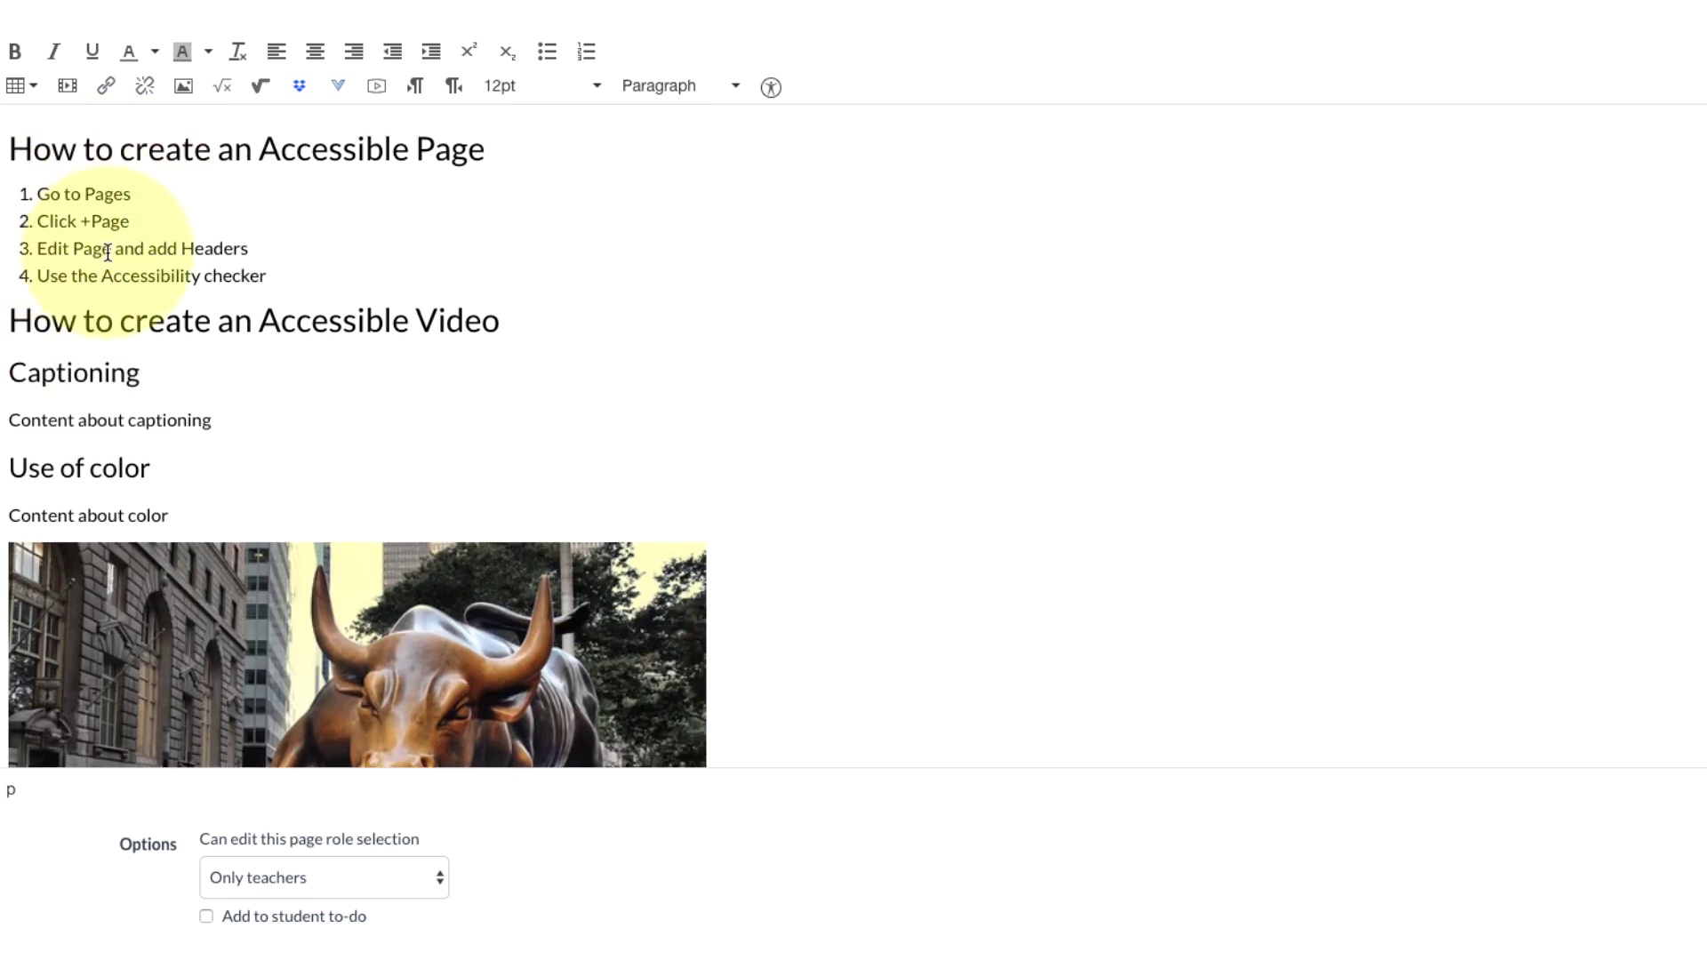
pyautogui.moveTo(280, 278); pyautogui.dragTo(39, 194)
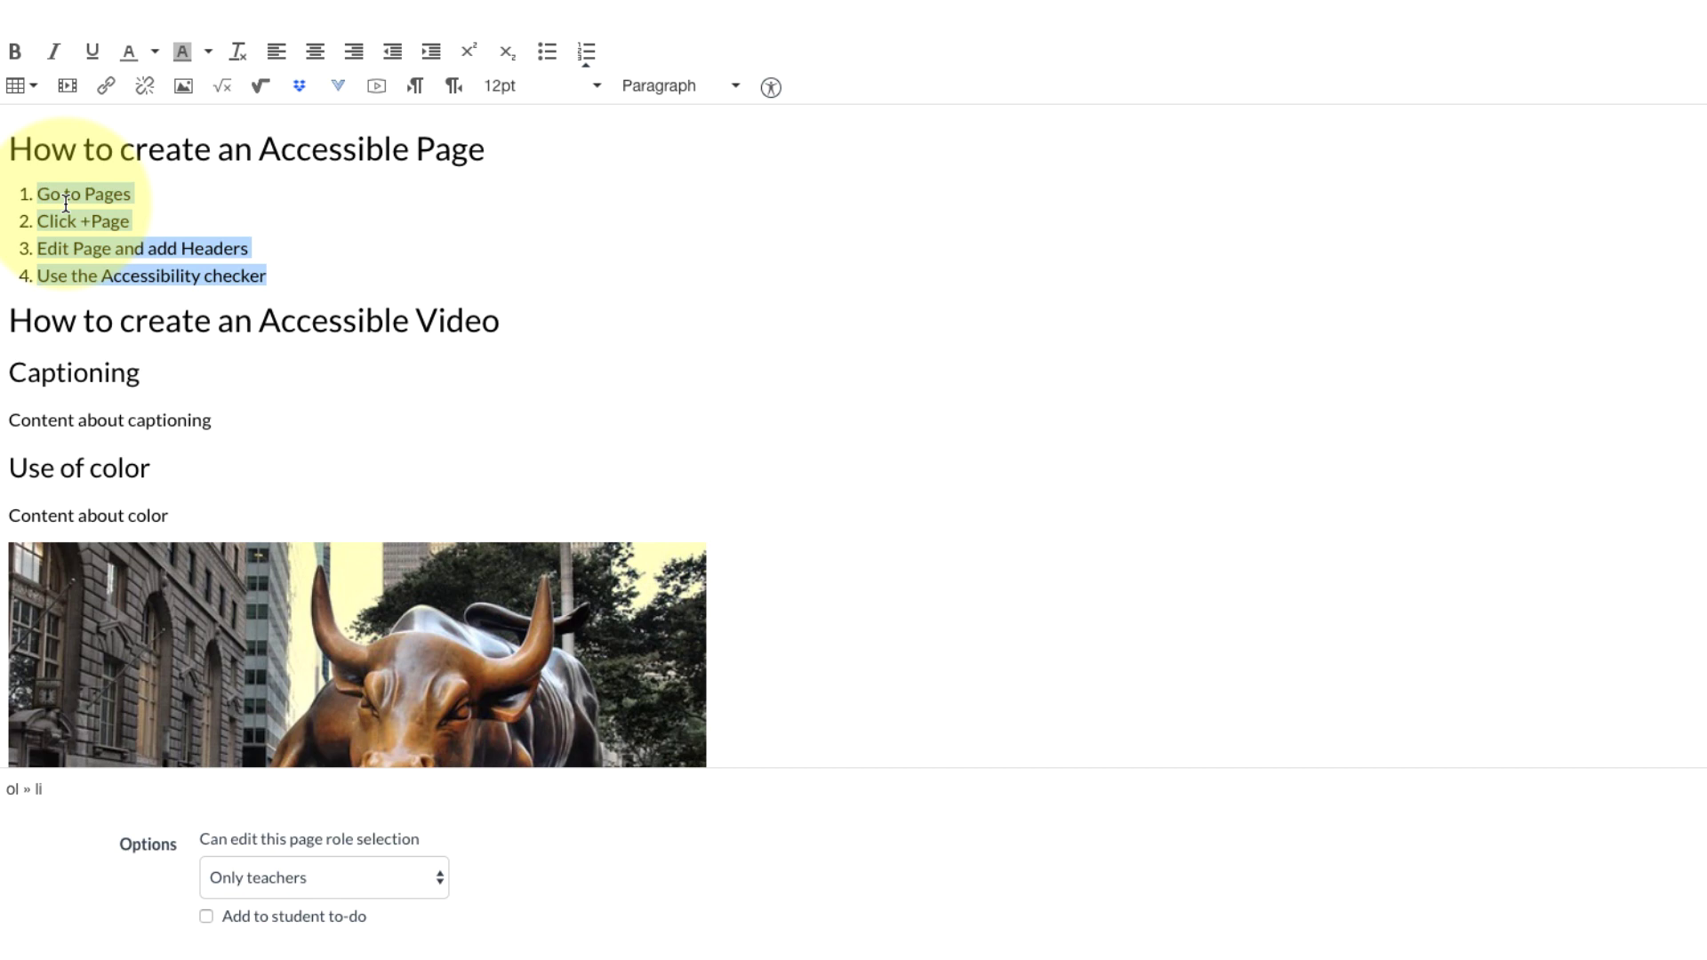
pyautogui.scroll(-5, 975, 354)
pyautogui.scroll(-5, 1014, 454)
pyautogui.click(889, 641)
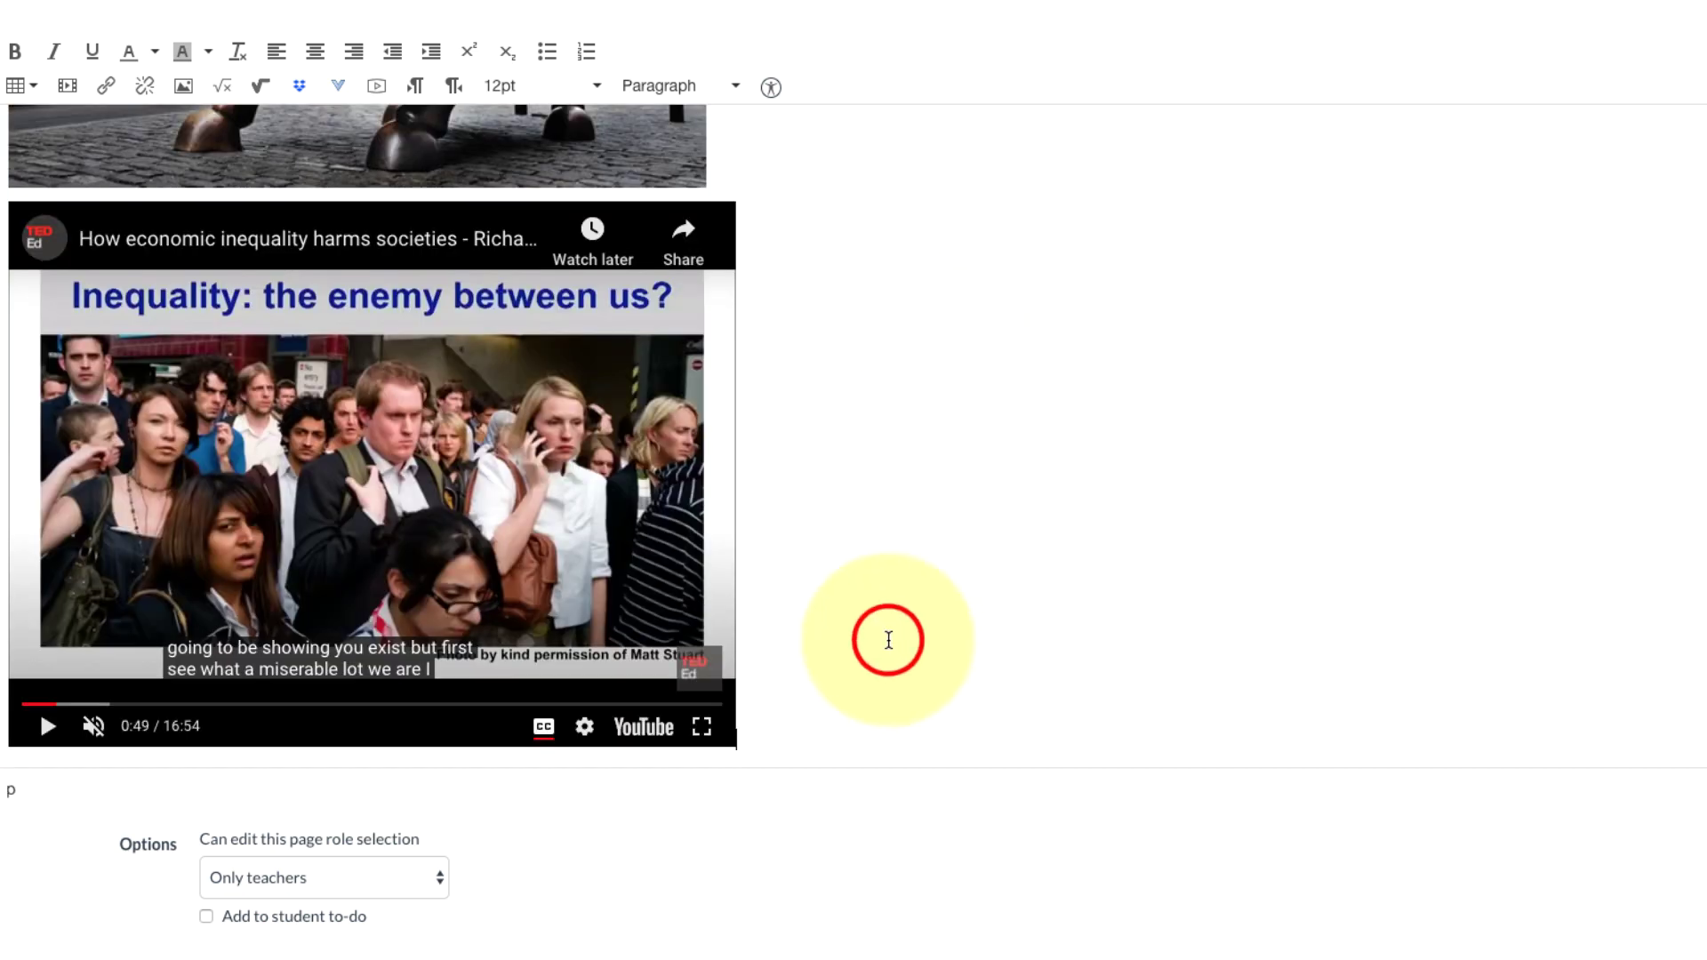
pyautogui.press('Return')
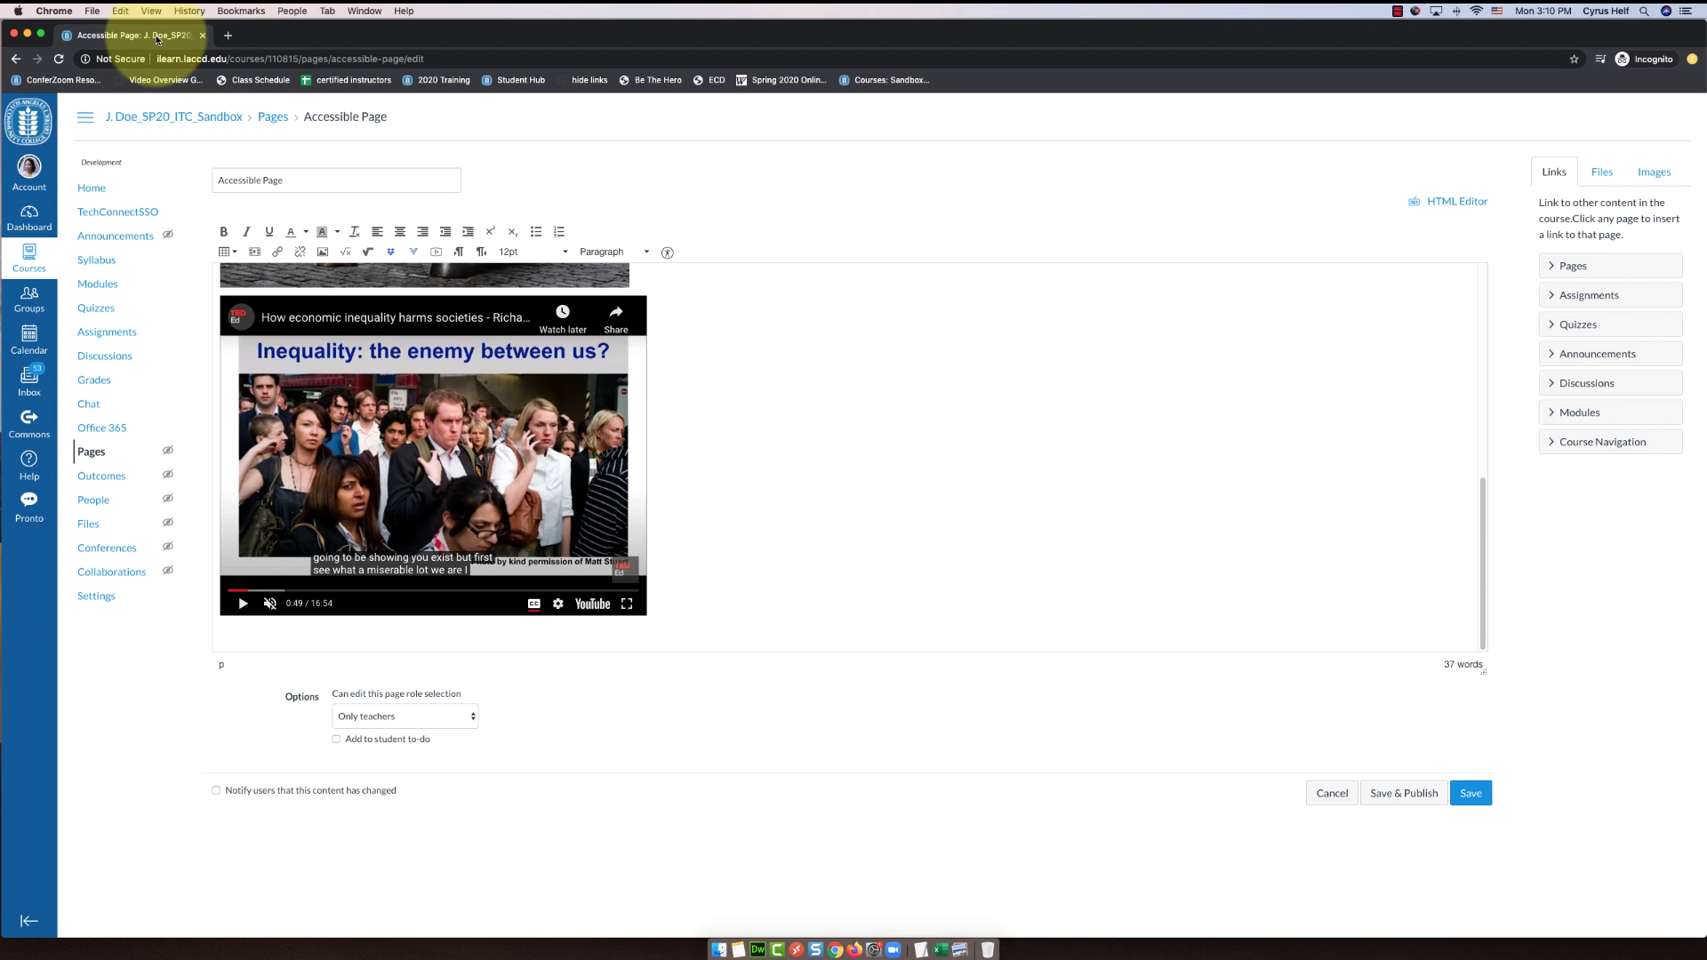
# Load wlac.edu in a new tab and search the college site for 'library'.
pyautogui.click(231, 36)
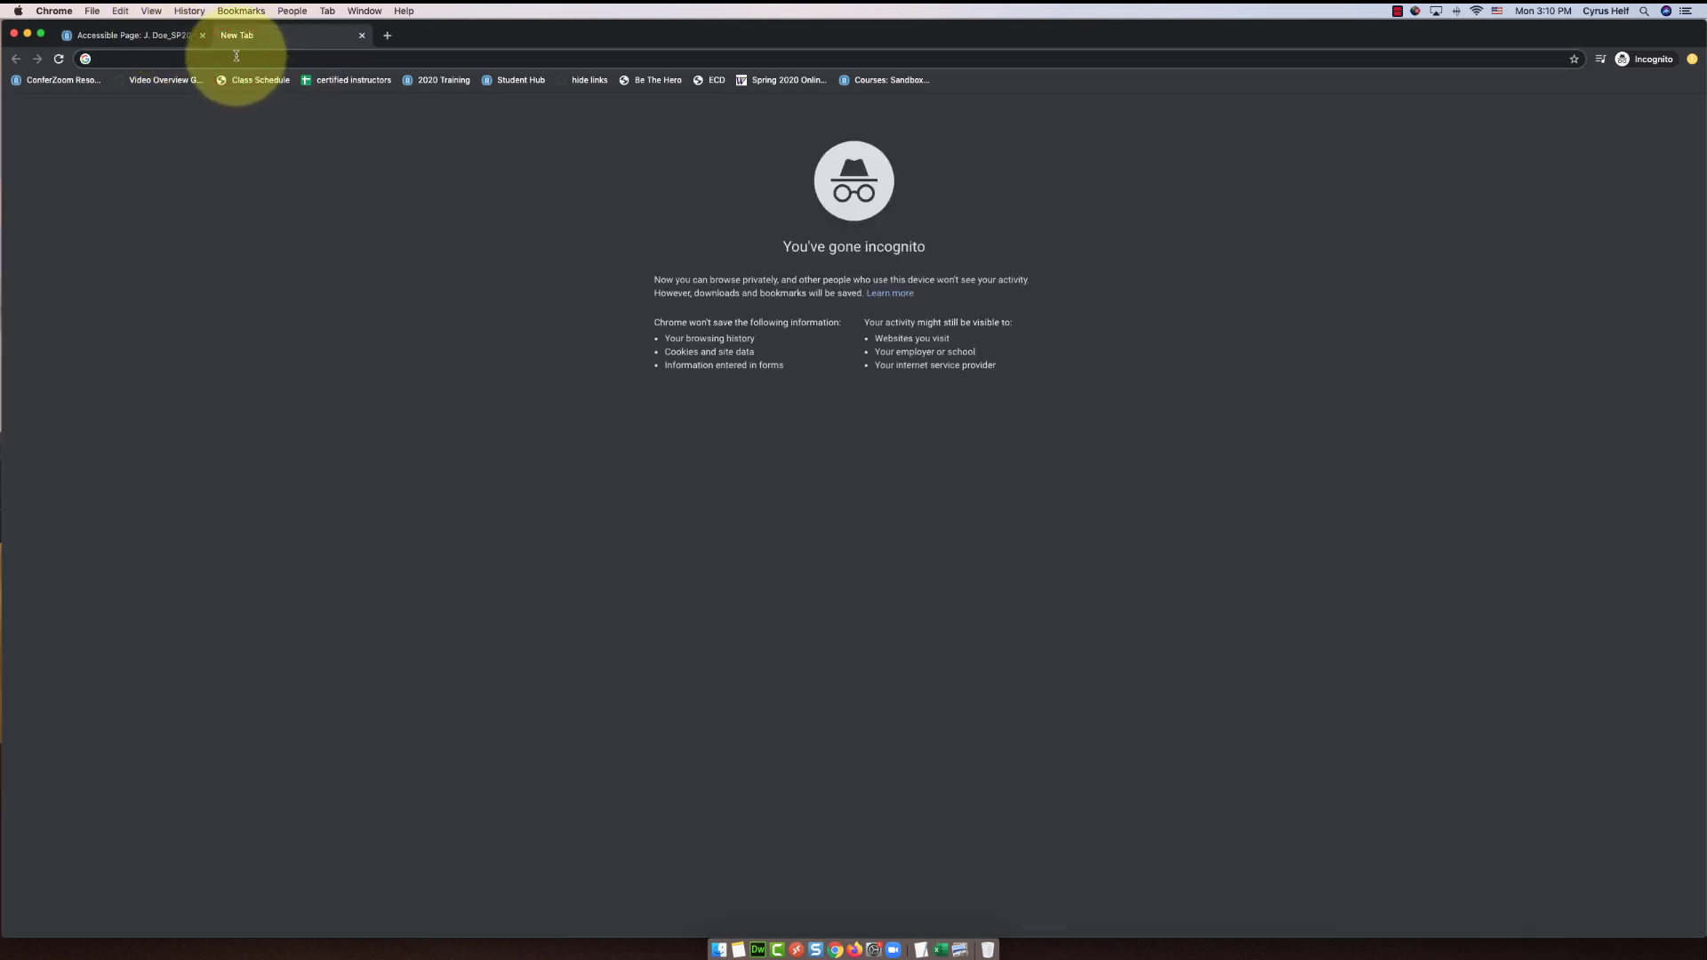
pyautogui.write('wlac')
pyautogui.press('Return')
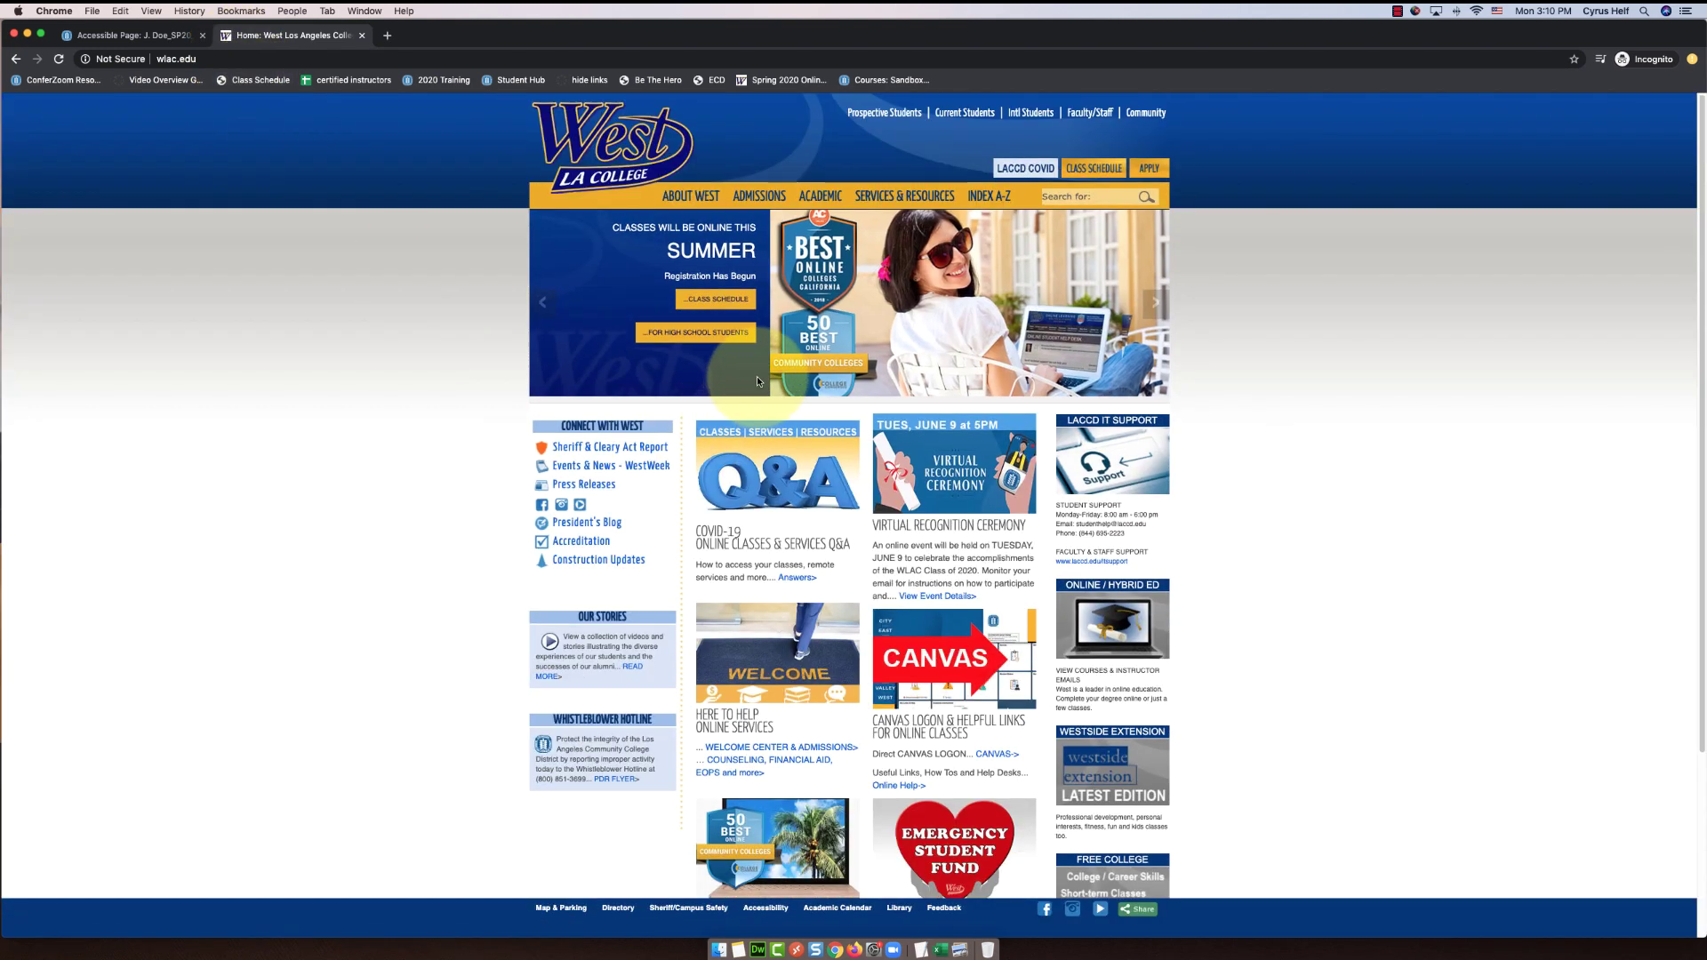
pyautogui.click(1109, 194)
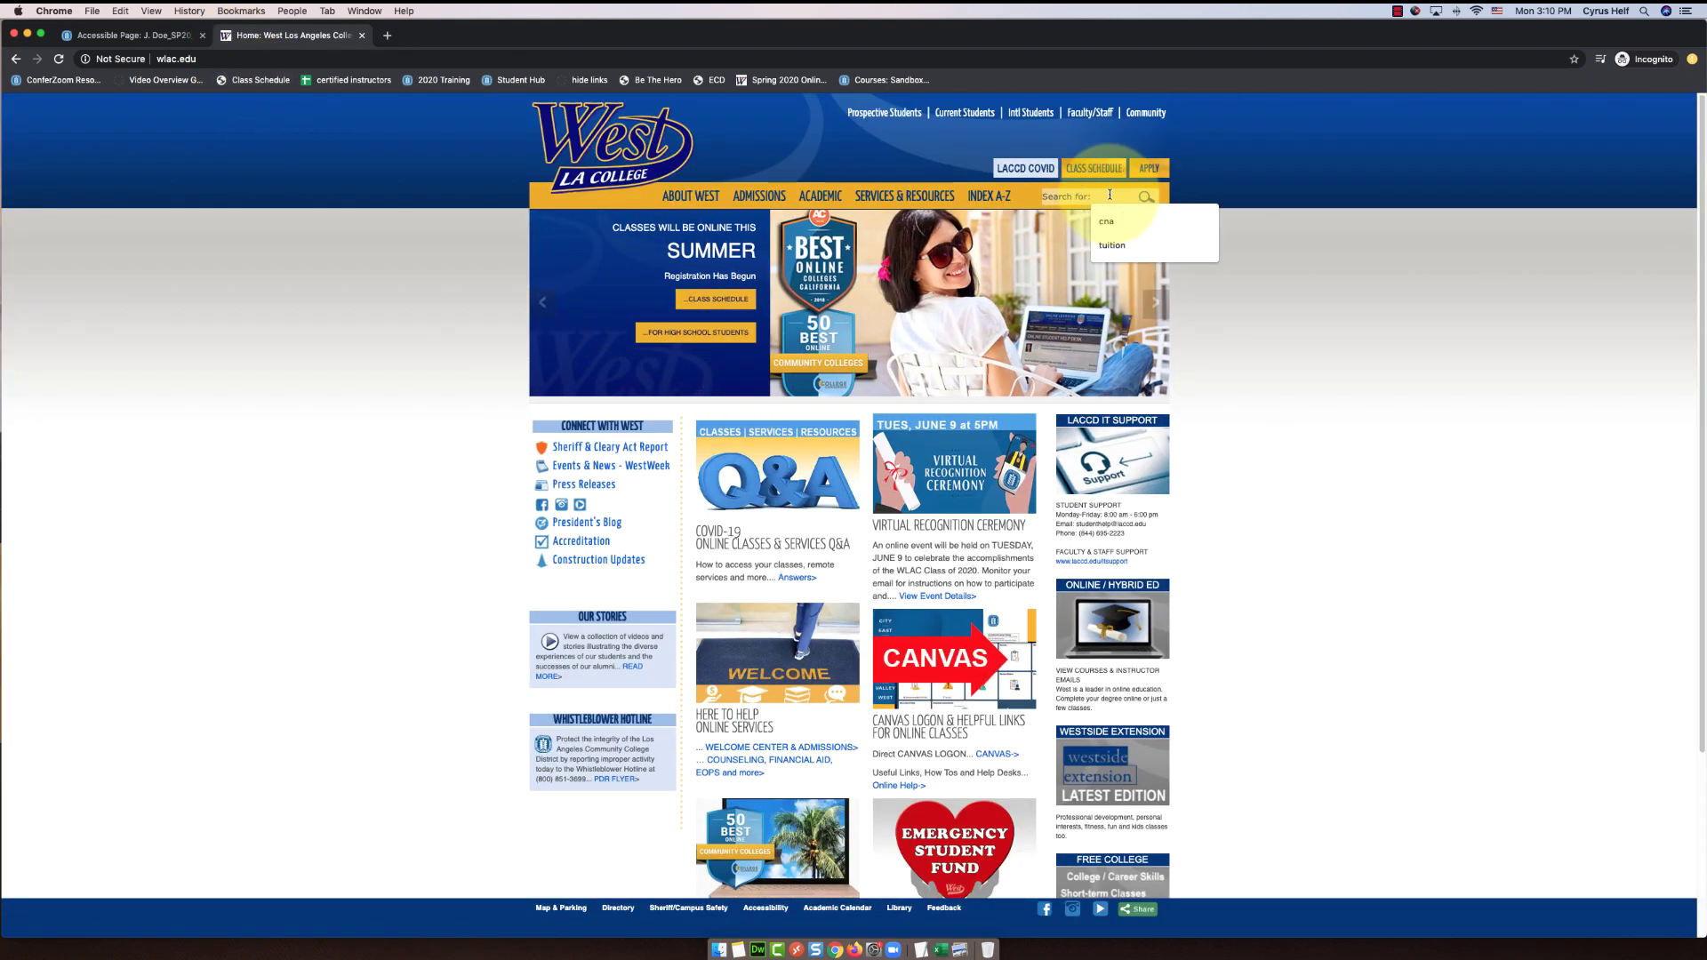
pyautogui.write('librauy')
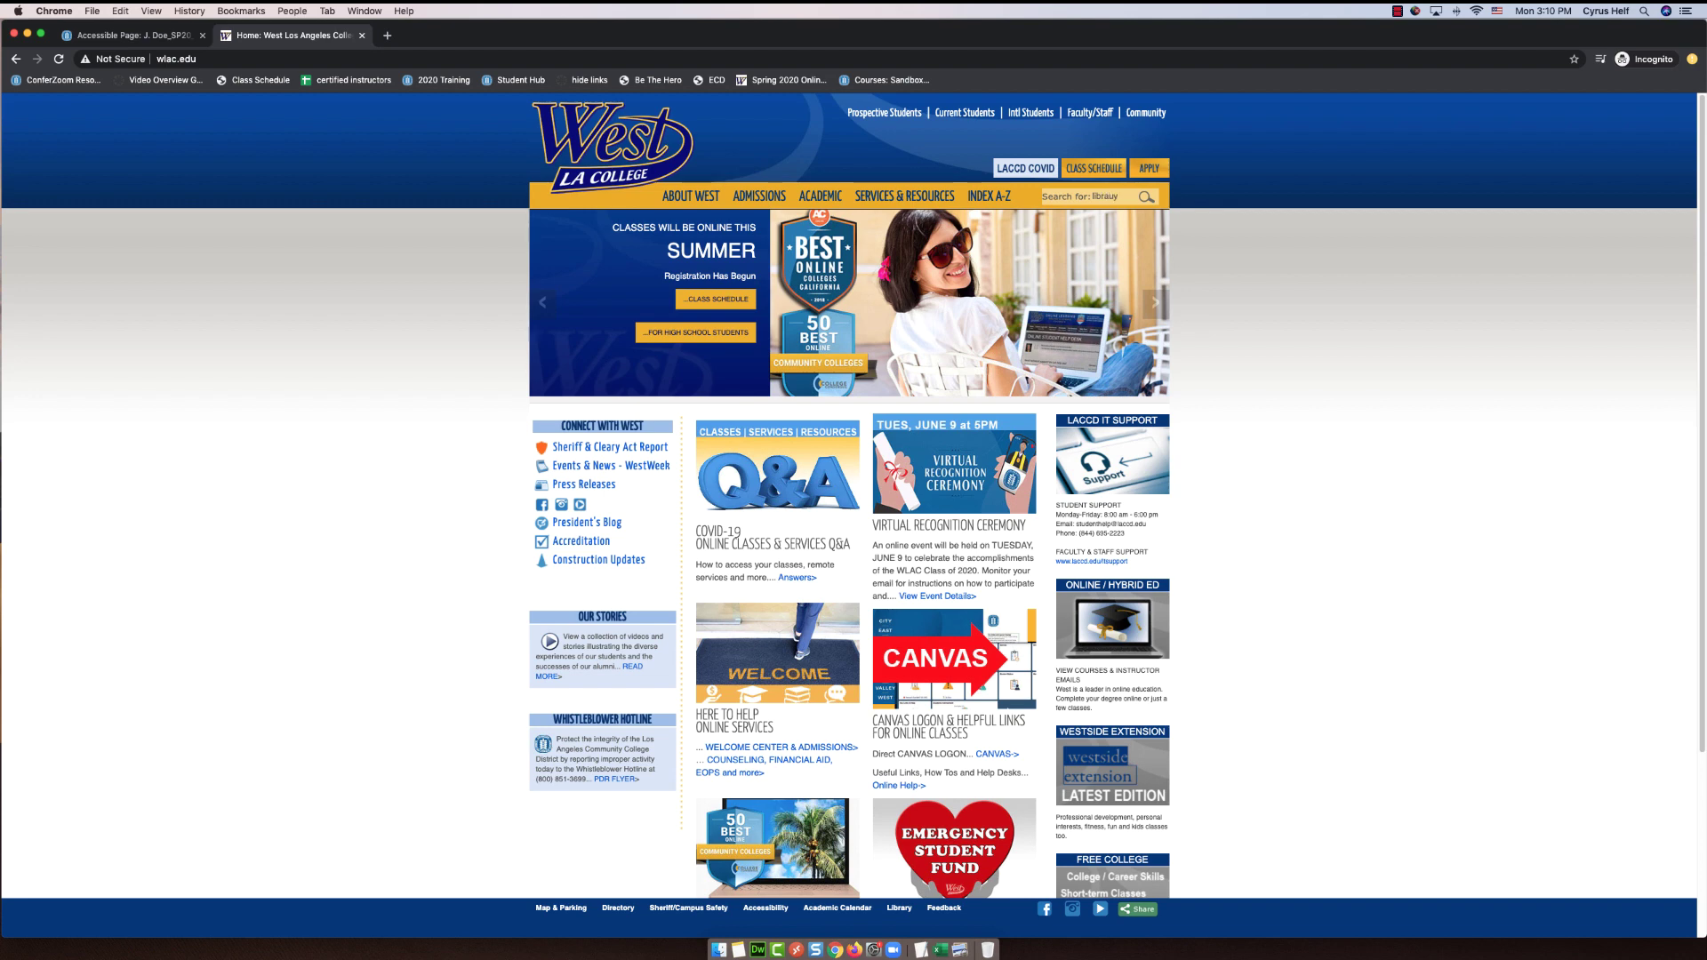
pyautogui.press('BackSpace')
pyautogui.press('BackSpace')
pyautogui.write('ry')
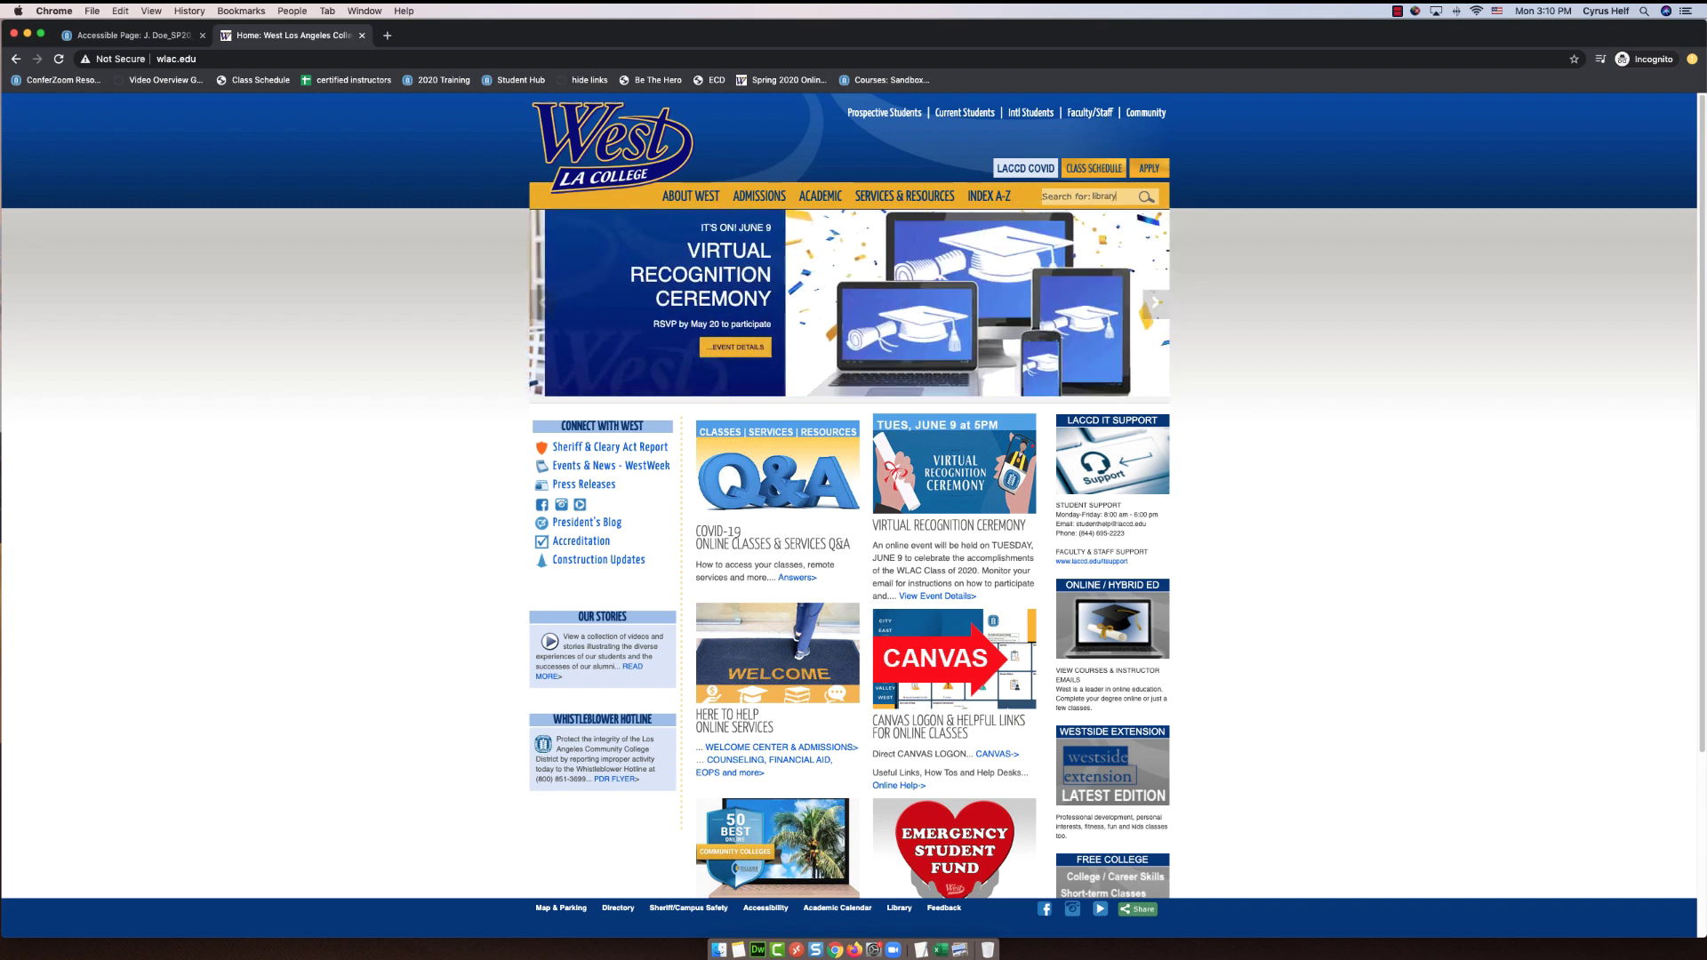
pyautogui.press('Return')
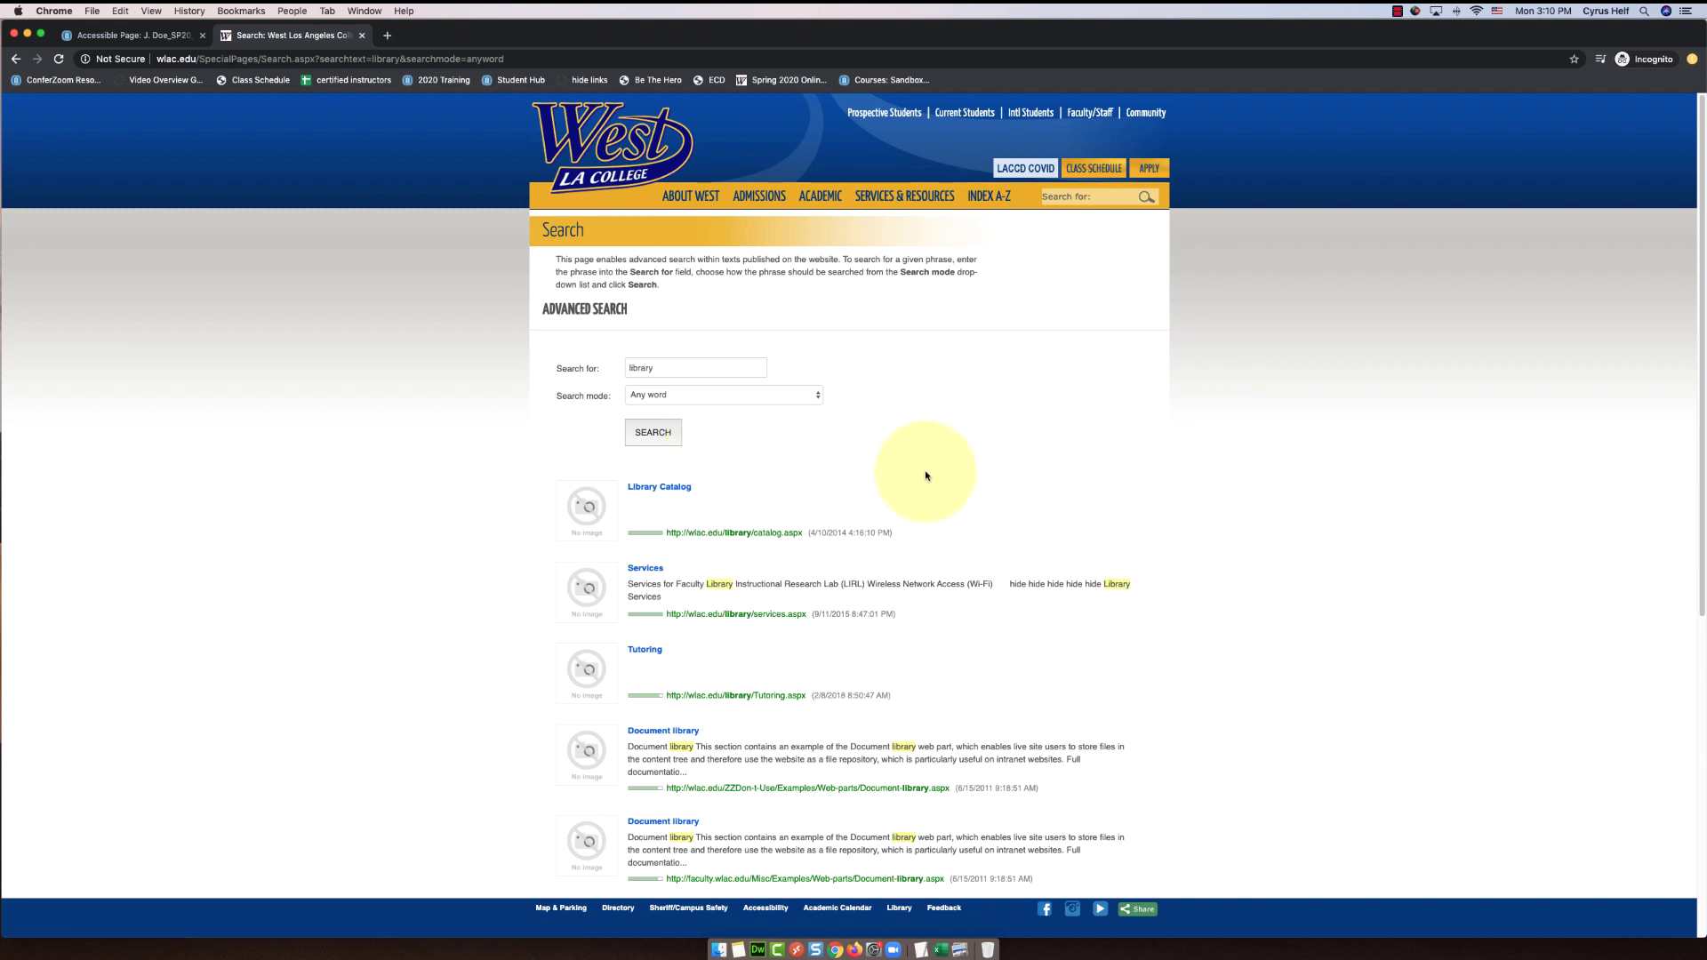
pyautogui.scroll(-1, 804, 575)
pyautogui.scroll(-3, 804, 570)
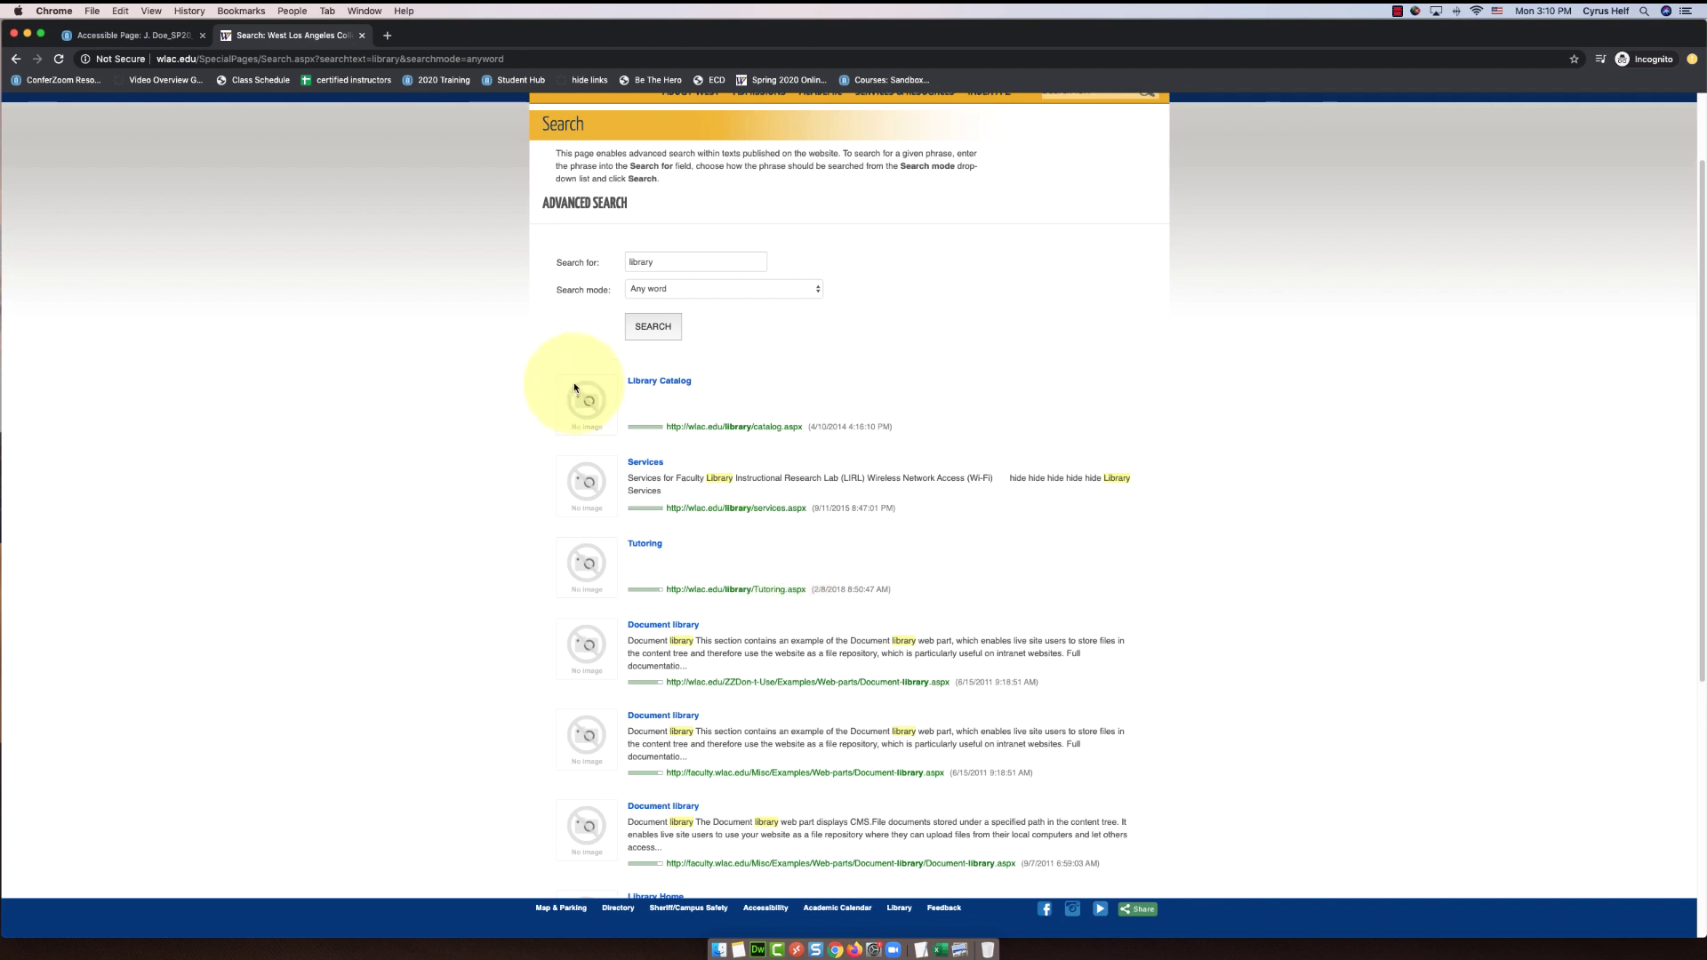
# Reach Library Home via Services, select its address, and return to Canvas.
pyautogui.click(647, 462)
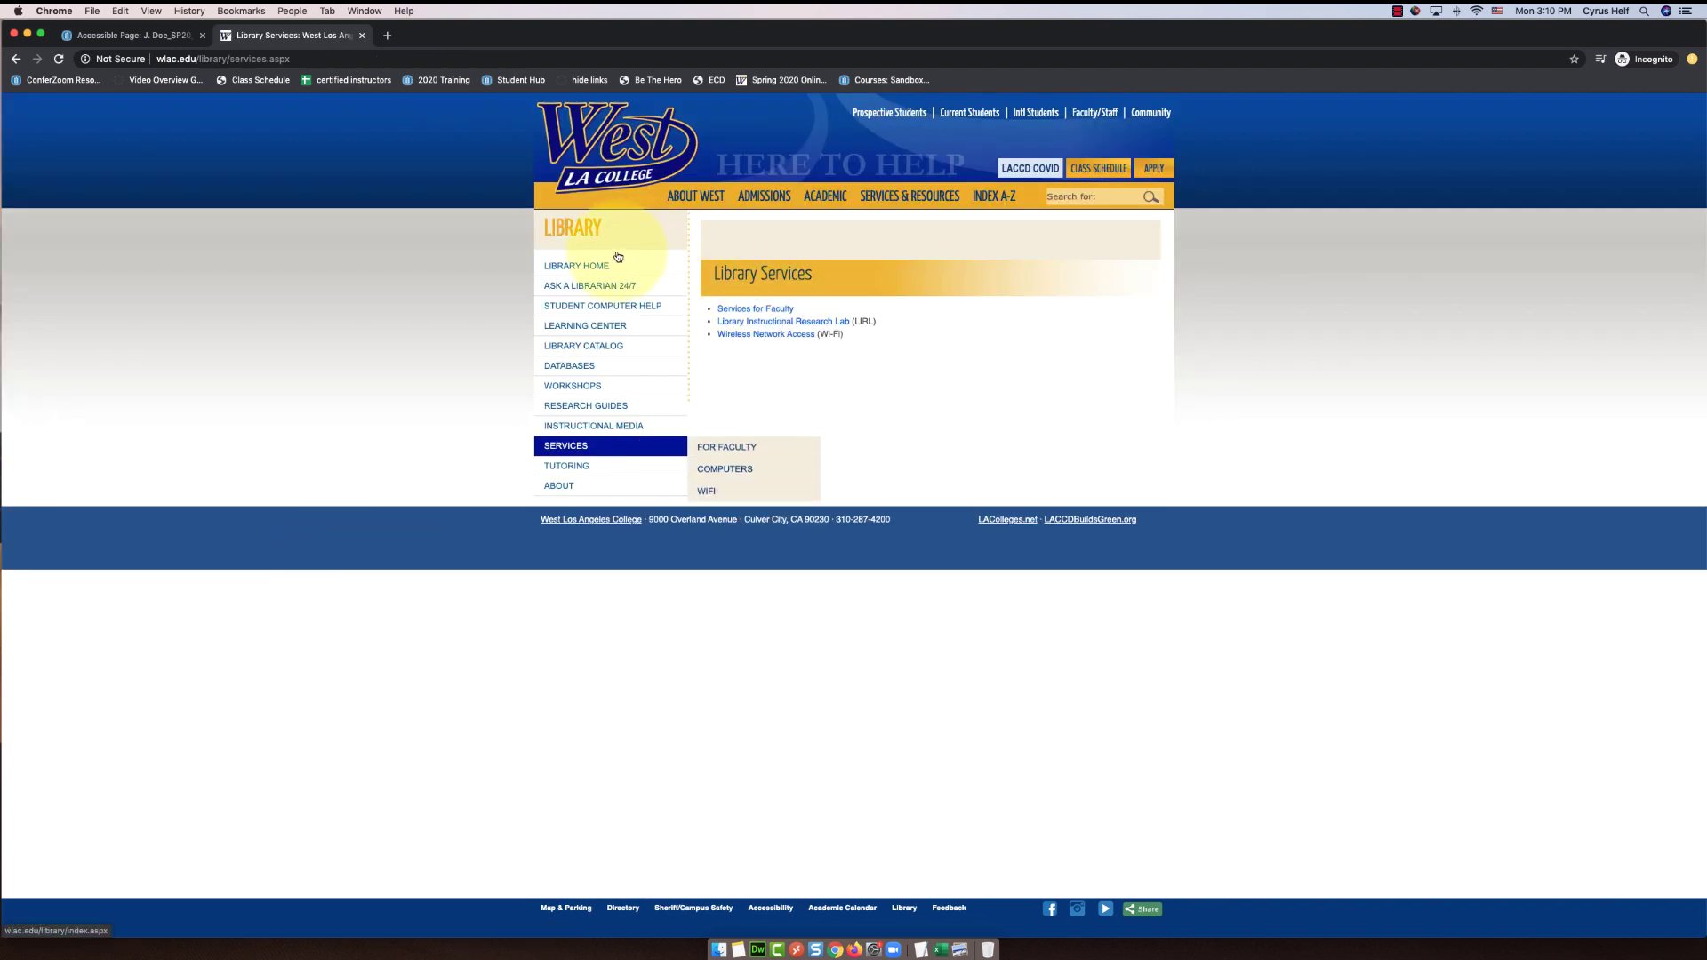
pyautogui.click(576, 265)
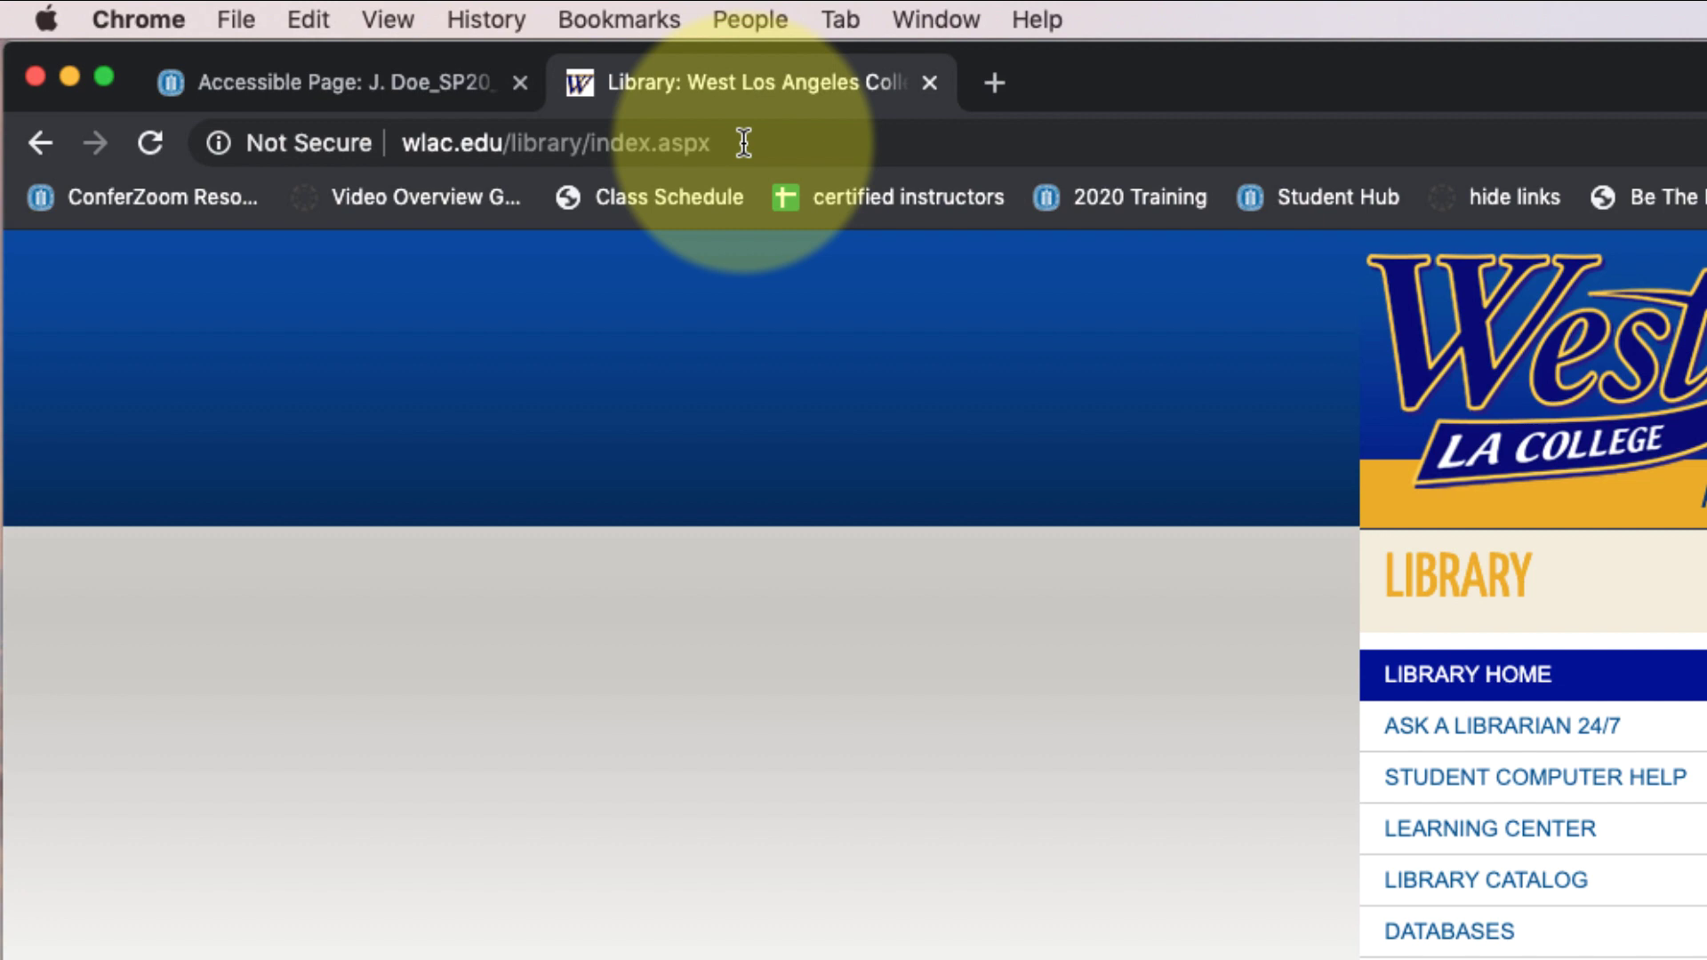
pyautogui.moveTo(727, 142); pyautogui.dragTo(400, 142)
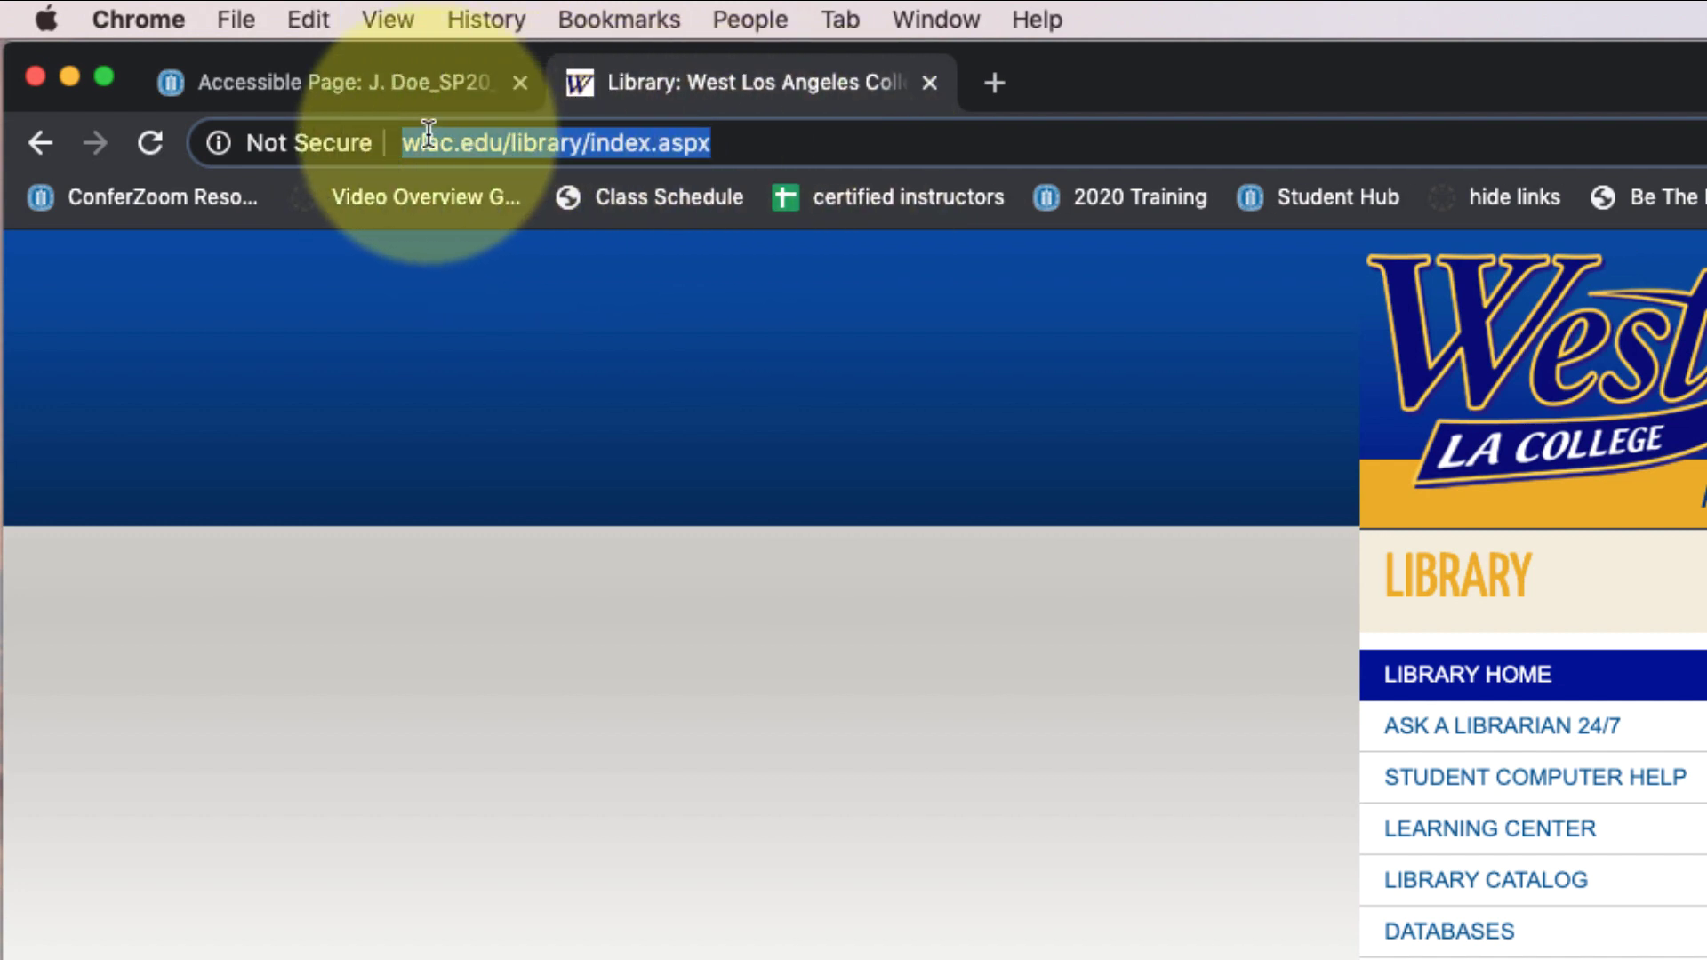
pyautogui.click(366, 83)
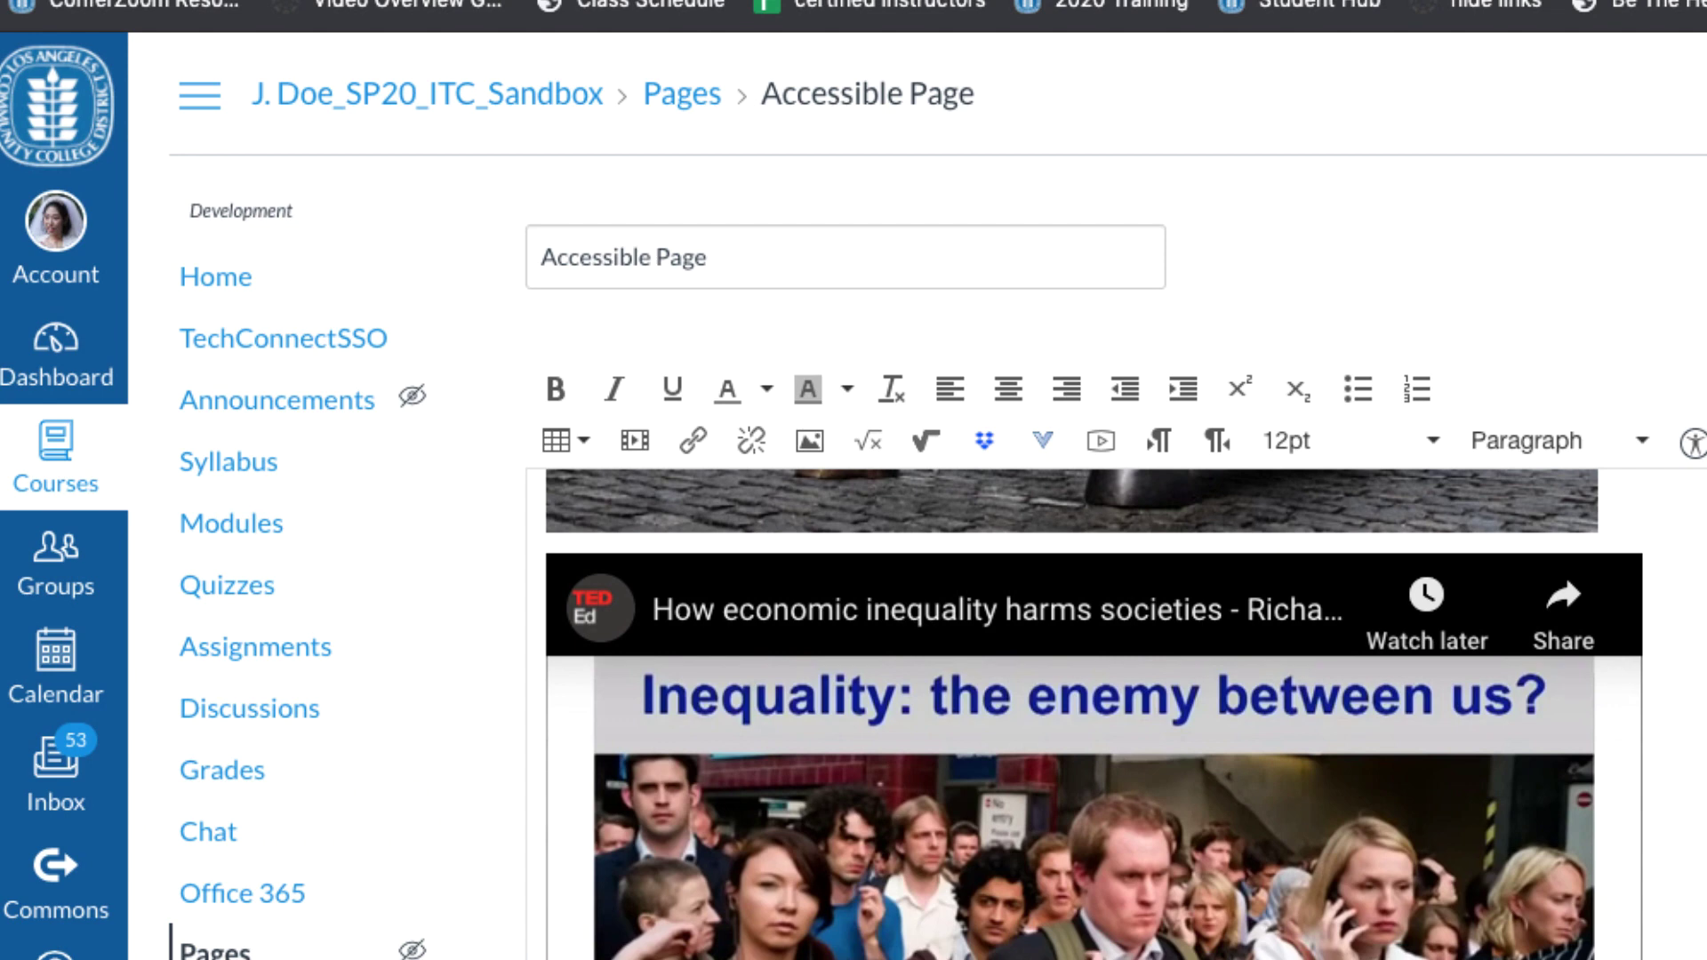
pyautogui.scroll(-5, 854, 668)
# Type 'WLAC Library Website' below the video and select that text.
pyautogui.click(574, 855)
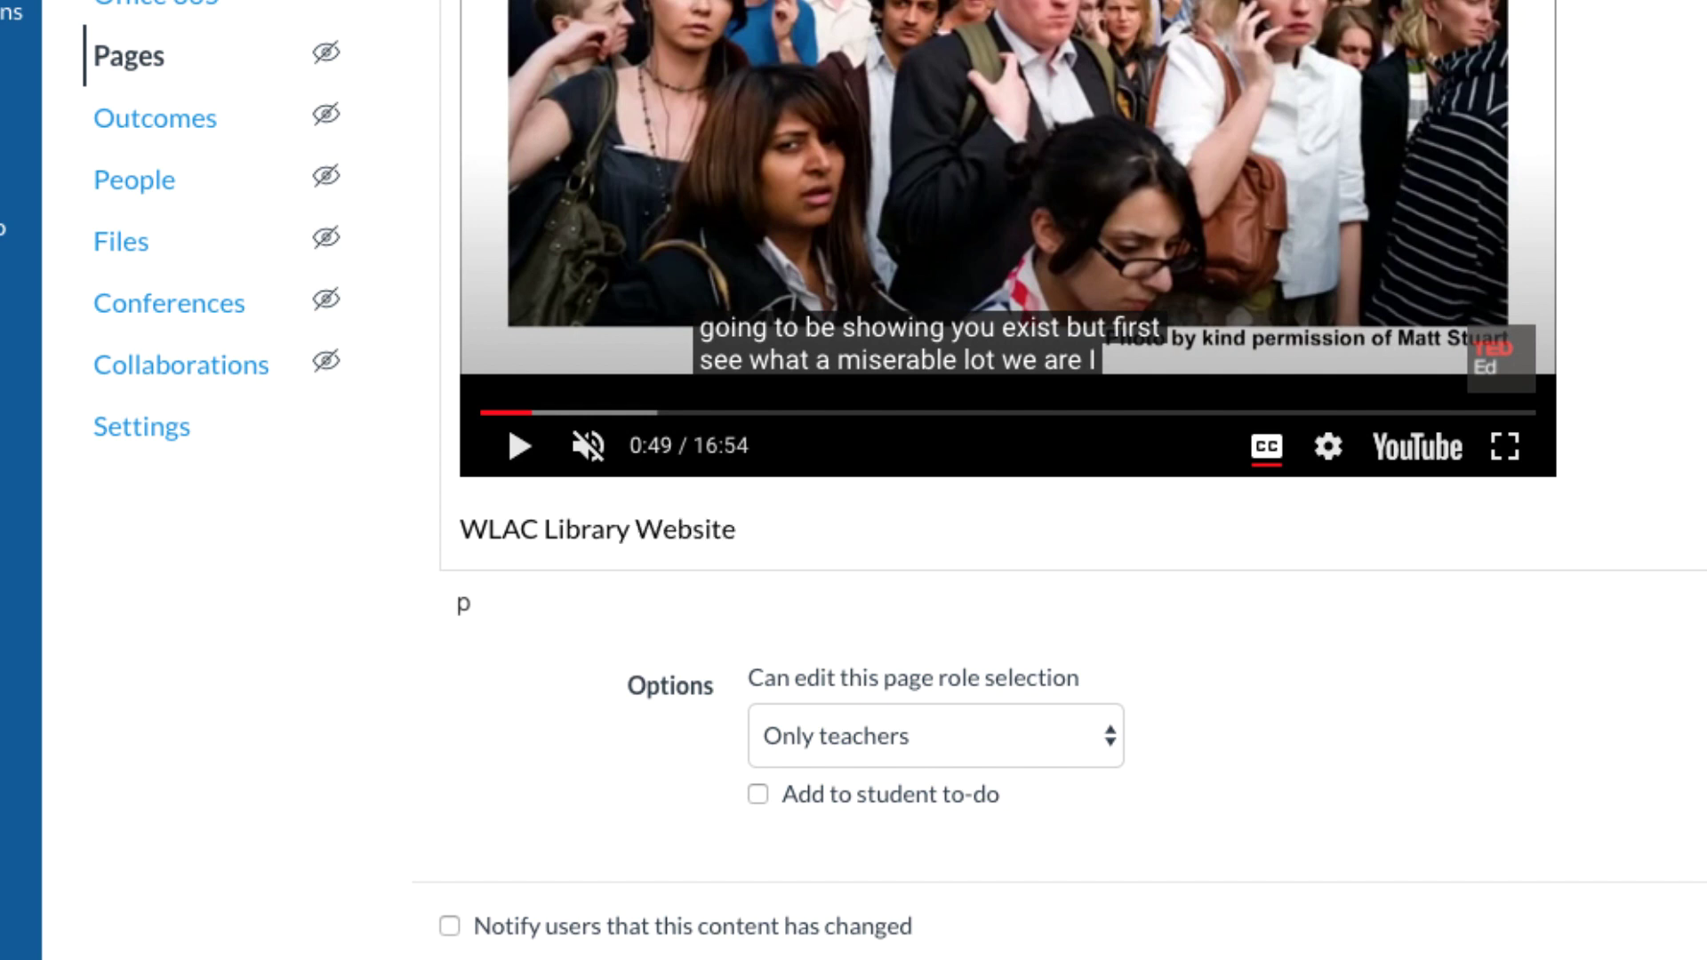
pyautogui.moveTo(815, 529); pyautogui.dragTo(459, 528)
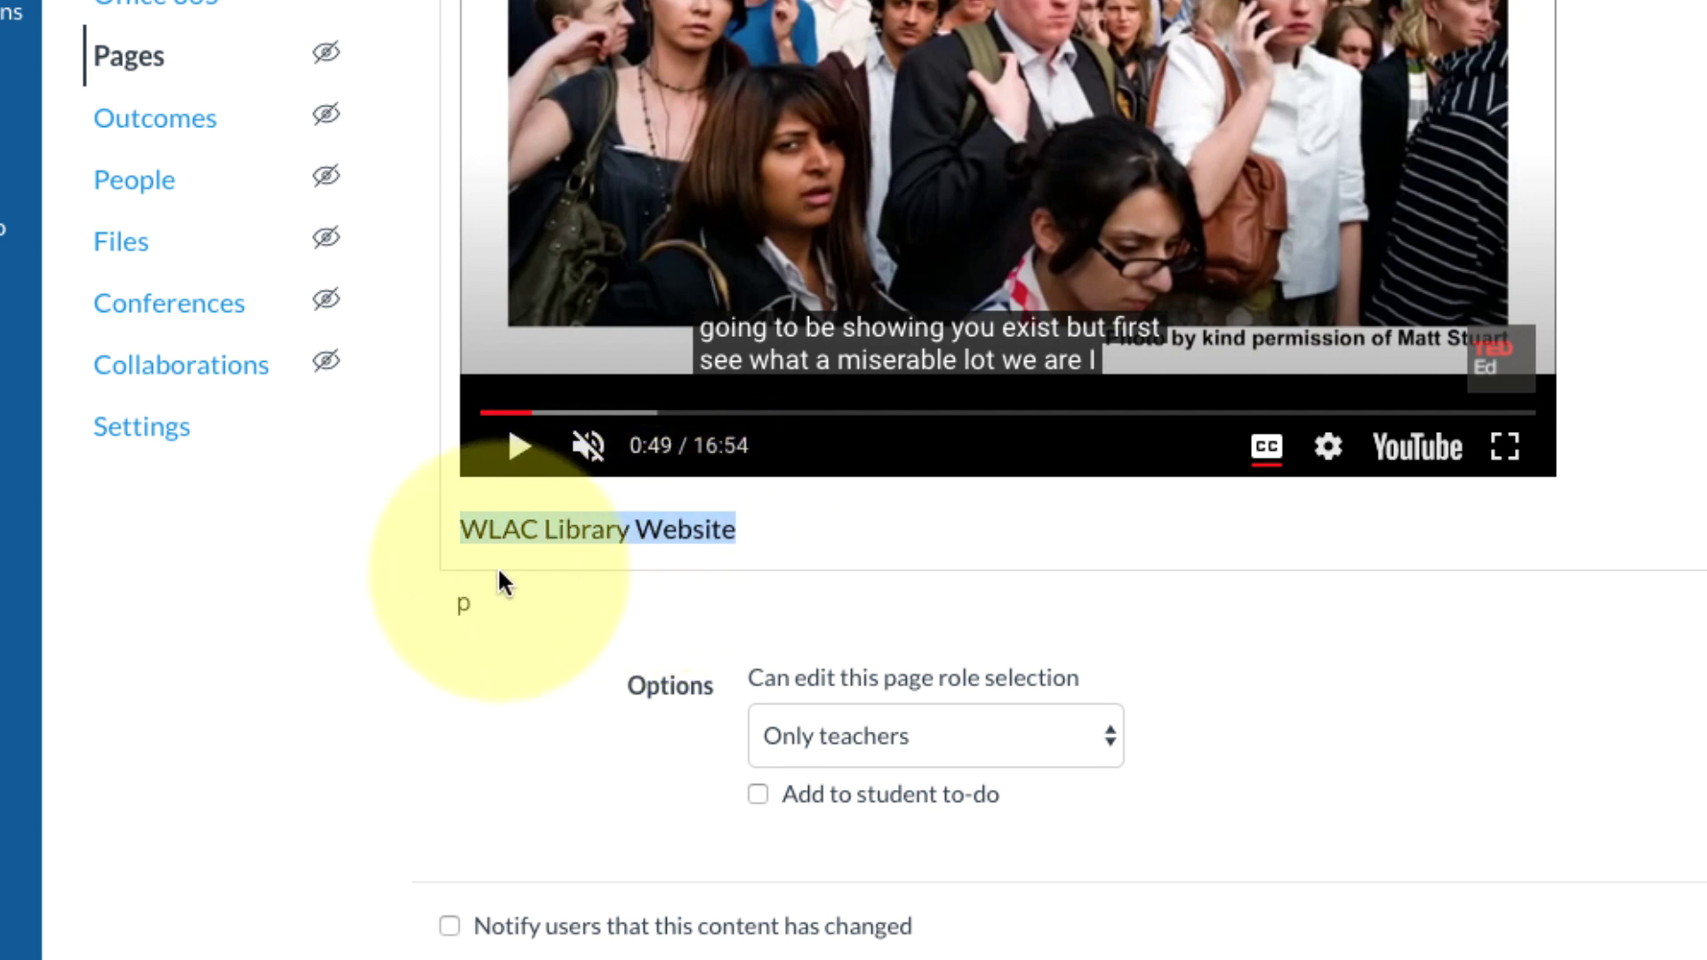
pyautogui.moveTo(459, 535)
pyautogui.mouseDown()
pyautogui.moveTo(722, 534)
pyautogui.moveTo(444, 519)
pyautogui.mouseUp()
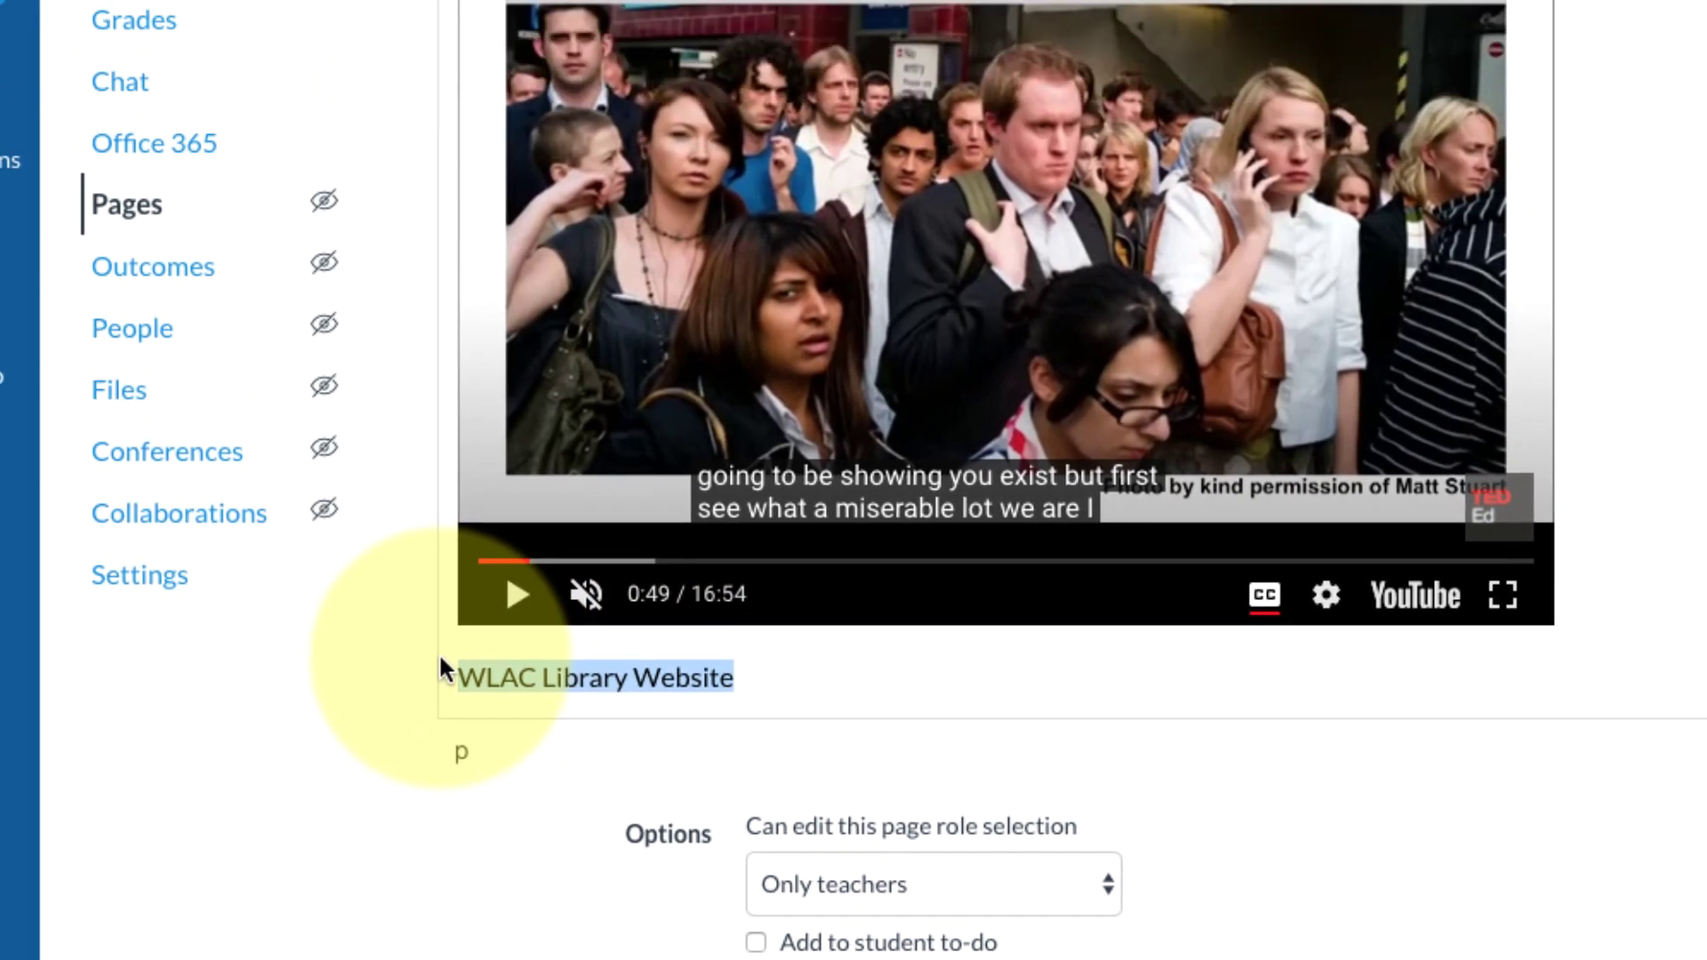
pyautogui.scroll(5, 442, 602)
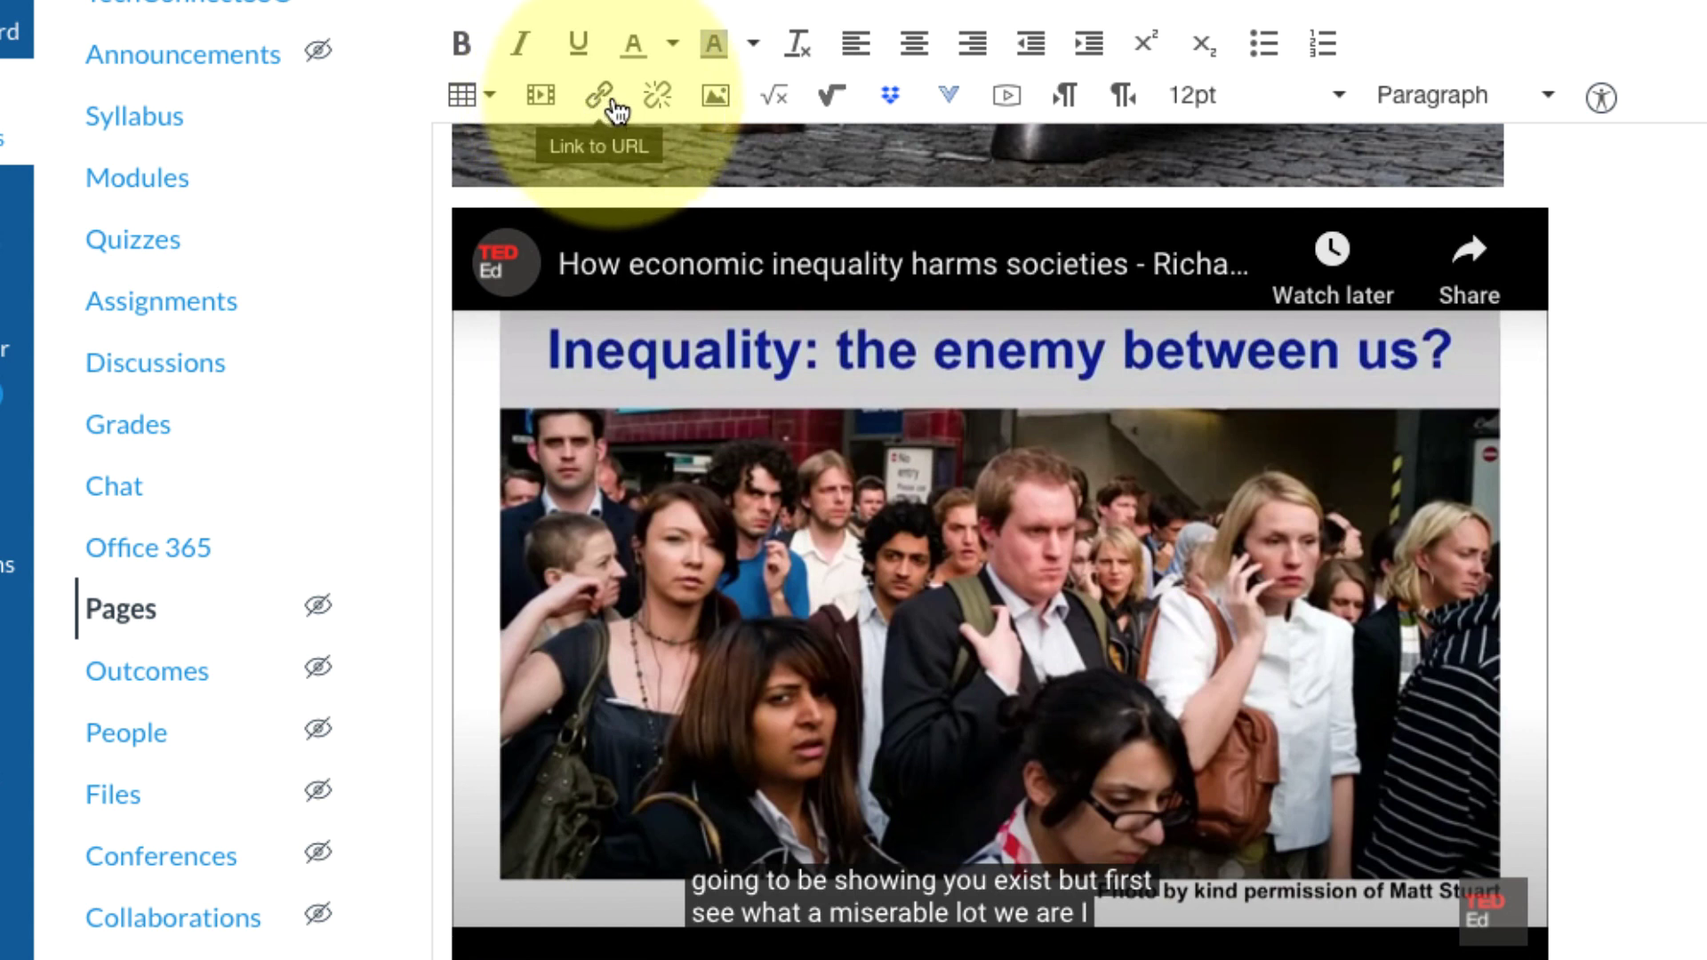
pyautogui.click(607, 104)
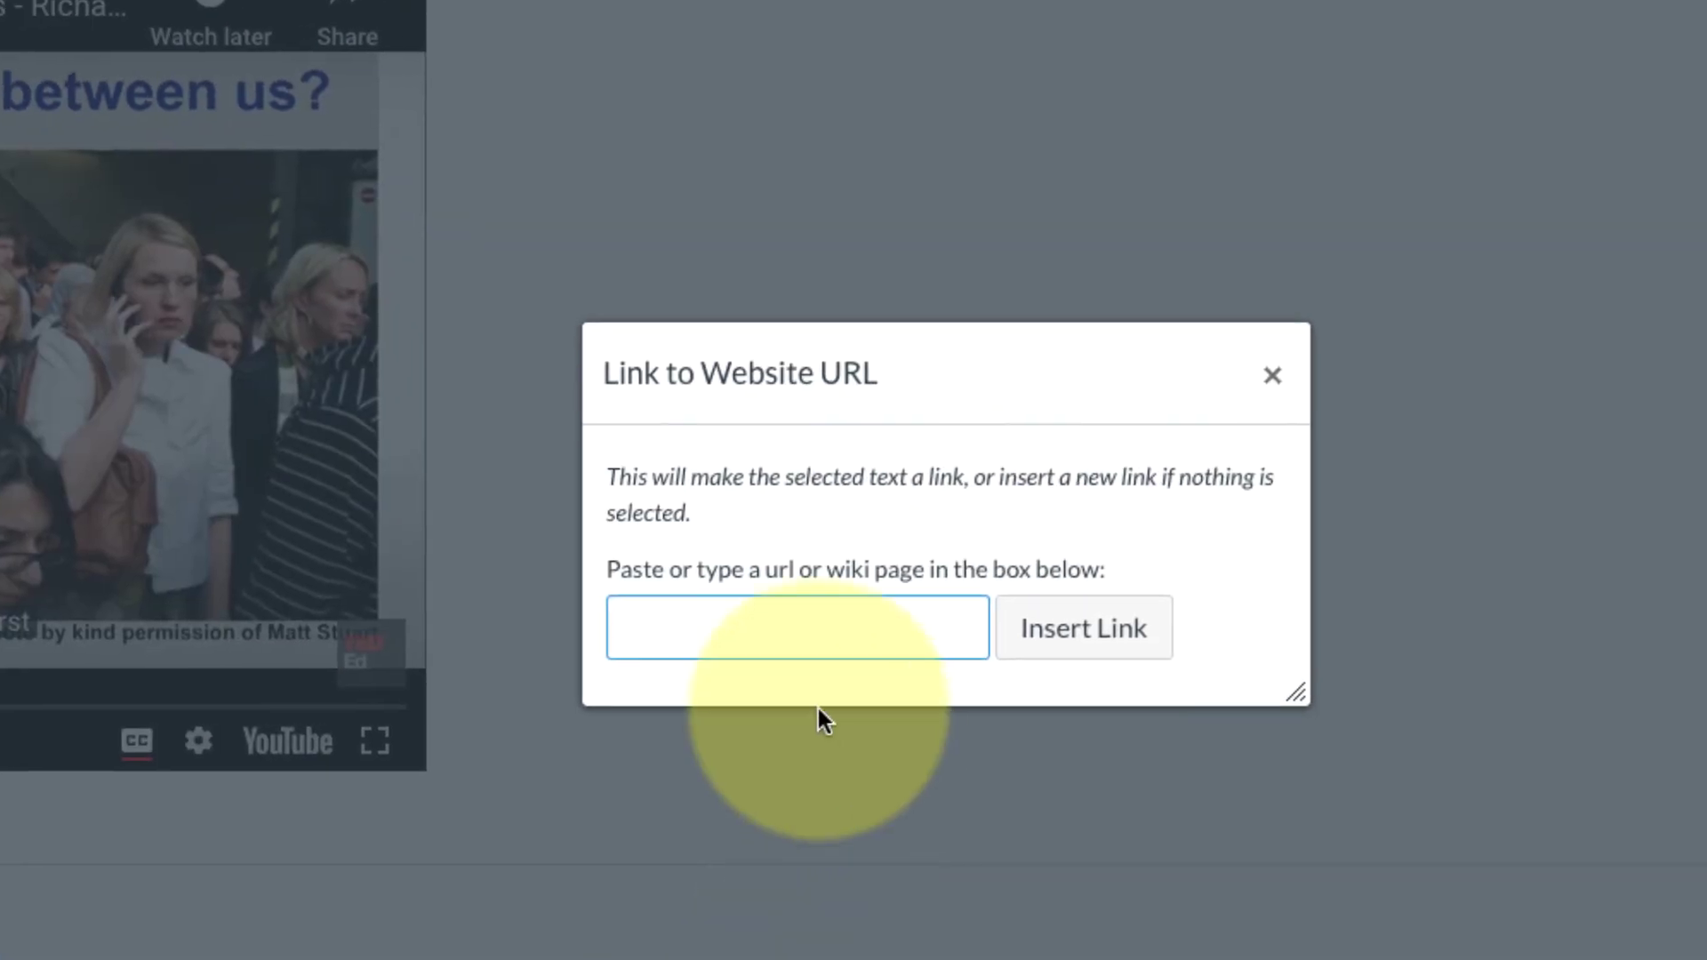
pyautogui.click(726, 630)
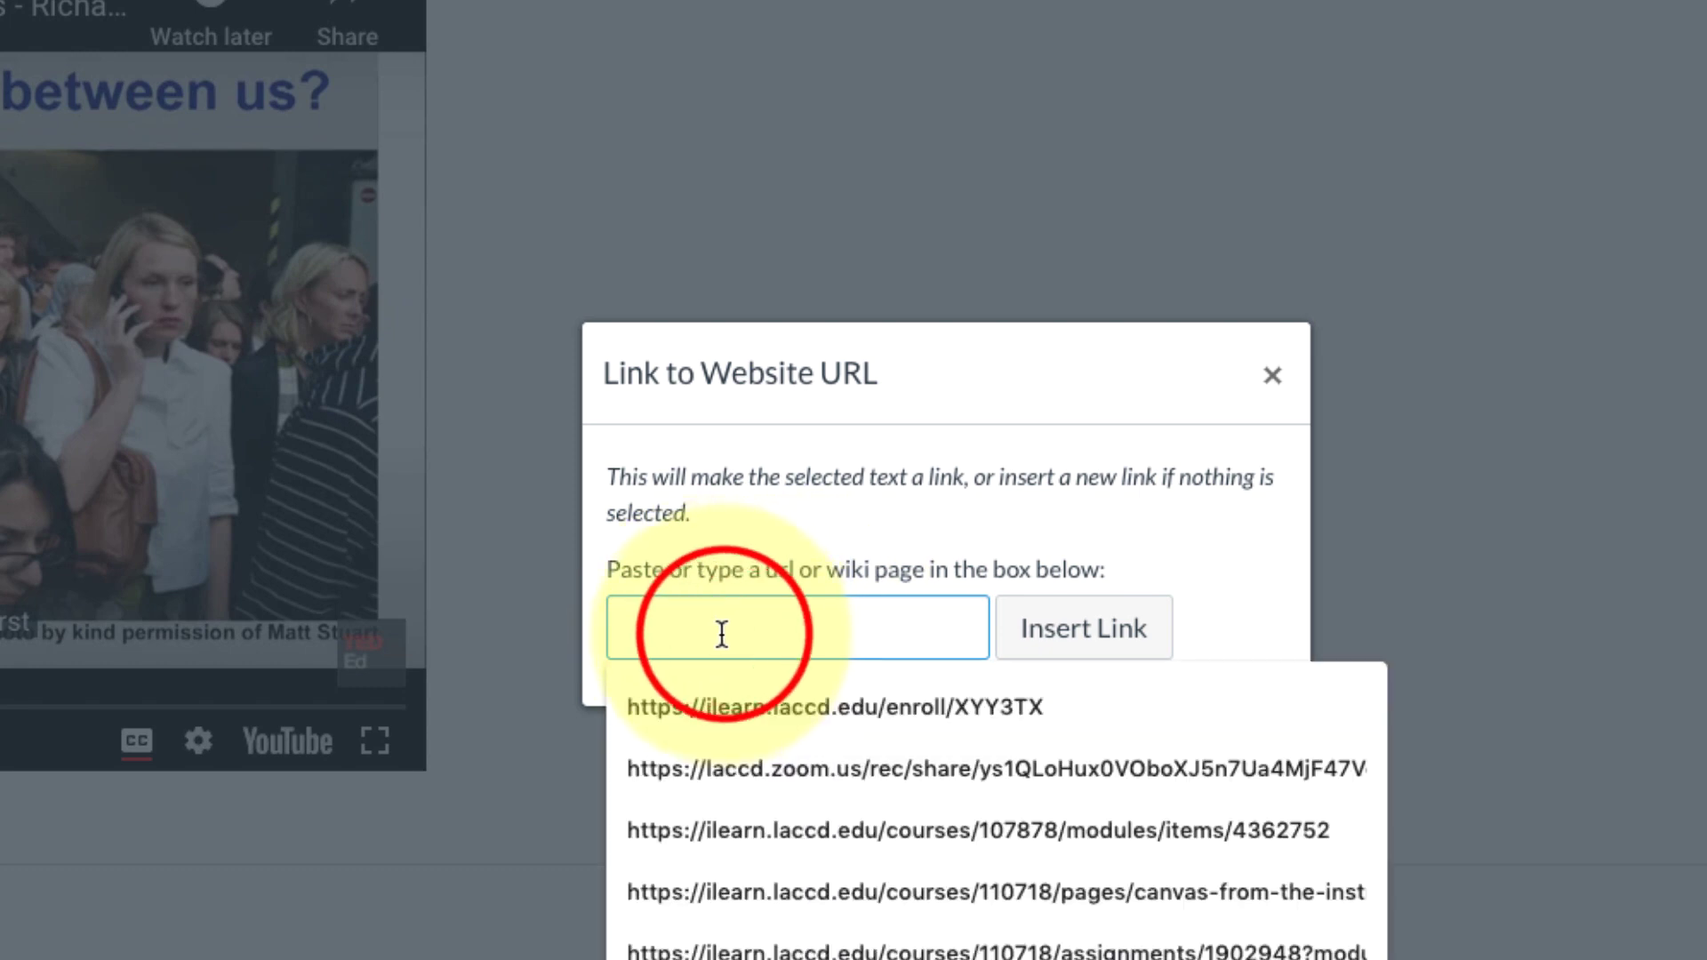
pyautogui.write('http://wlac.edu/library/index.aspx')
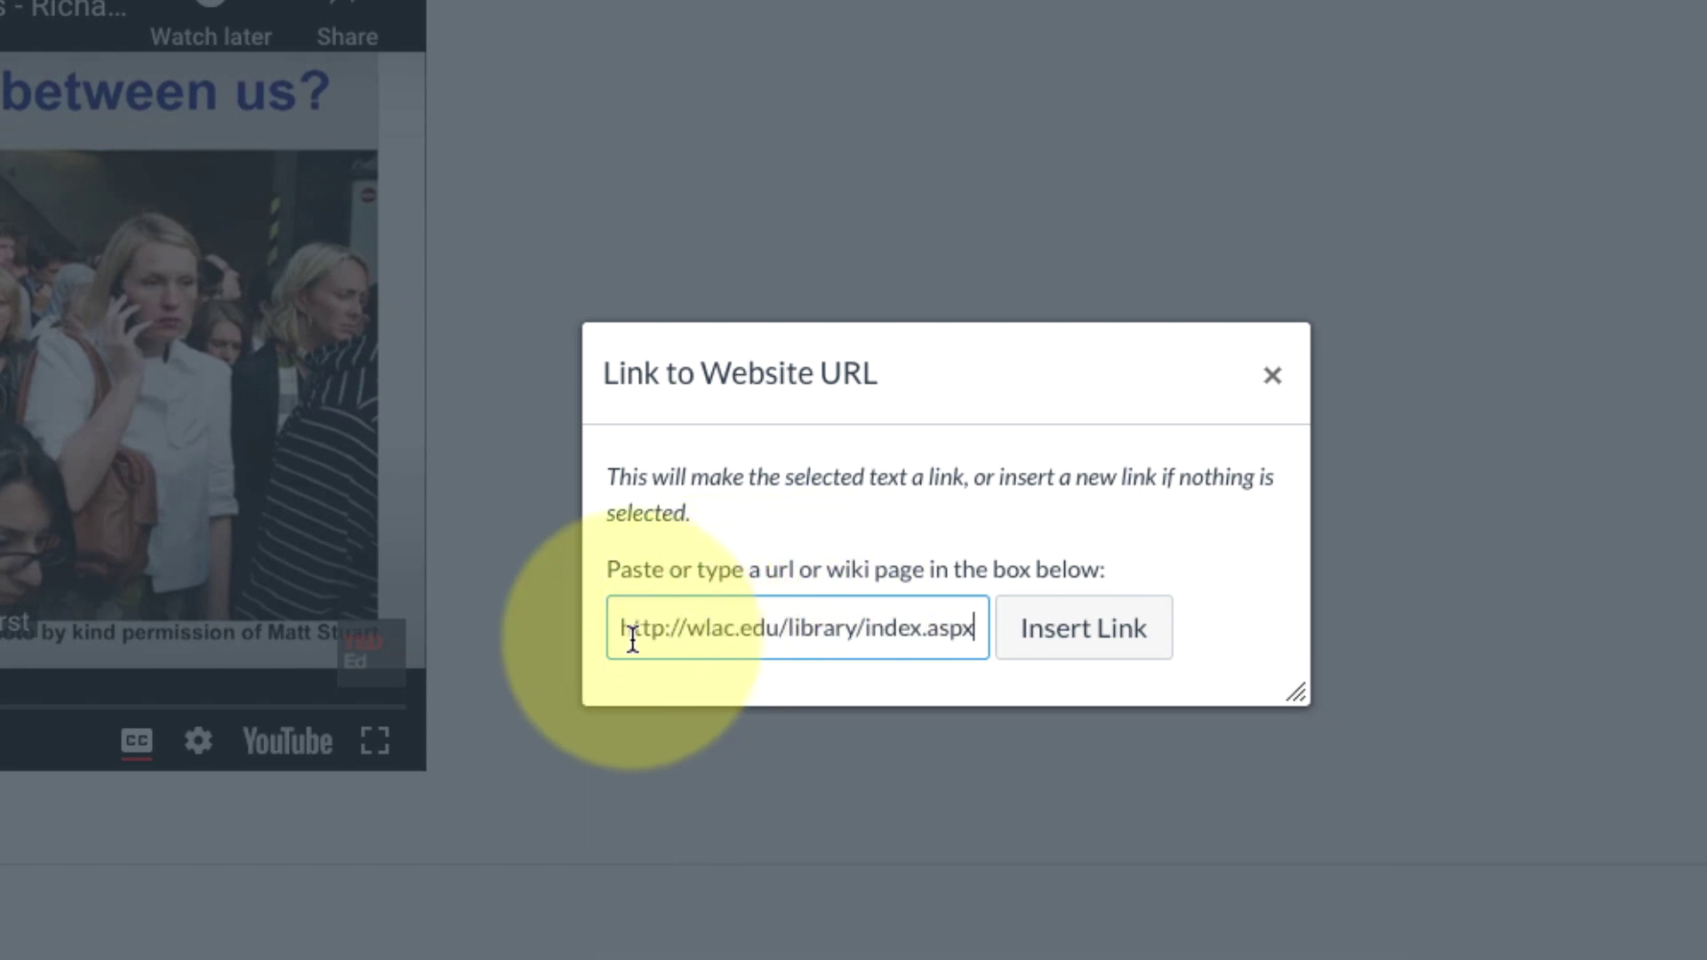
pyautogui.click(1088, 644)
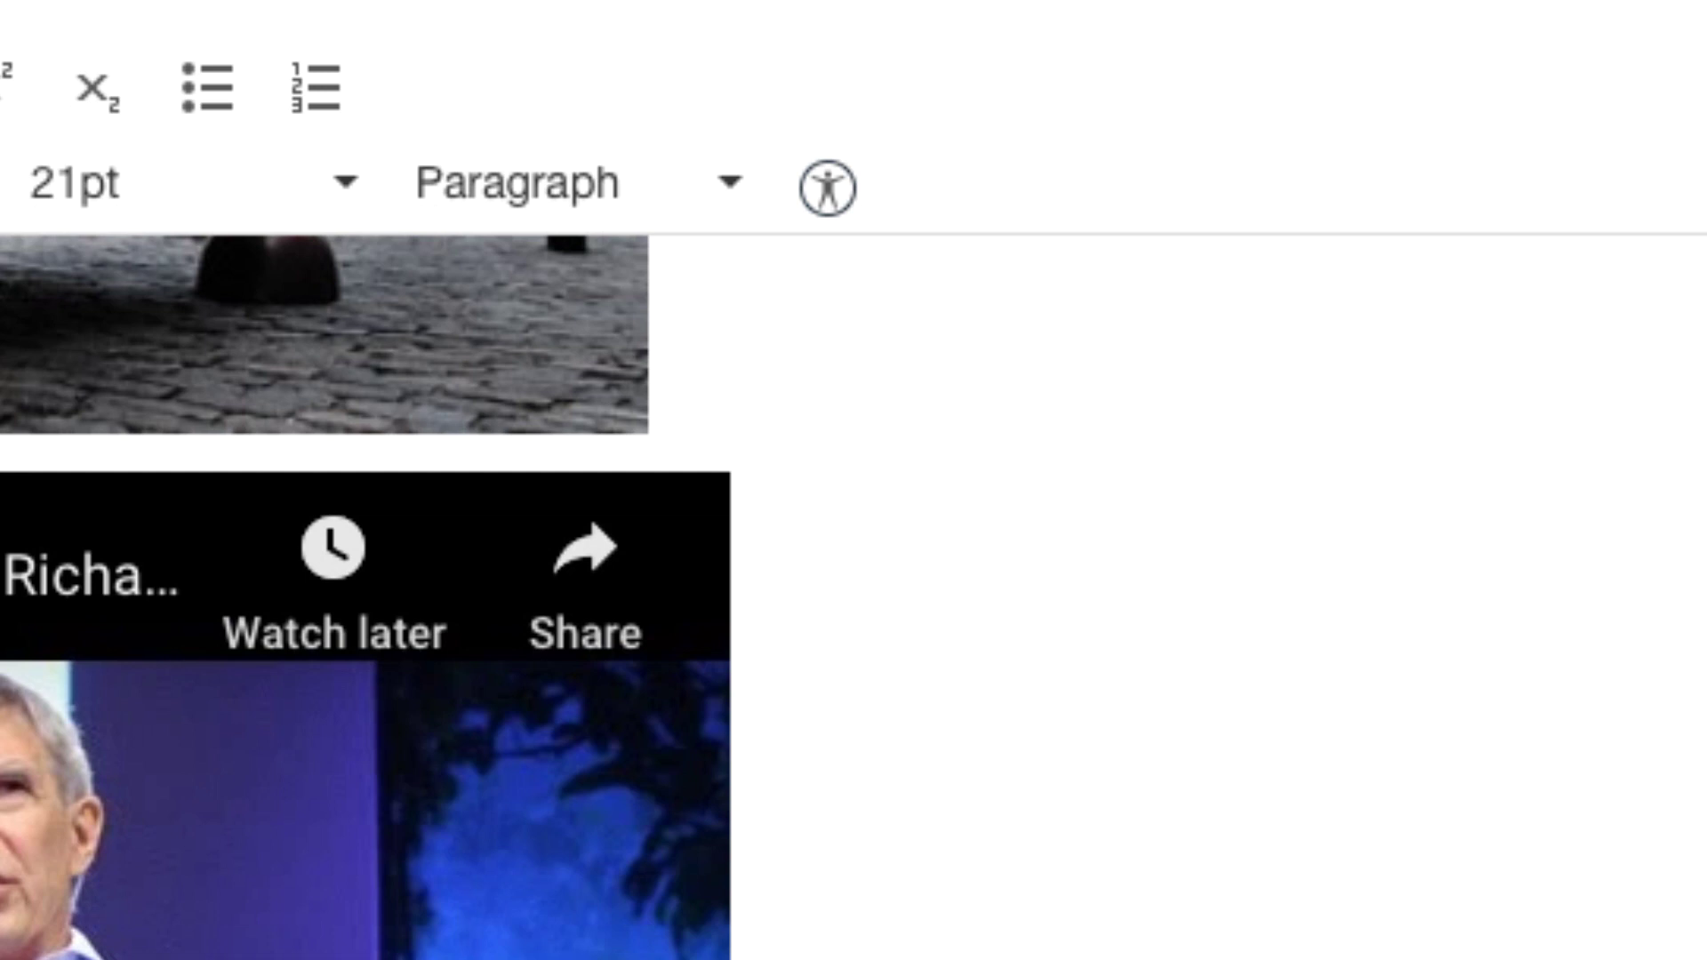
pyautogui.scroll(5, 402, 667)
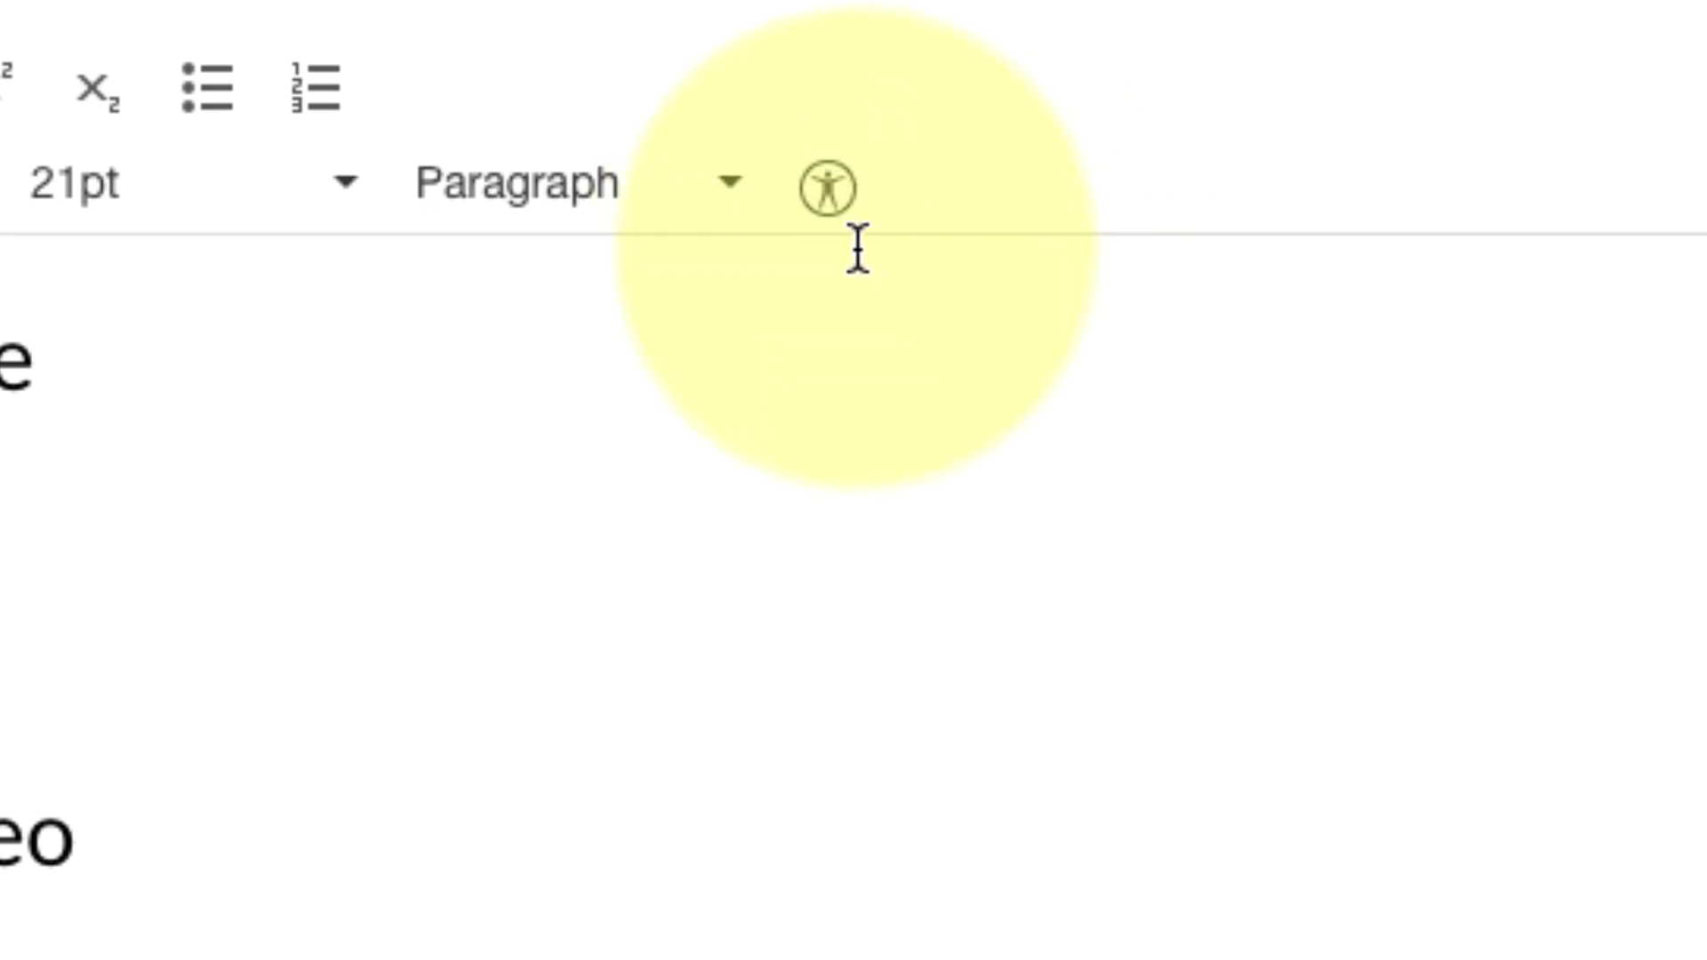
# Run Check Accessibility on the Accessible Page.
pyautogui.click(831, 187)
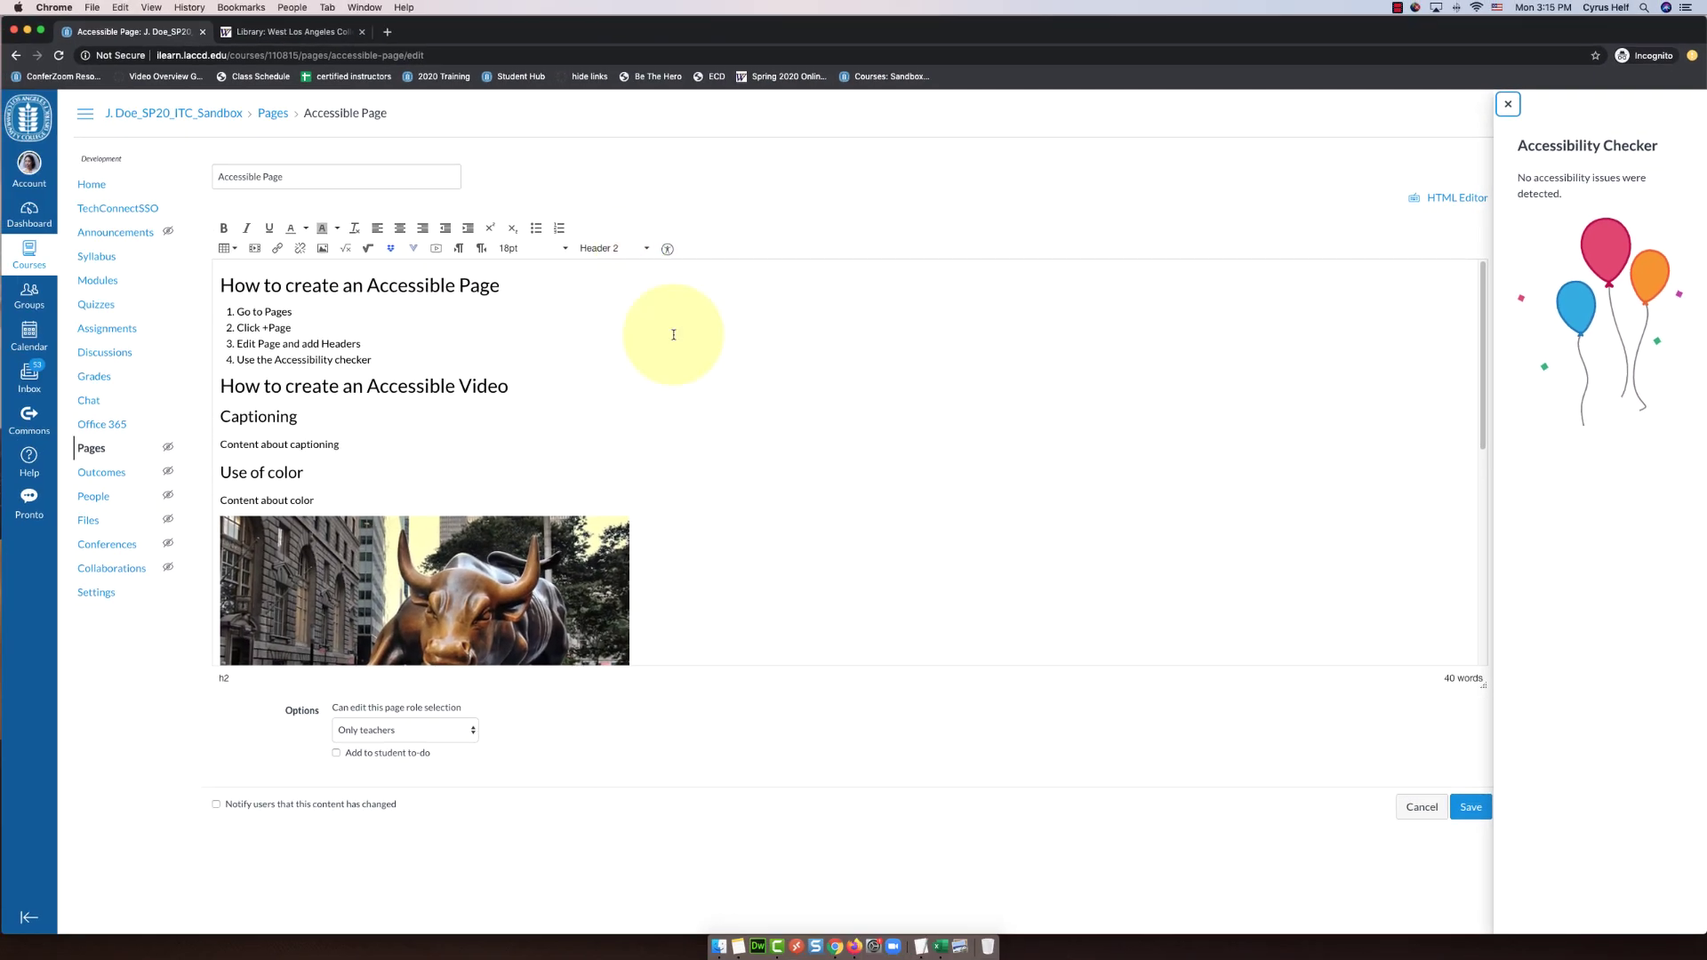
# Close the accessibility results, save the page, and select the published page's address.
pyautogui.click(1508, 104)
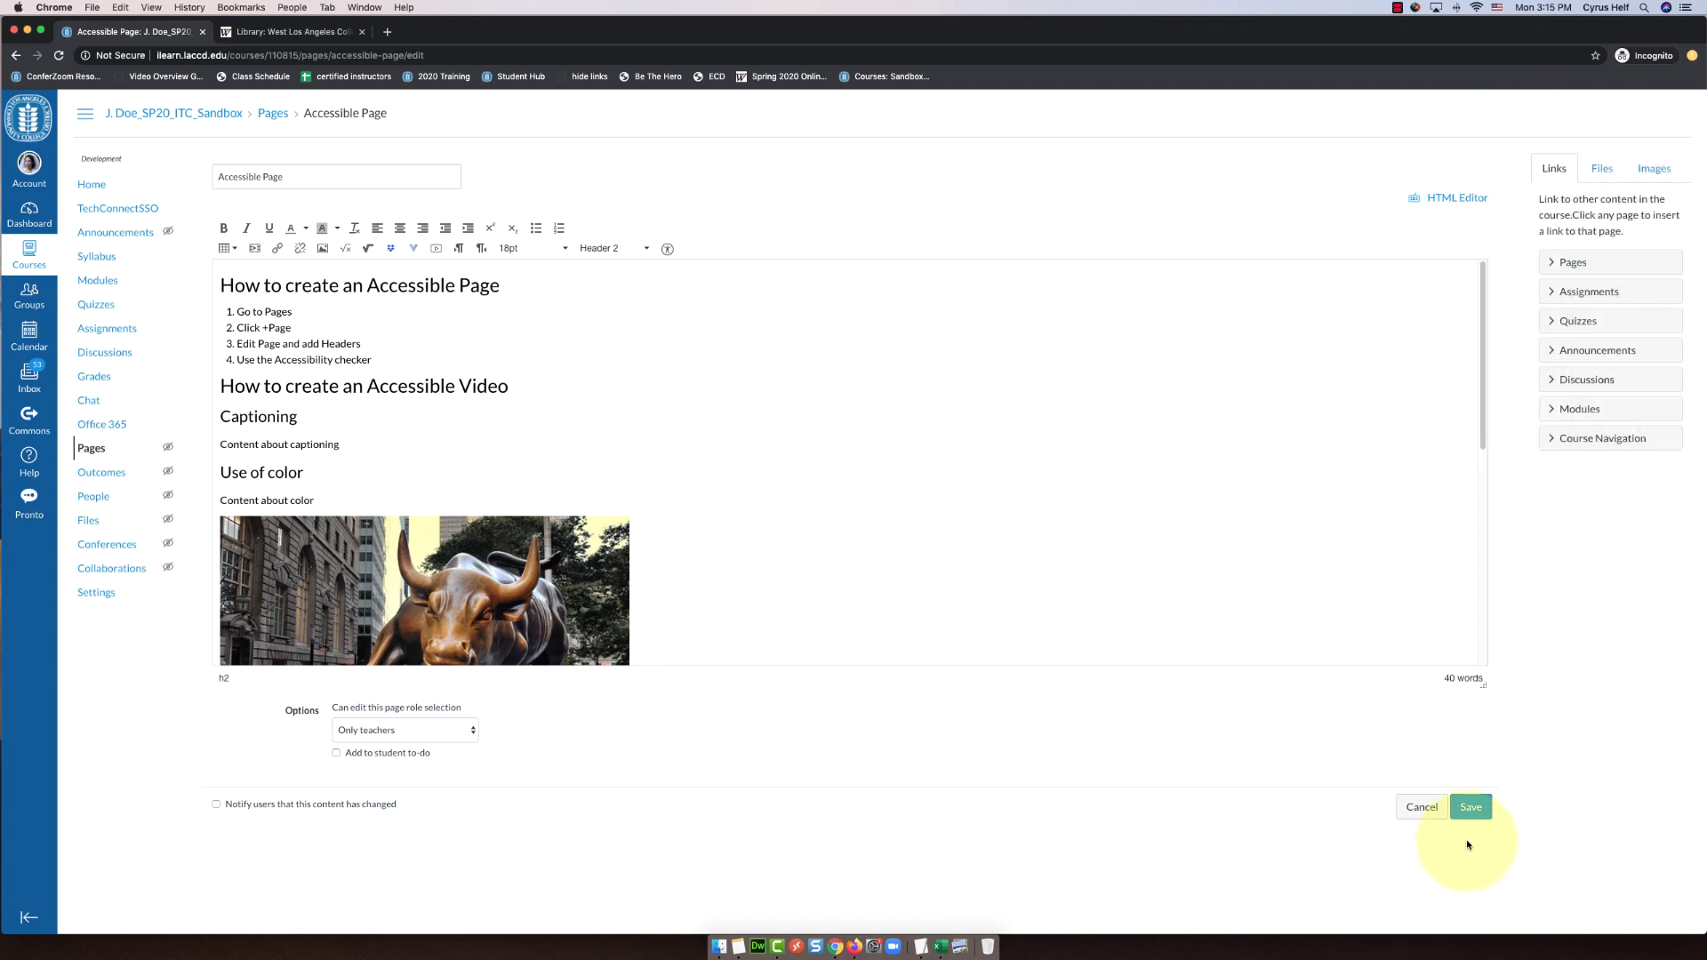
pyautogui.click(1470, 807)
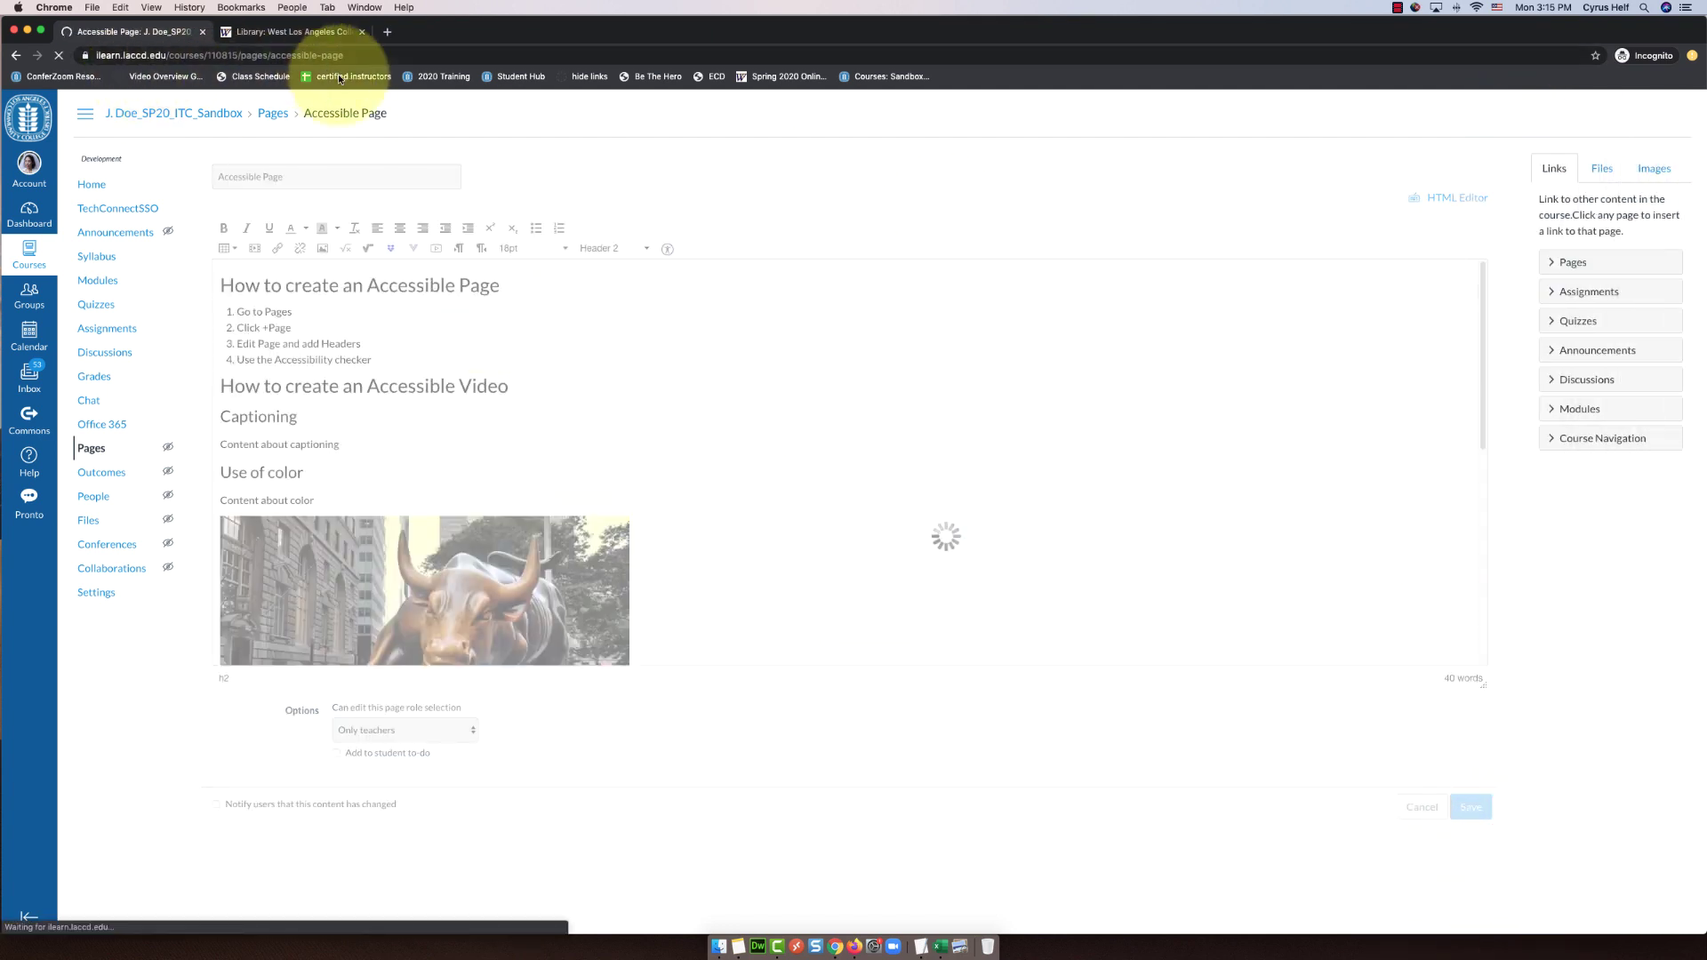
pyautogui.click(160, 55)
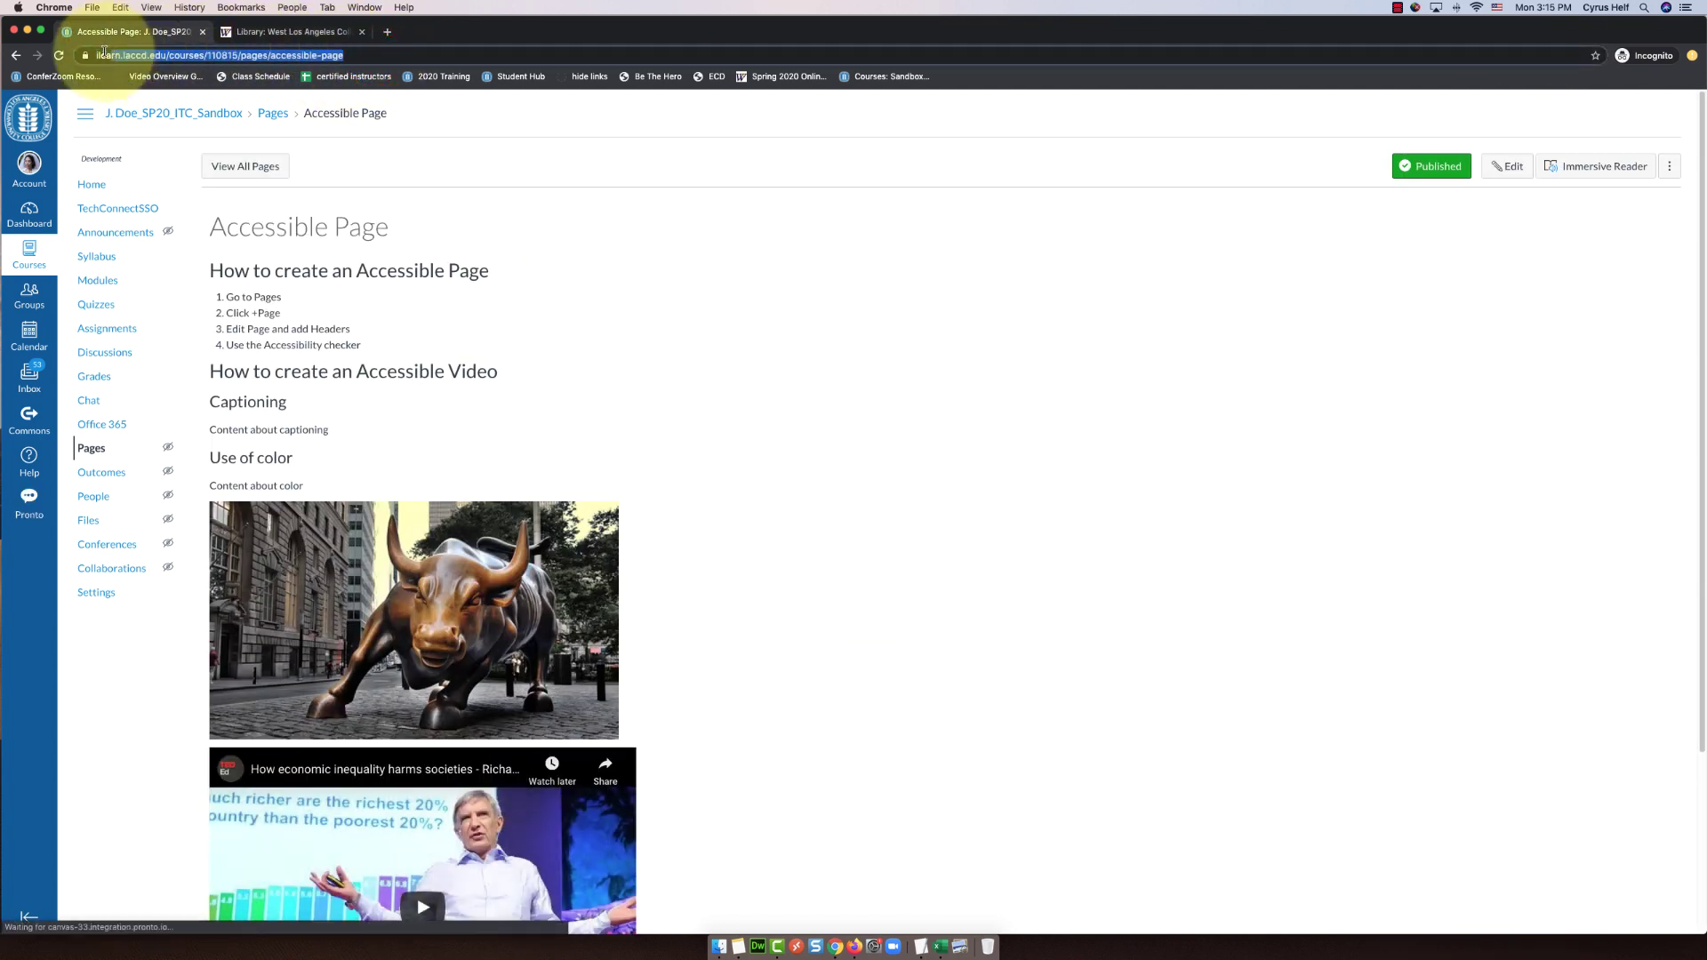